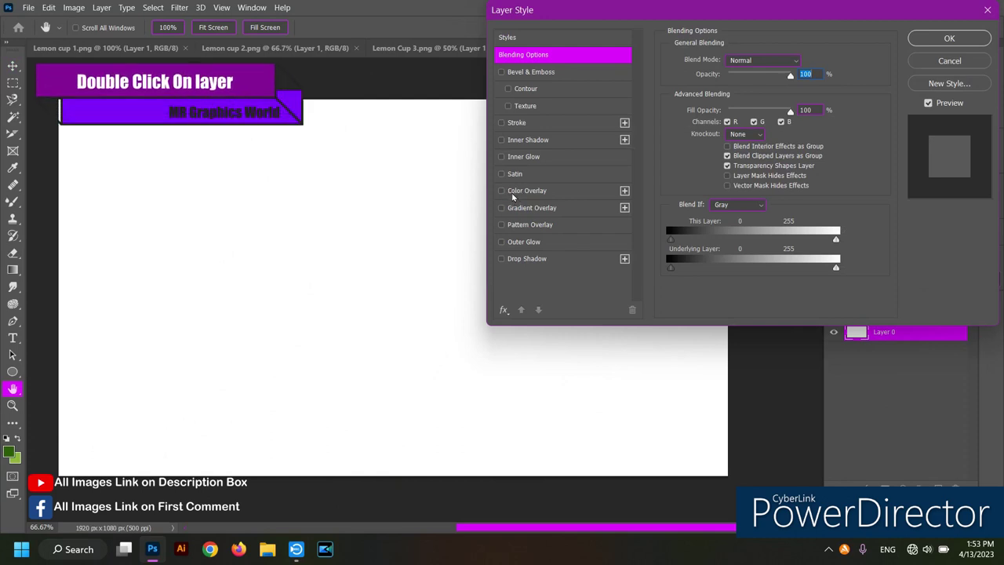
- Give Layer 0 a reversed green radial Gradient Overlay at 150% scale
{"action": "left_click", "coordinate": [508, 209]}
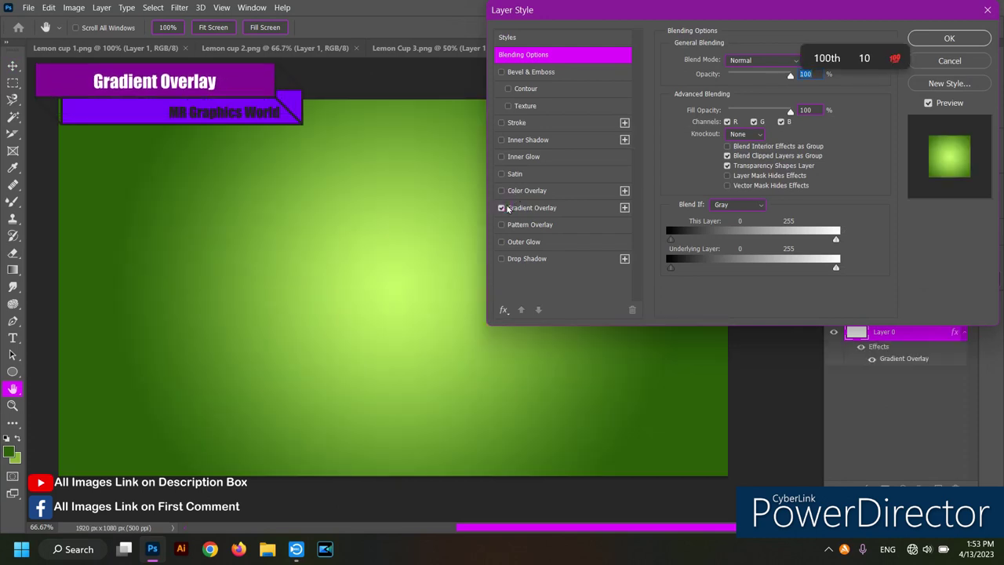
{"action": "left_click", "coordinate": [549, 208]}
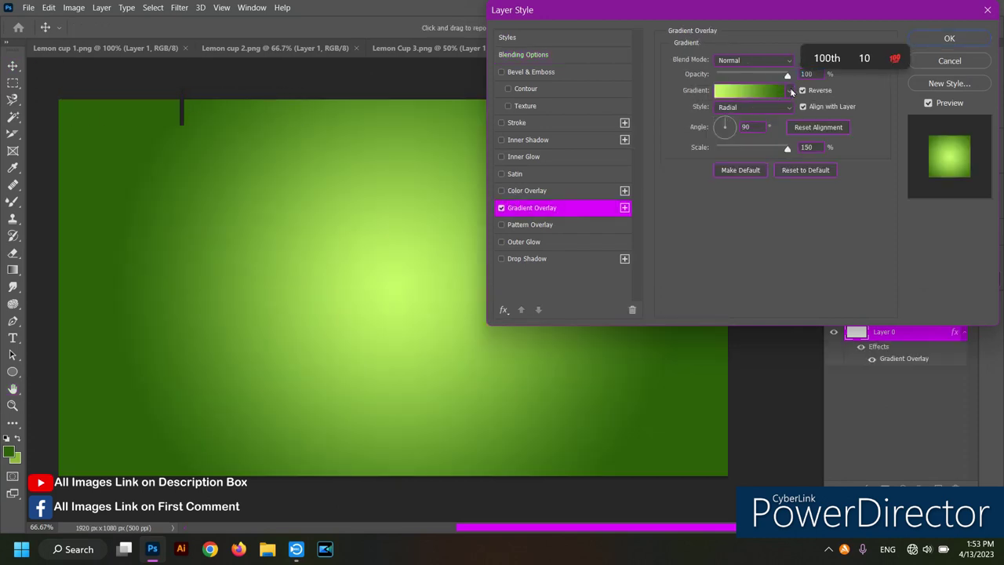
{"action": "left_click", "coordinate": [787, 92]}
{"action": "left_click", "coordinate": [682, 116]}
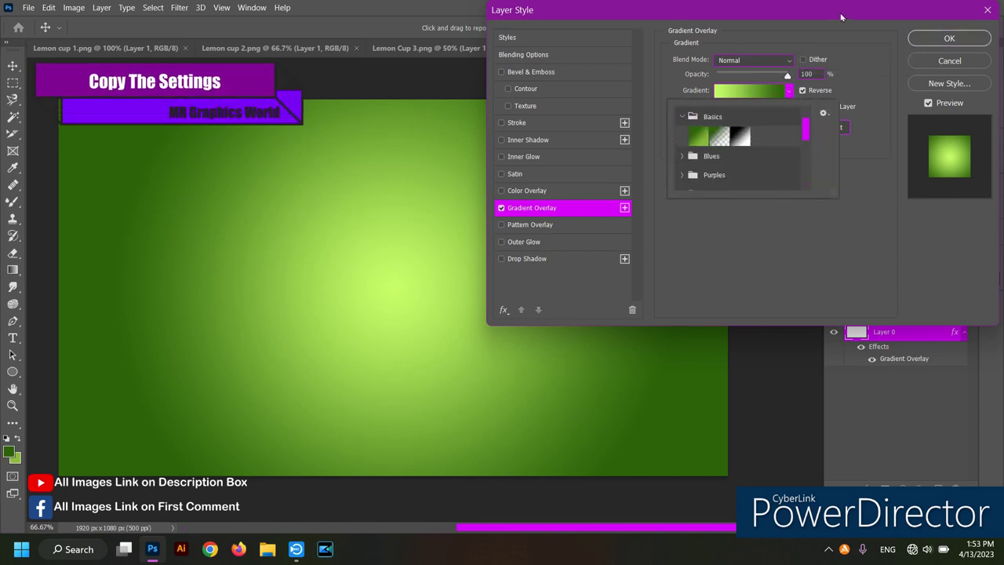
{"action": "left_click", "coordinate": [856, 63]}
{"action": "left_click", "coordinate": [945, 39]}
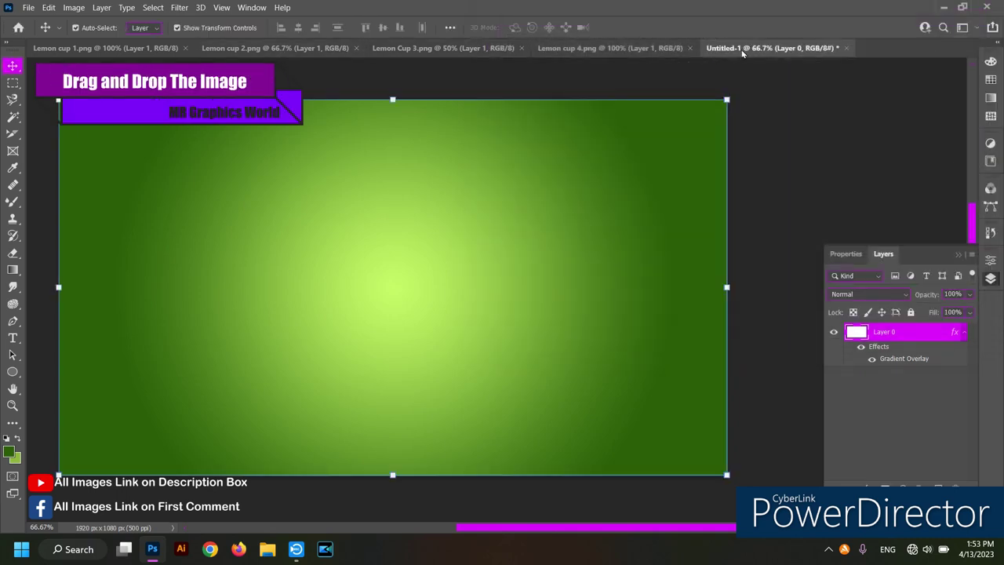
- Place the white cup from Lemon cup 1.png near the centre at 114.81%, and close the source image
{"action": "left_click", "coordinate": [105, 48]}
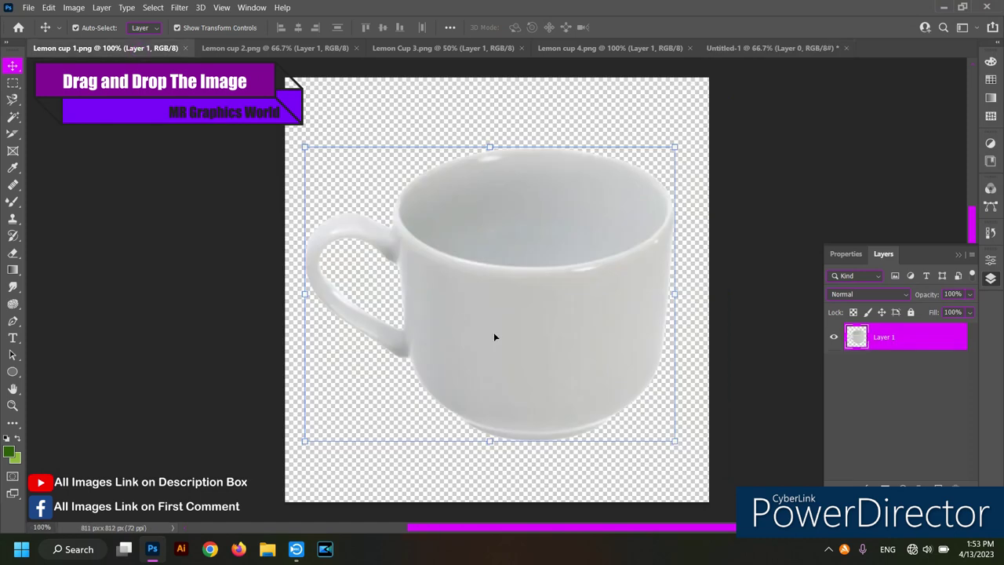
{"action": "left_click_drag", "start_coordinate": [494, 337], "coordinate": [746, 50]}
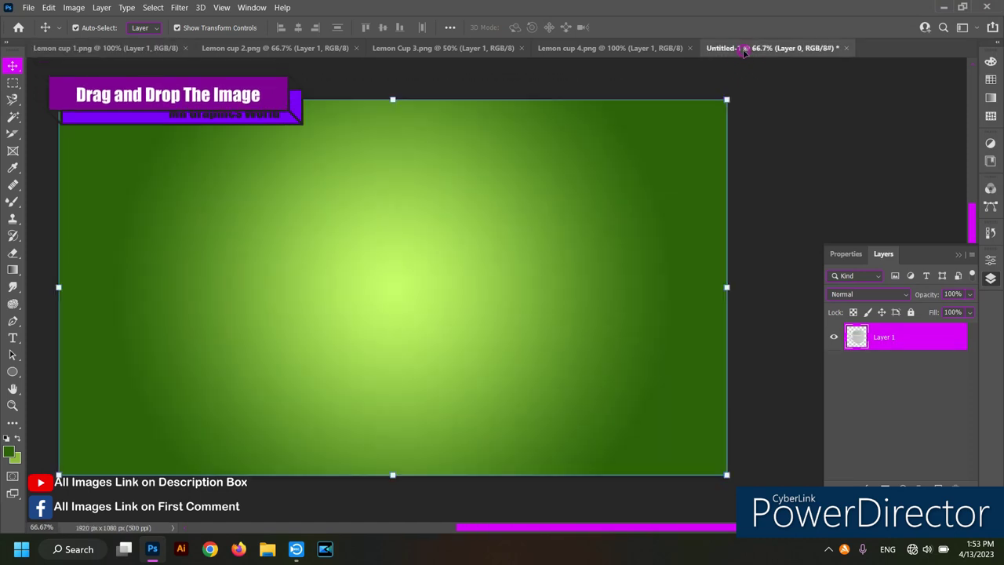
{"action": "left_click_drag", "start_coordinate": [745, 50], "coordinate": [394, 319]}
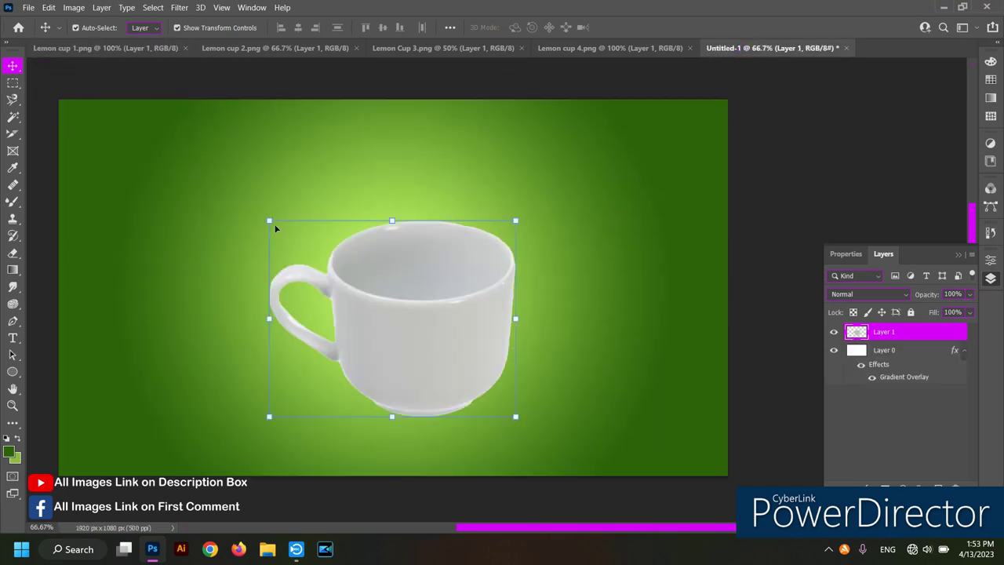
{"action": "left_click_drag", "start_coordinate": [269, 221], "coordinate": [239, 183]}
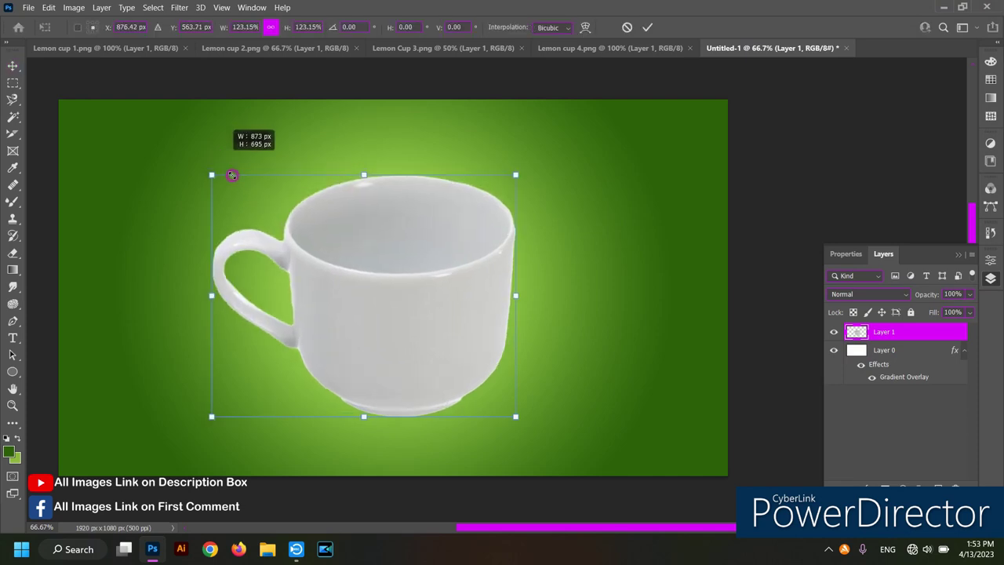
{"action": "left_click_drag", "start_coordinate": [409, 362], "coordinate": [409, 352]}
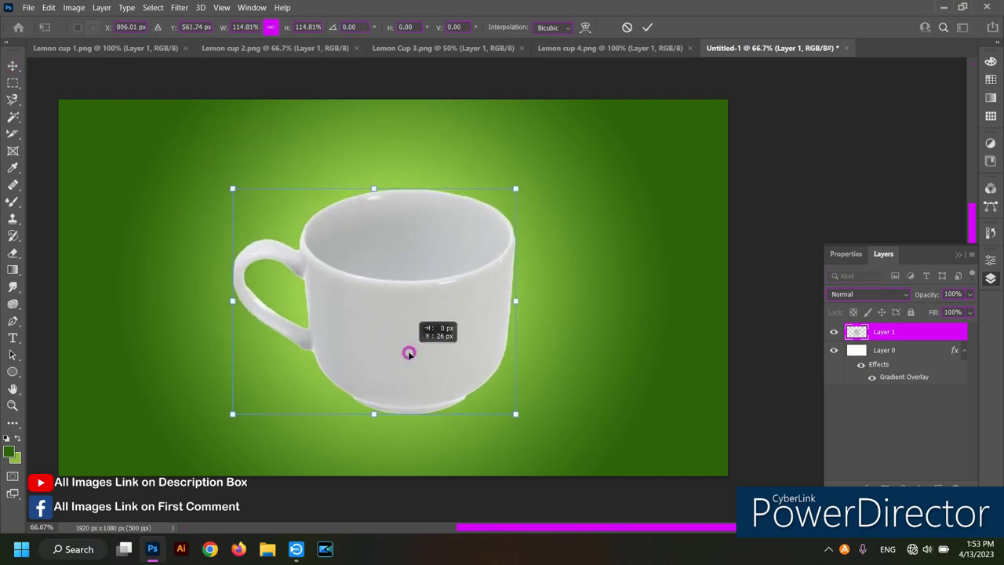
{"action": "left_click", "coordinate": [185, 48]}
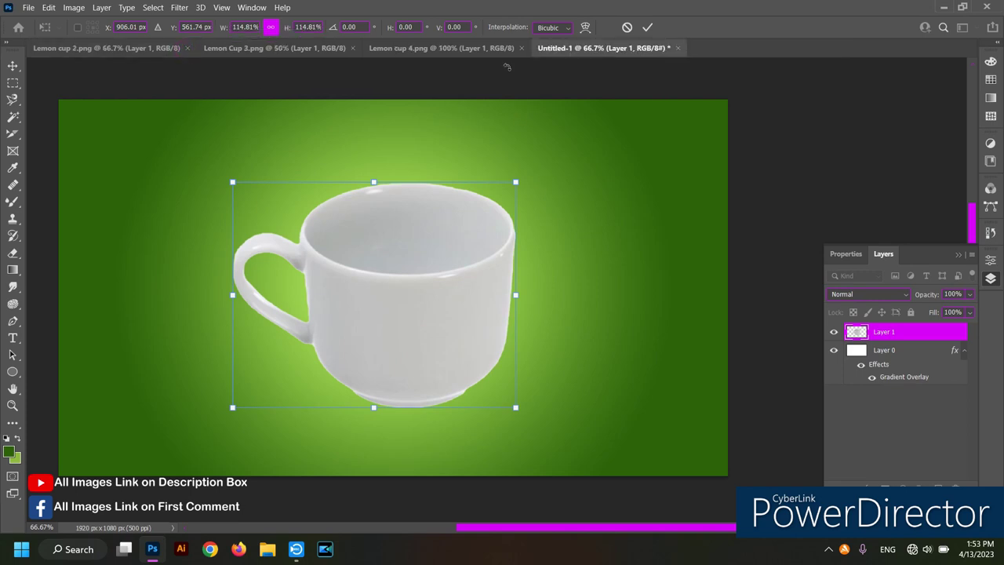
{"action": "left_click", "coordinate": [648, 28]}
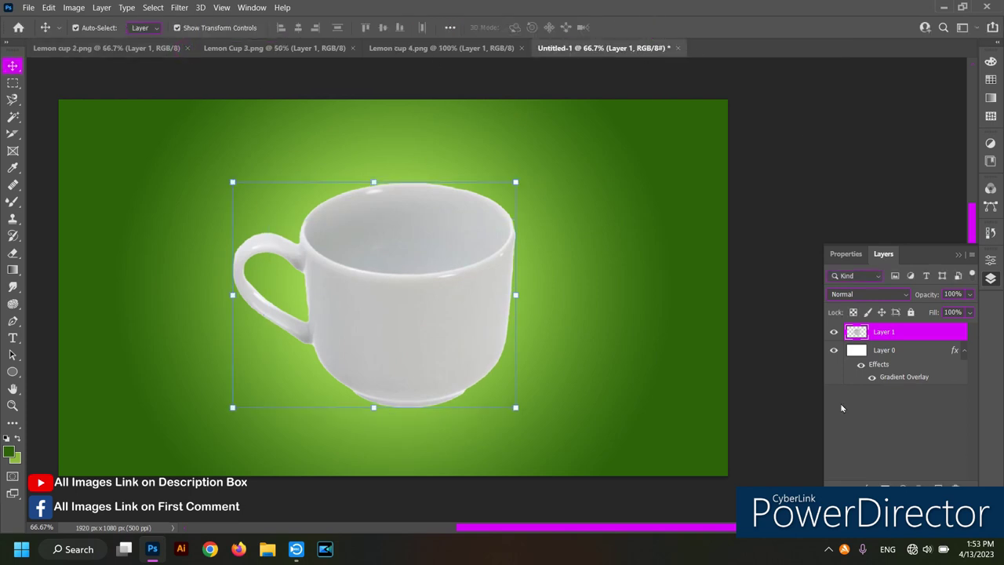
{"action": "left_click", "coordinate": [902, 432]}
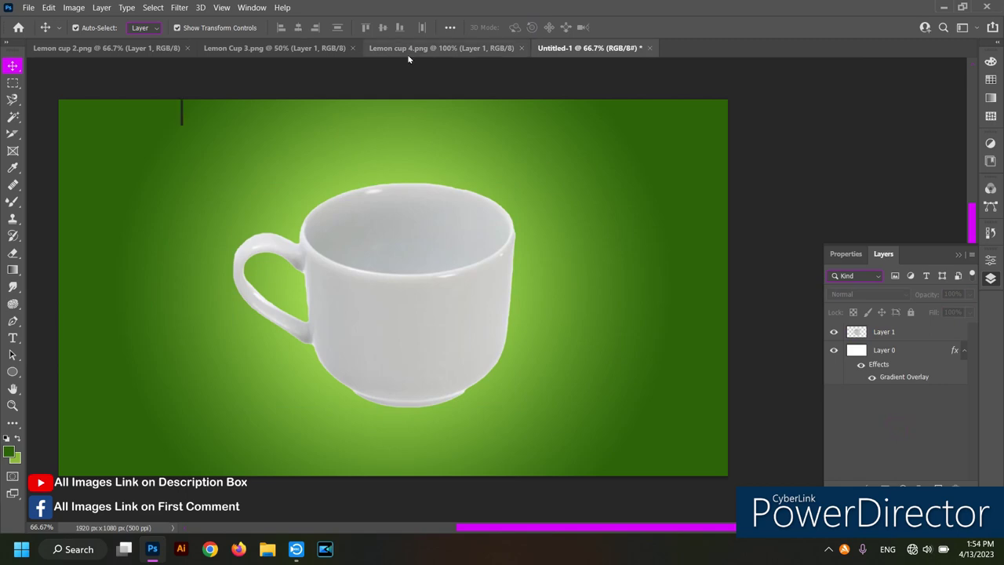
- Bring the two limes from Lemon Cup 3.png in as Layer 2, scaled to about 78% on the left
{"action": "left_click", "coordinate": [408, 49]}
{"action": "left_click", "coordinate": [296, 49]}
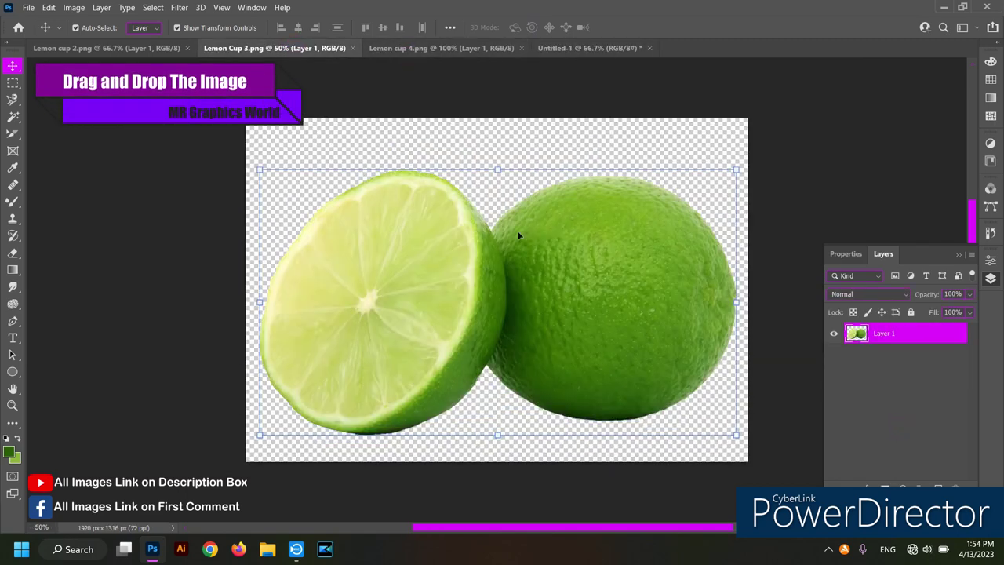
{"action": "left_click_drag", "start_coordinate": [596, 336], "coordinate": [585, 51]}
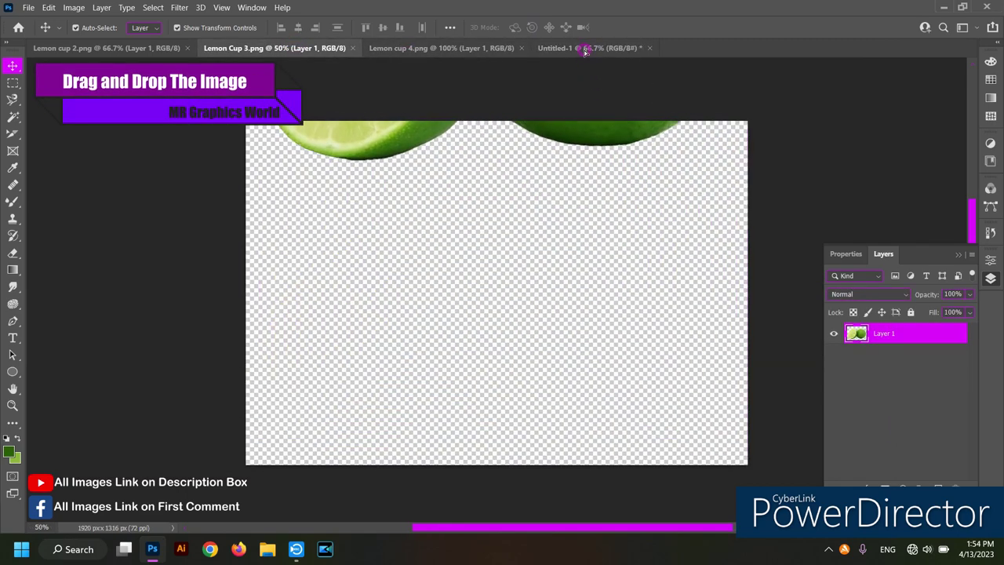
{"action": "left_click_drag", "start_coordinate": [536, 276], "coordinate": [432, 317]}
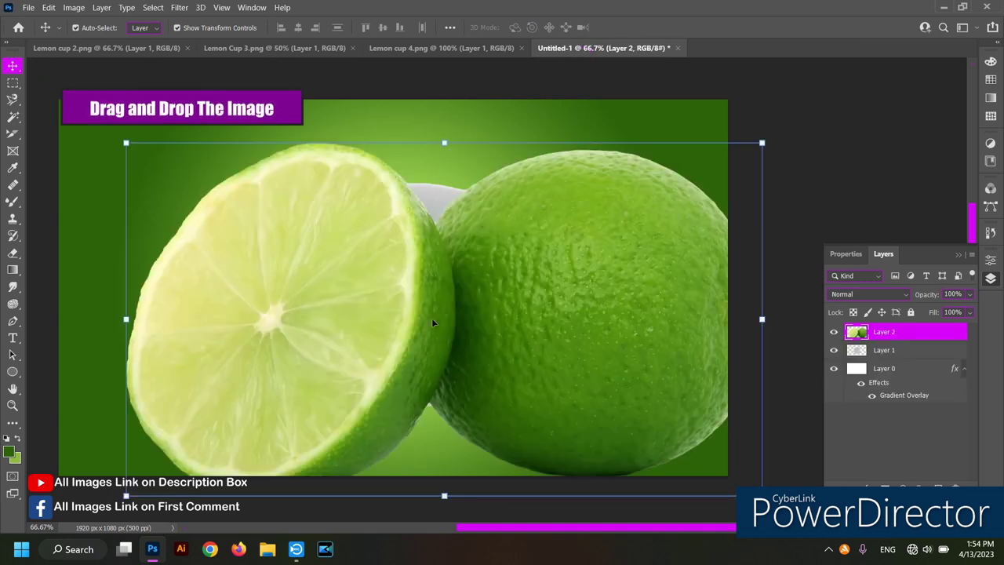
{"action": "key", "text": "ctrl+t"}
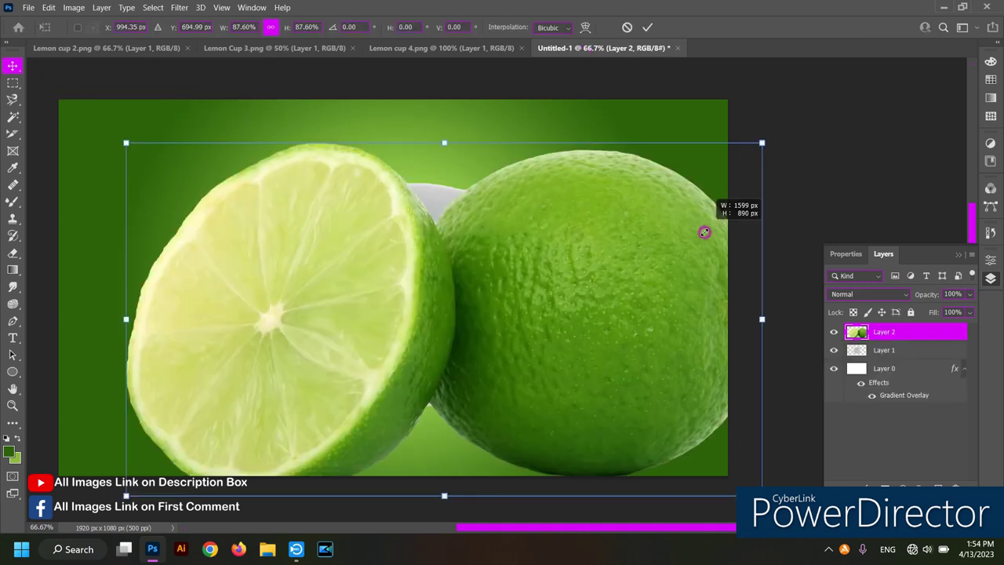
{"action": "left_click_drag", "start_coordinate": [762, 143], "coordinate": [677, 191]}
{"action": "mouse_move", "coordinate": [599, 389]}
{"action": "left_mouse_down"}
{"action": "mouse_move", "coordinate": [563, 357]}
{"action": "mouse_move", "coordinate": [503, 336]}
{"action": "left_mouse_up"}
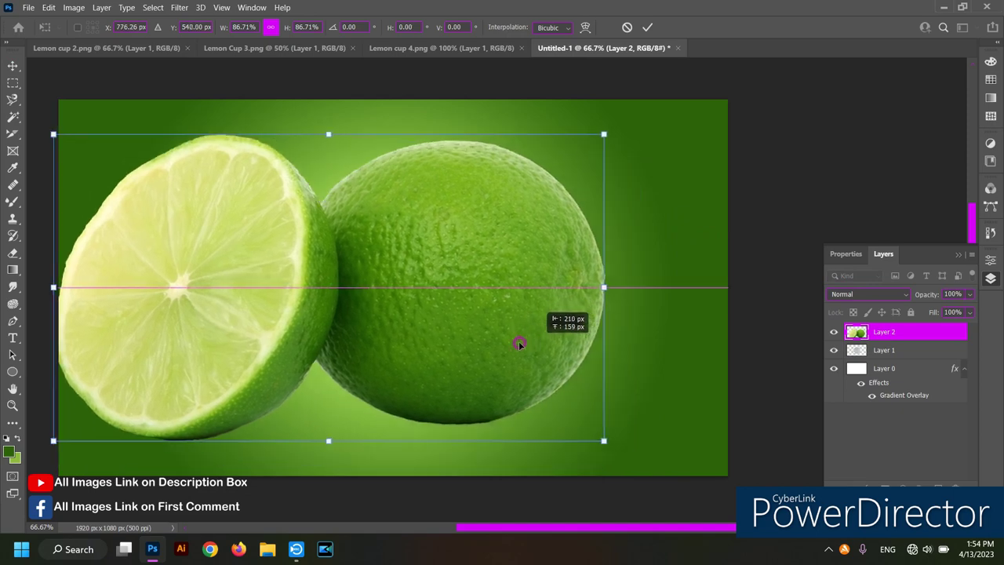
{"action": "left_click_drag", "start_coordinate": [578, 132], "coordinate": [535, 189]}
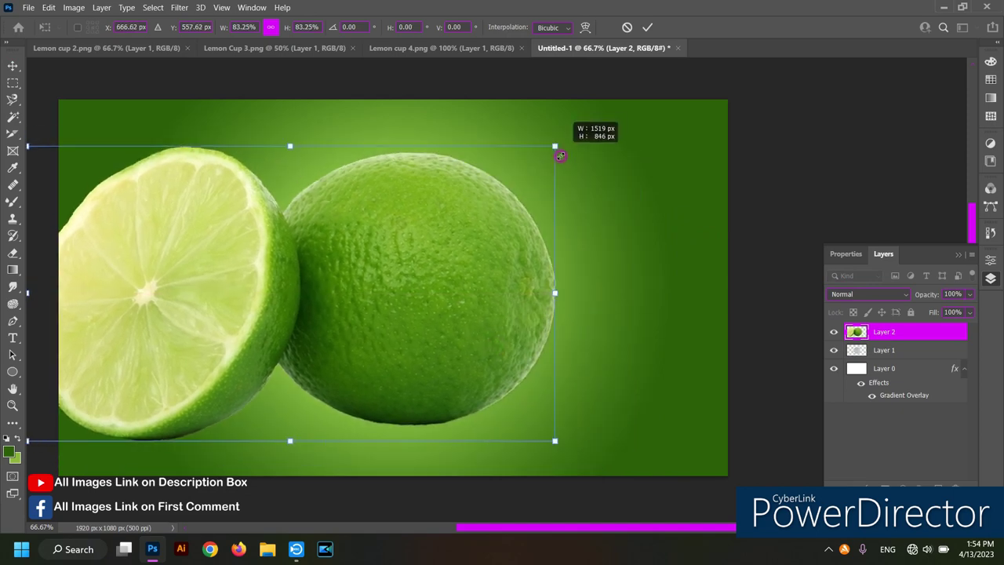
{"action": "left_click_drag", "start_coordinate": [418, 285], "coordinate": [446, 268]}
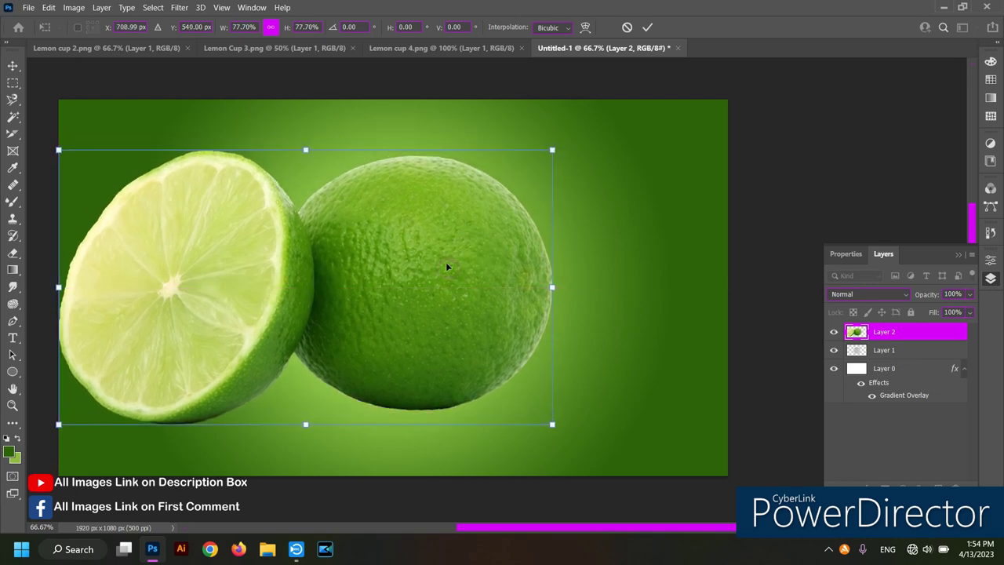
{"action": "left_click", "coordinate": [647, 29]}
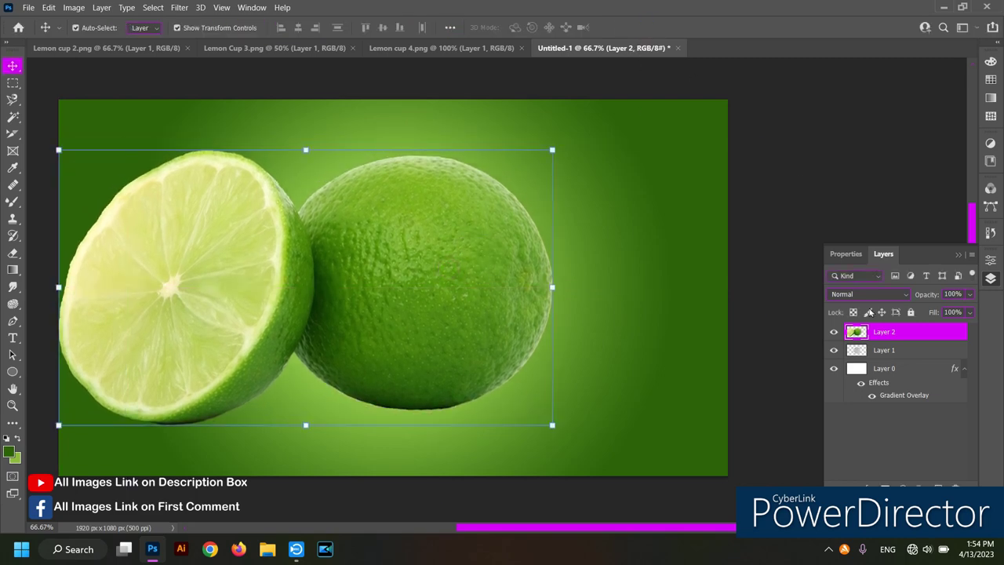
- Duplicate the limes layer and clip the original Layer 2 to the cup
{"action": "key", "text": "ctrl+j"}
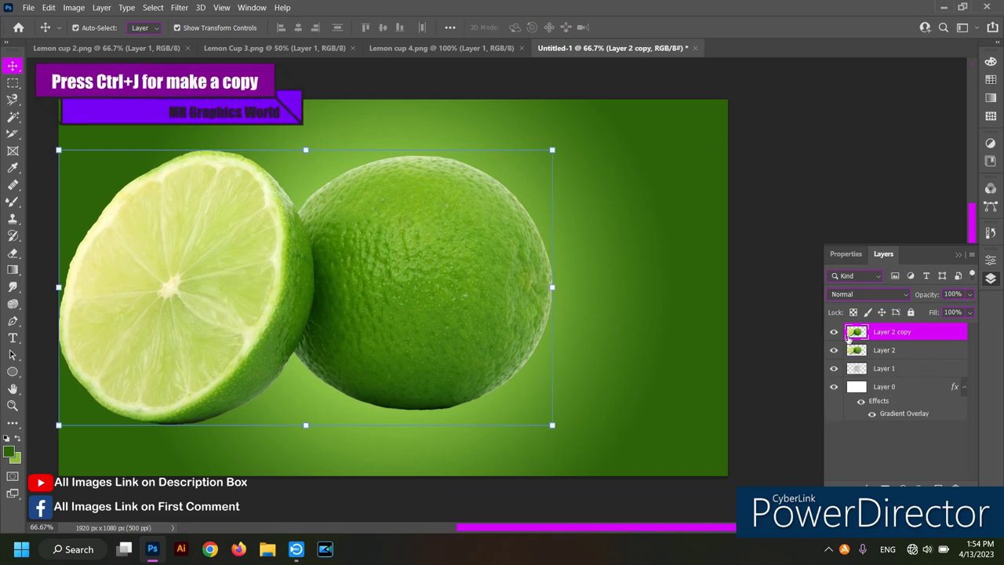
{"action": "left_click", "coordinate": [834, 332]}
{"action": "left_click", "coordinate": [882, 350]}
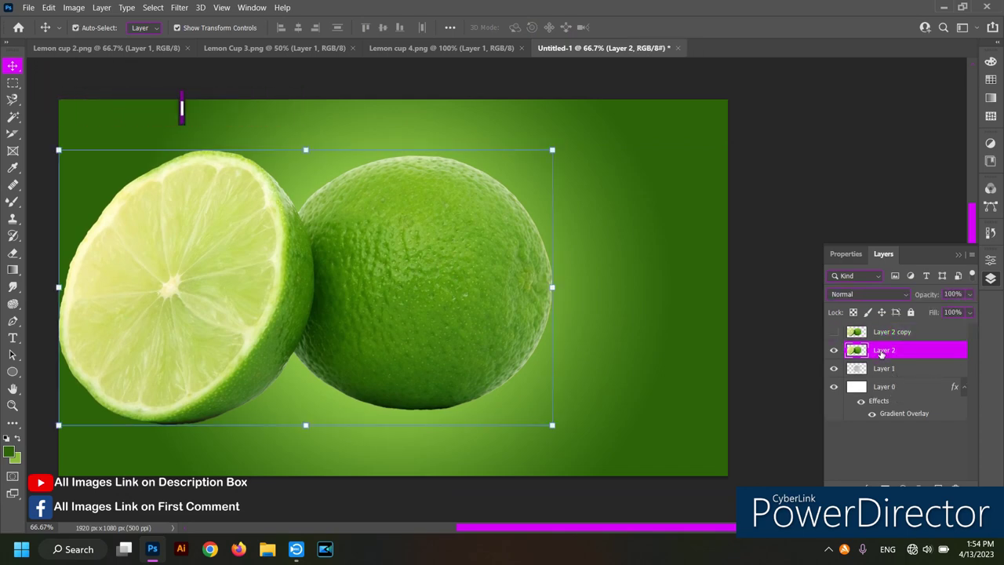
{"action": "right_click", "coordinate": [882, 352]}
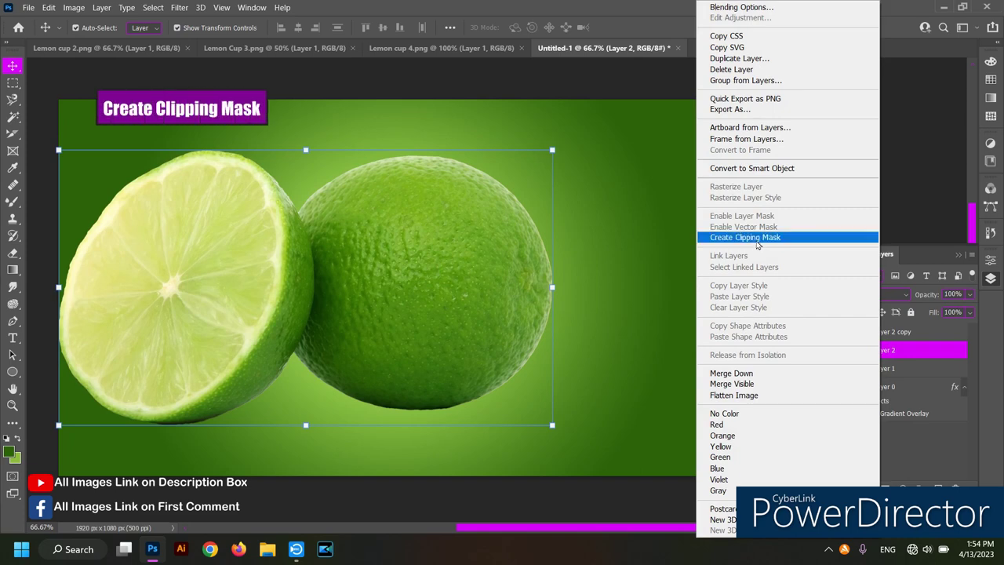
{"action": "left_click", "coordinate": [757, 238]}
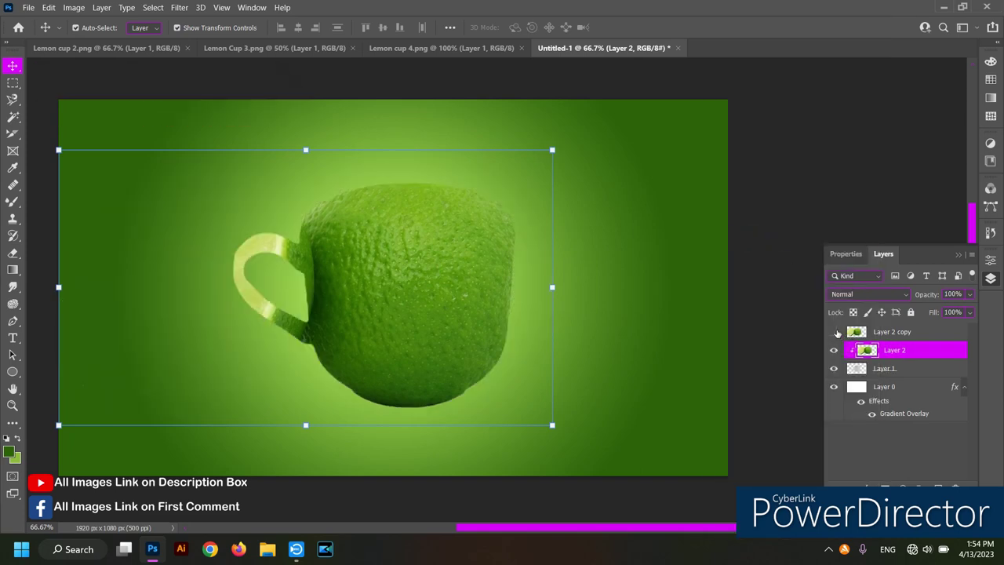
- Clip Layer 2 copy to the cup as well and shift it over the cup's left side
{"action": "left_click", "coordinate": [835, 332]}
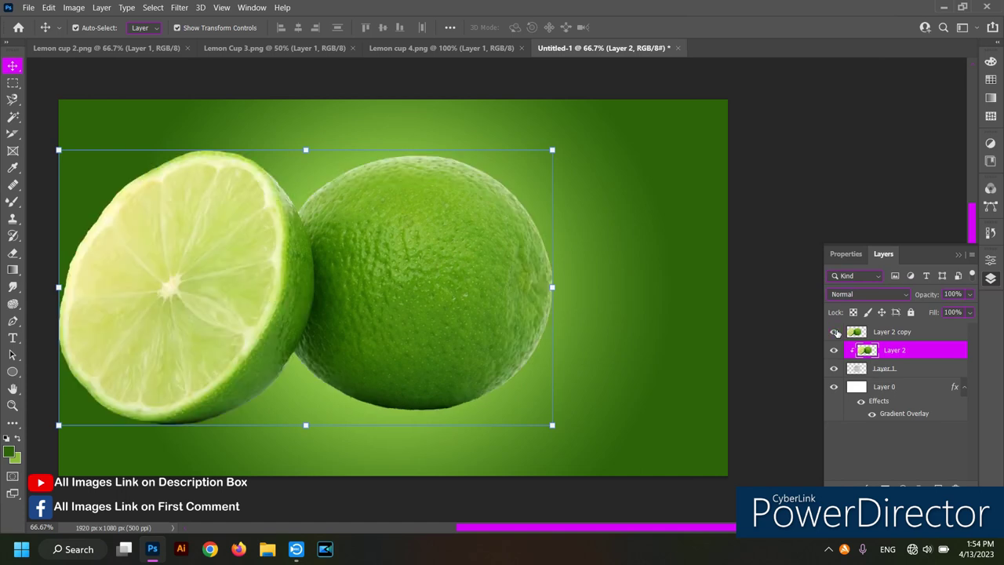
{"action": "right_click", "coordinate": [929, 335]}
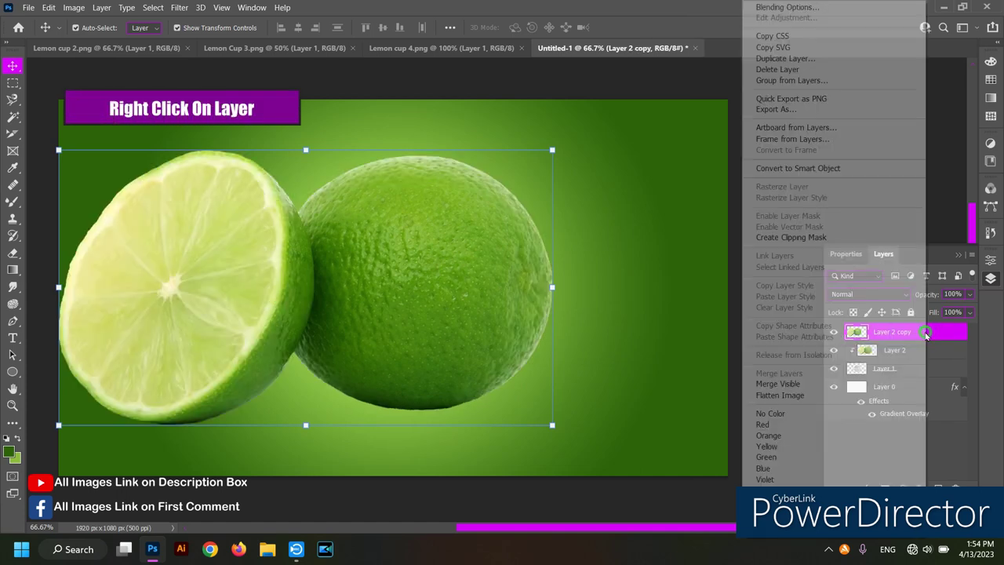
{"action": "left_click", "coordinate": [793, 237]}
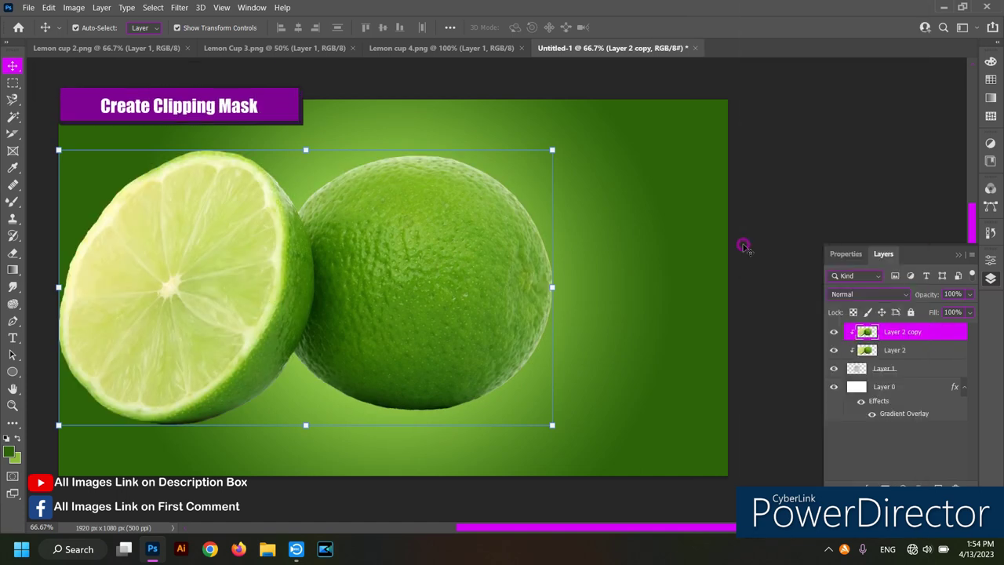
{"action": "mouse_move", "coordinate": [405, 302]}
{"action": "left_mouse_down"}
{"action": "mouse_move", "coordinate": [219, 299]}
{"action": "mouse_move", "coordinate": [321, 296]}
{"action": "left_mouse_up"}
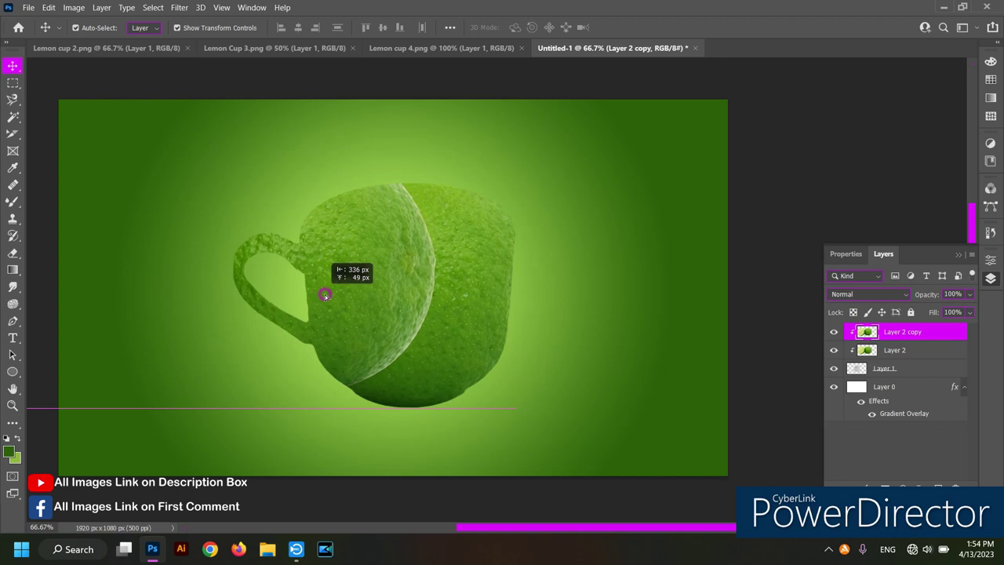
{"action": "left_click_drag", "start_coordinate": [325, 295], "coordinate": [339, 296]}
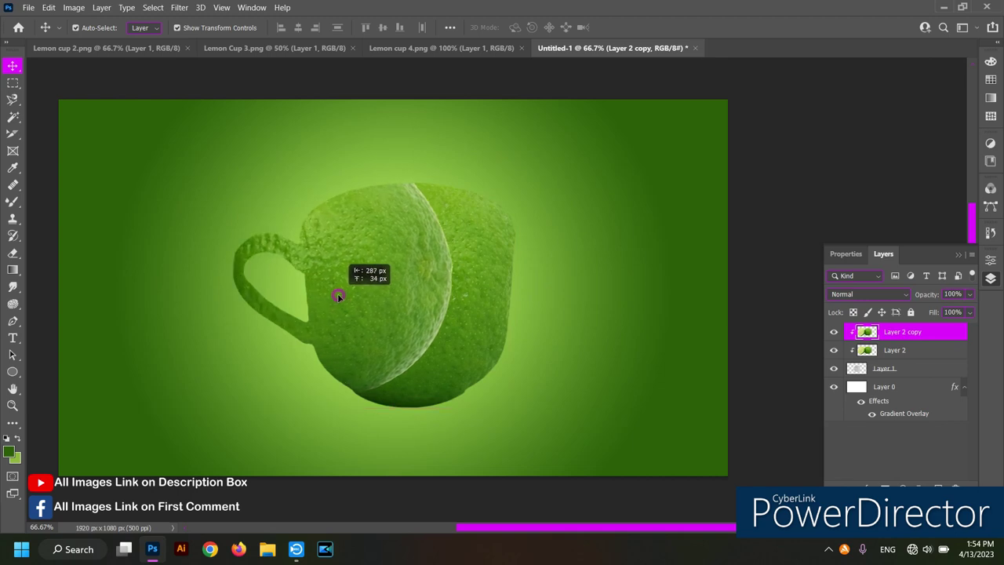
{"action": "left_click_drag", "start_coordinate": [338, 296], "coordinate": [341, 297]}
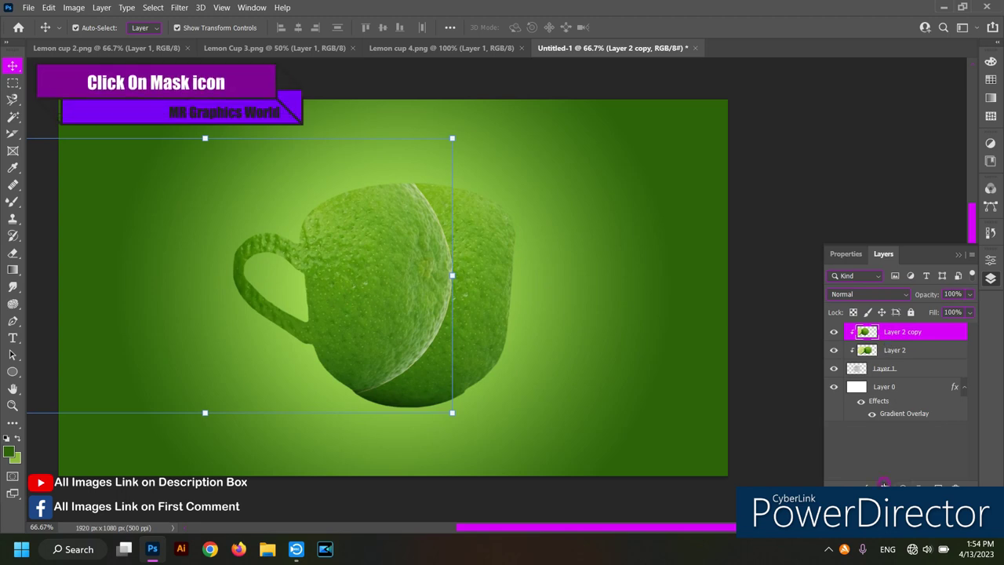
- Add an inverted mask to Layer 2 copy and paint white to reveal lime on the handle
{"action": "left_click", "coordinate": [902, 488]}
{"action": "key", "text": "ctrl+i"}
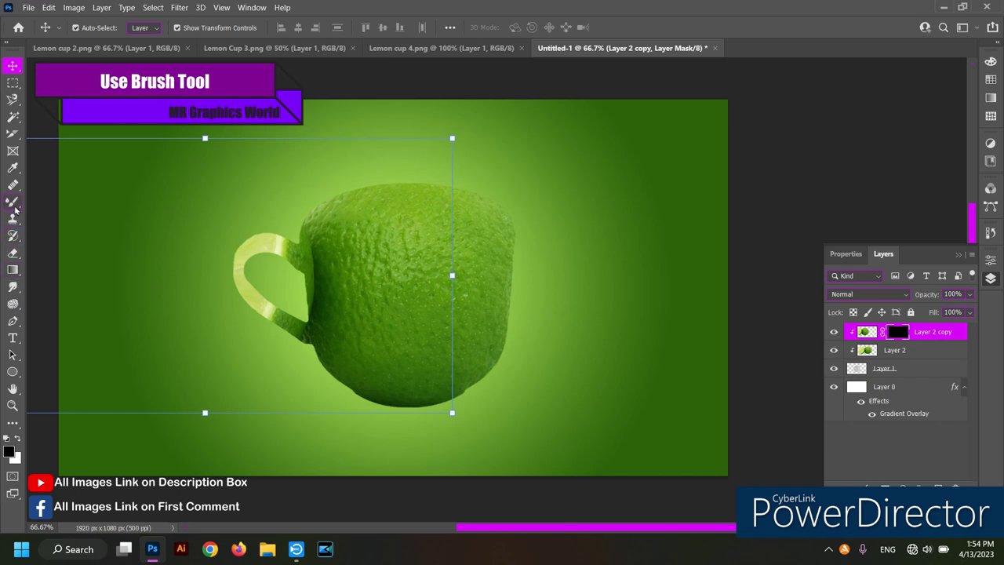
{"action": "left_click", "coordinate": [13, 204]}
{"action": "right_click", "coordinate": [12, 205]}
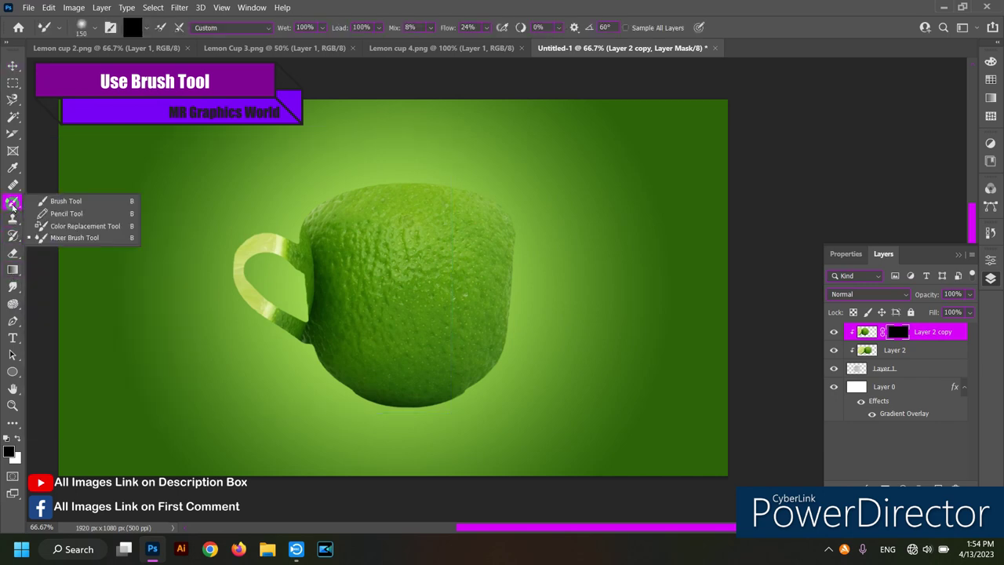
{"action": "left_click", "coordinate": [66, 201]}
{"action": "key", "text": "x"}
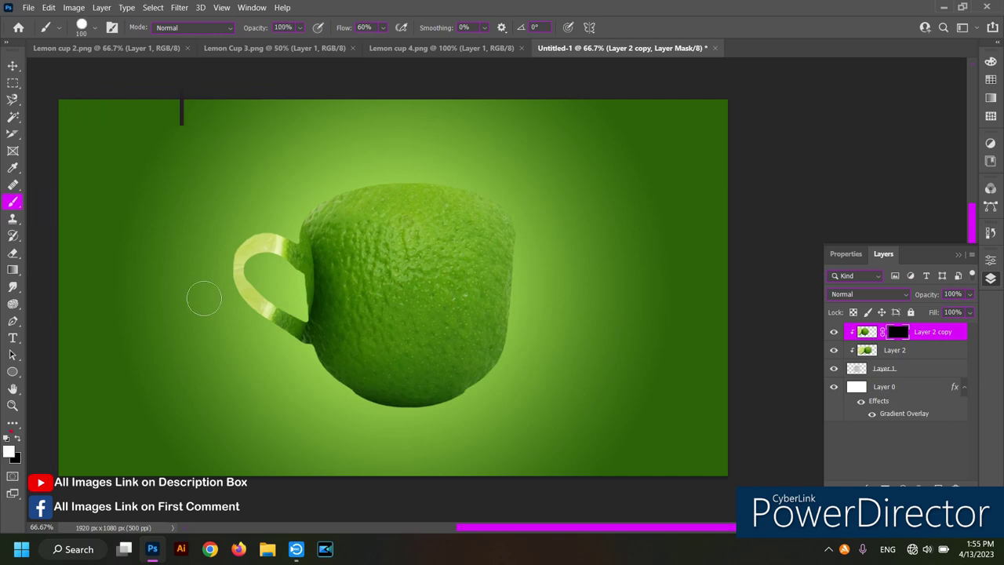
{"action": "left_click_drag", "start_coordinate": [236, 305], "coordinate": [247, 268]}
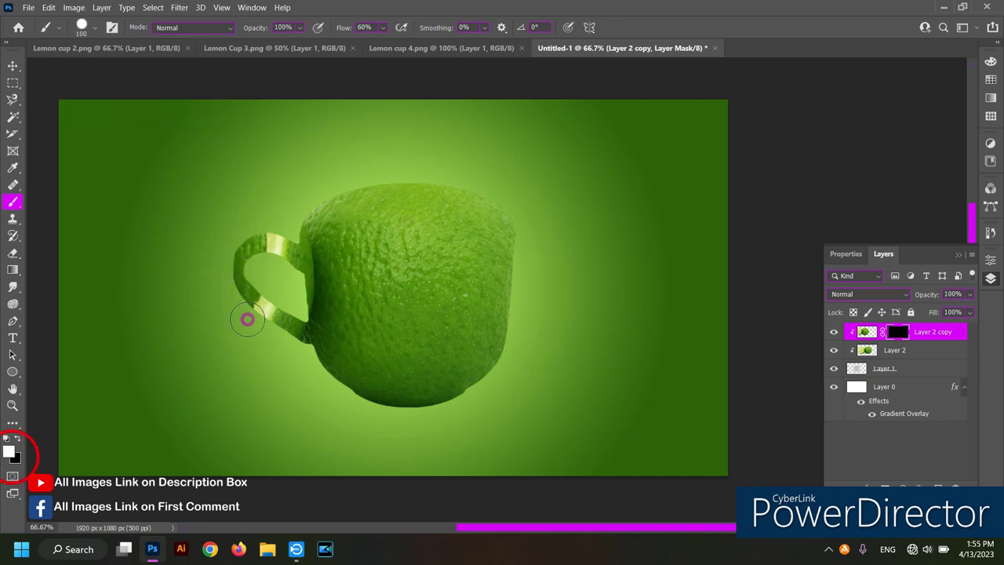
{"action": "left_click_drag", "start_coordinate": [265, 304], "coordinate": [276, 192]}
{"action": "left_click_drag", "start_coordinate": [297, 245], "coordinate": [298, 352]}
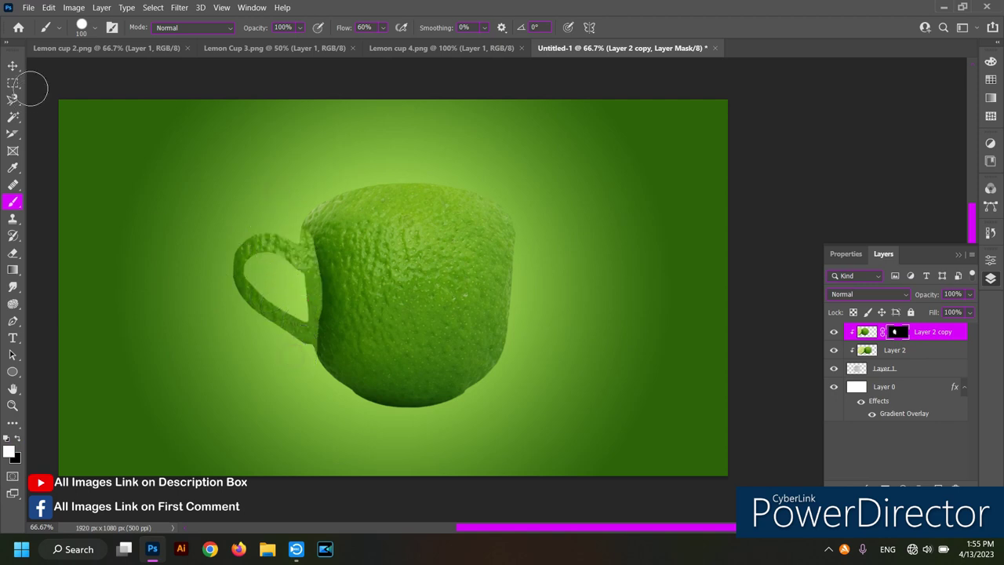
- Blend the seams between handle and cup with a soft round brush at 0% hardness
{"action": "left_click", "coordinate": [95, 29]}
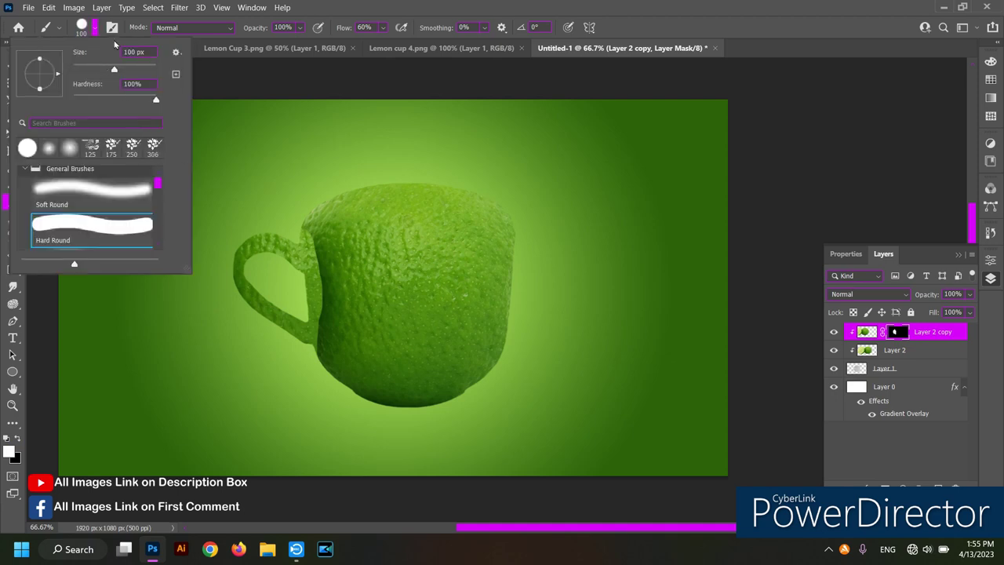
{"action": "left_click", "coordinate": [105, 186]}
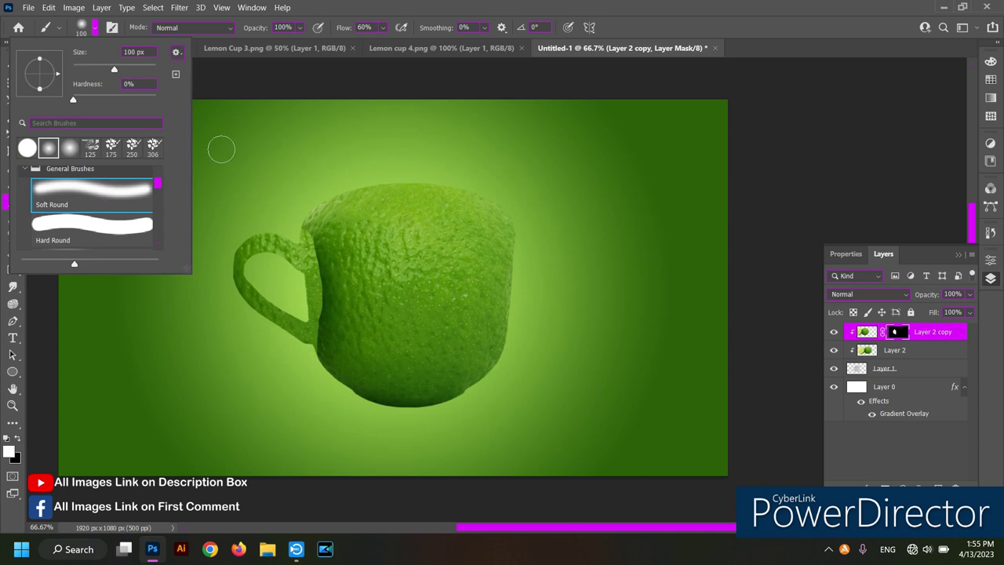
{"action": "left_click", "coordinate": [247, 181]}
{"action": "mouse_move", "coordinate": [306, 331]}
{"action": "left_mouse_down"}
{"action": "mouse_move", "coordinate": [307, 243]}
{"action": "mouse_move", "coordinate": [330, 365]}
{"action": "mouse_move", "coordinate": [322, 335]}
{"action": "left_mouse_up"}
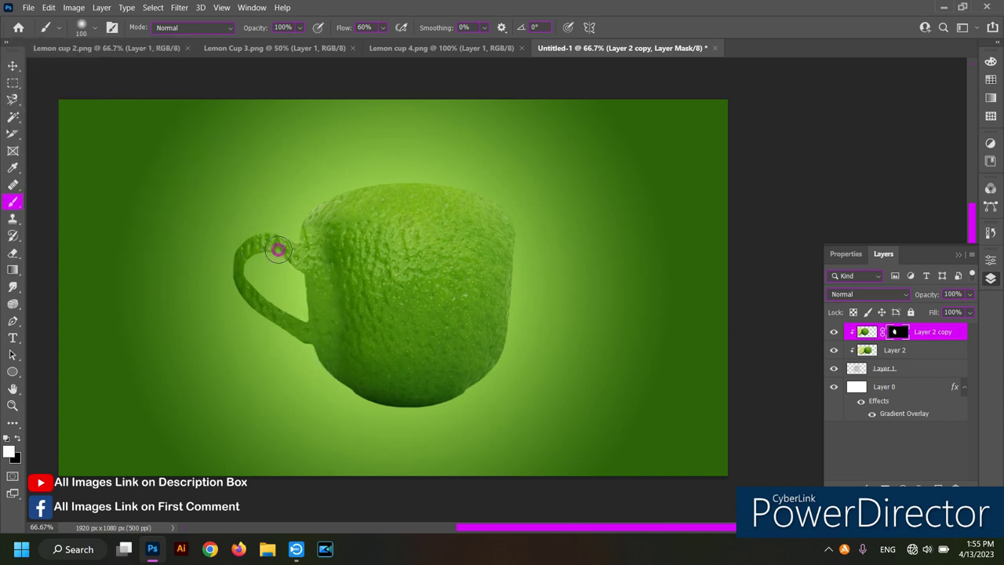
{"action": "left_click_drag", "start_coordinate": [329, 265], "coordinate": [363, 448]}
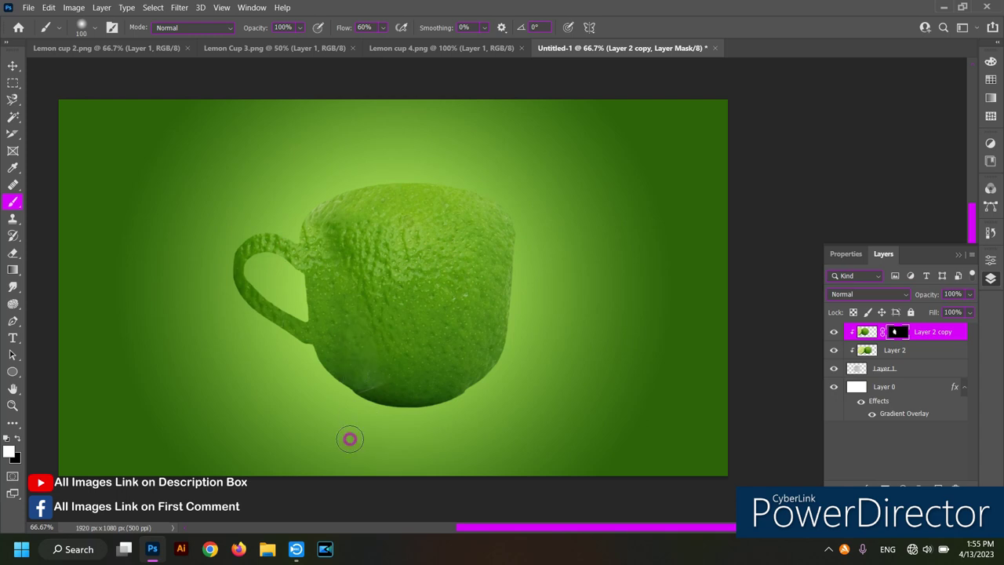
{"action": "mouse_move", "coordinate": [358, 398]}
{"action": "left_mouse_down"}
{"action": "mouse_move", "coordinate": [337, 218]}
{"action": "mouse_move", "coordinate": [302, 323]}
{"action": "left_mouse_up"}
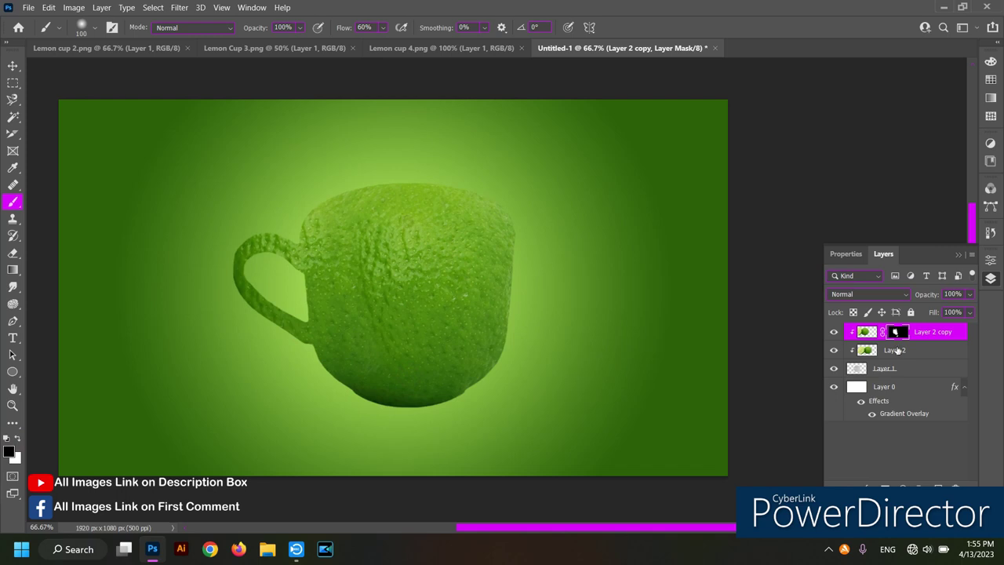
- Hide both lime layers and draw an ellipse inside the white cup's rim
{"action": "left_click", "coordinate": [834, 333]}
{"action": "left_click", "coordinate": [834, 351]}
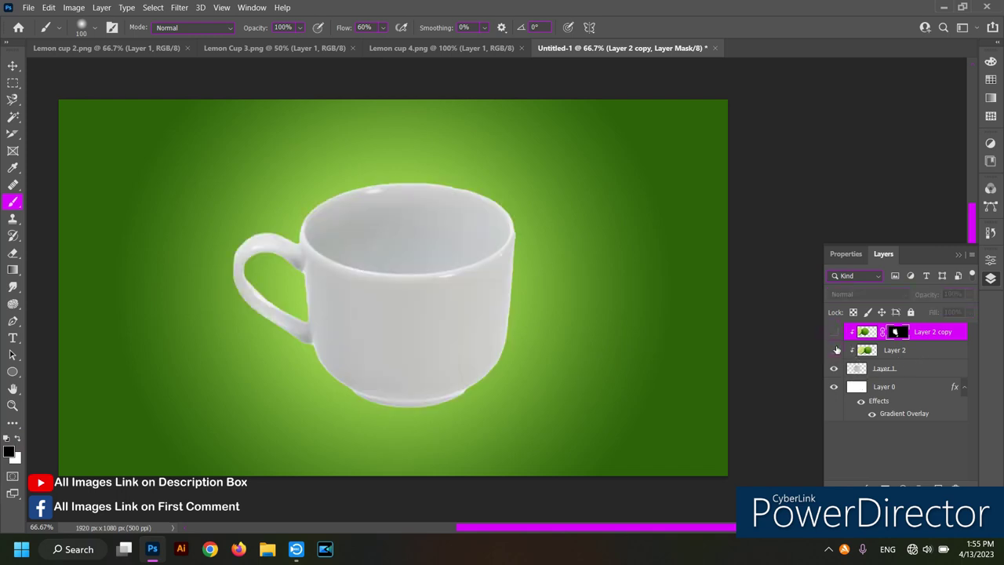
{"action": "right_click", "coordinate": [13, 372]}
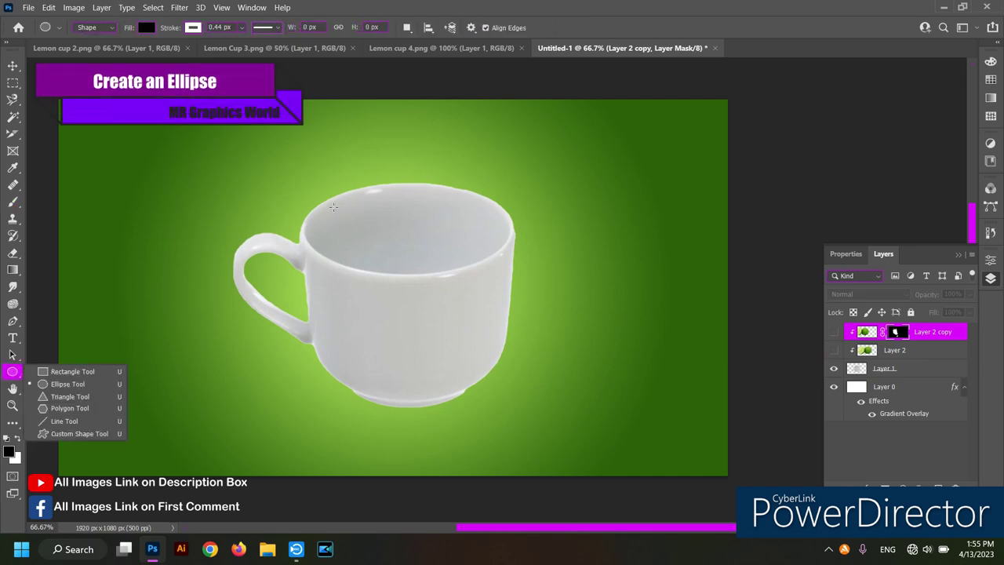
{"action": "left_click_drag", "start_coordinate": [321, 210], "coordinate": [508, 266]}
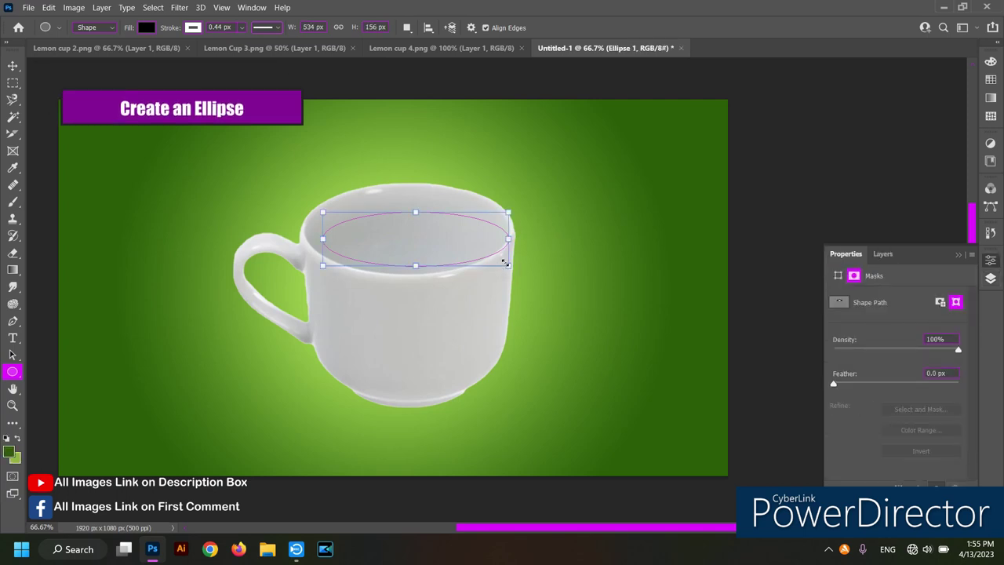
- Set the ellipse's stroke to None, leaving a black-filled 534 × 156 px shape
{"action": "left_click", "coordinate": [872, 255]}
{"action": "left_click", "coordinate": [856, 256]}
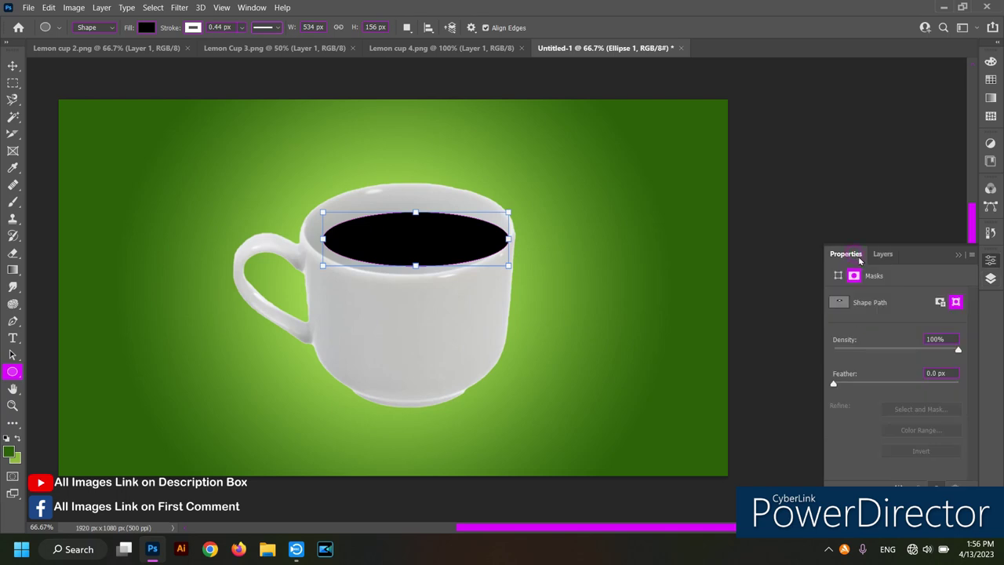
{"action": "left_click", "coordinate": [192, 28]}
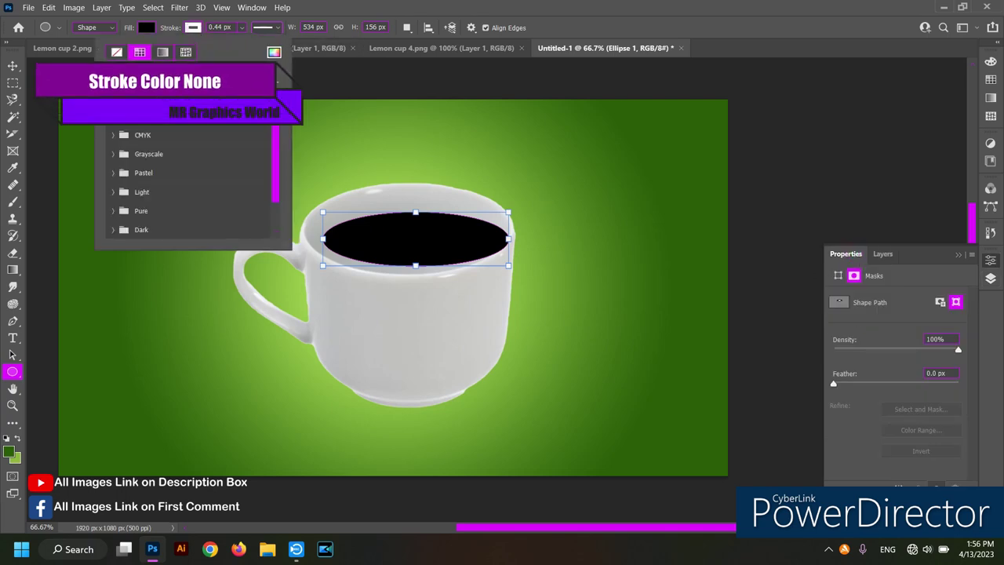
{"action": "left_click", "coordinate": [117, 52]}
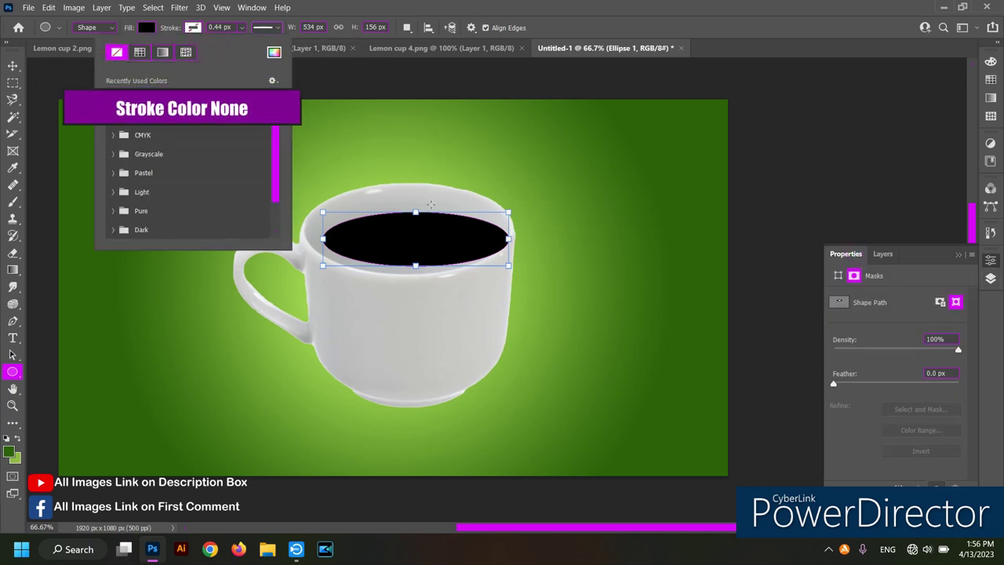
{"action": "left_click", "coordinate": [425, 236]}
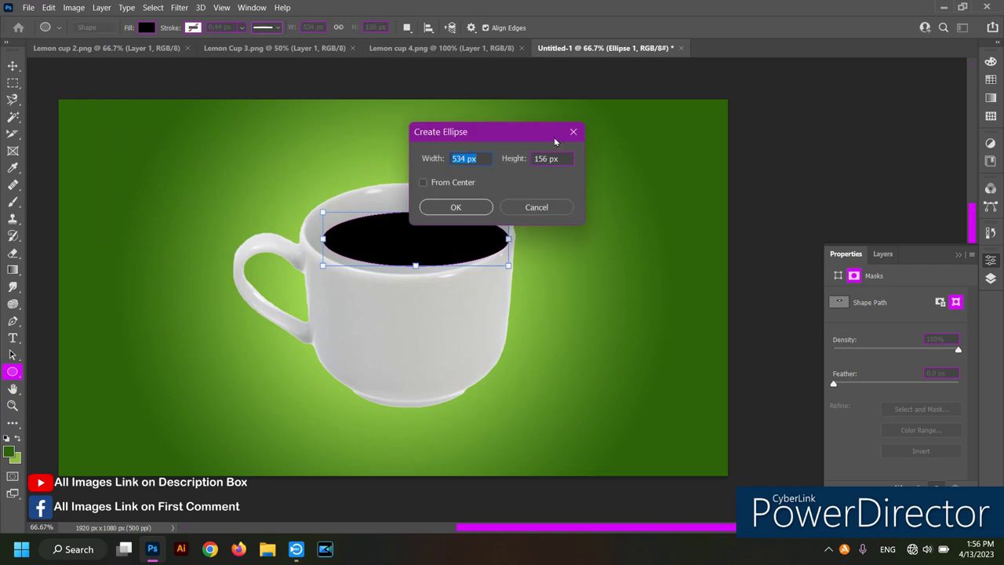
{"action": "left_click", "coordinate": [572, 133]}
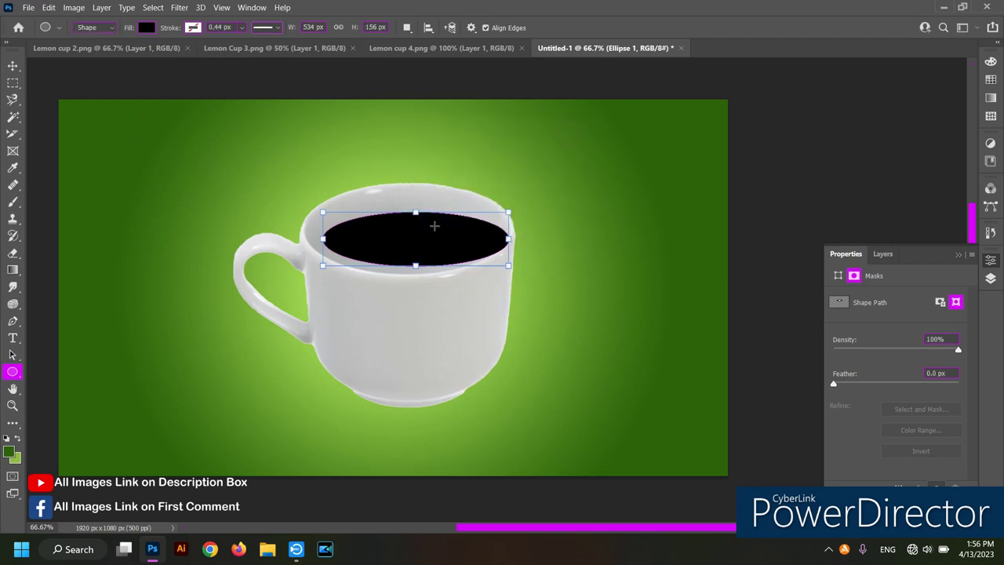
{"action": "left_click", "coordinate": [16, 65]}
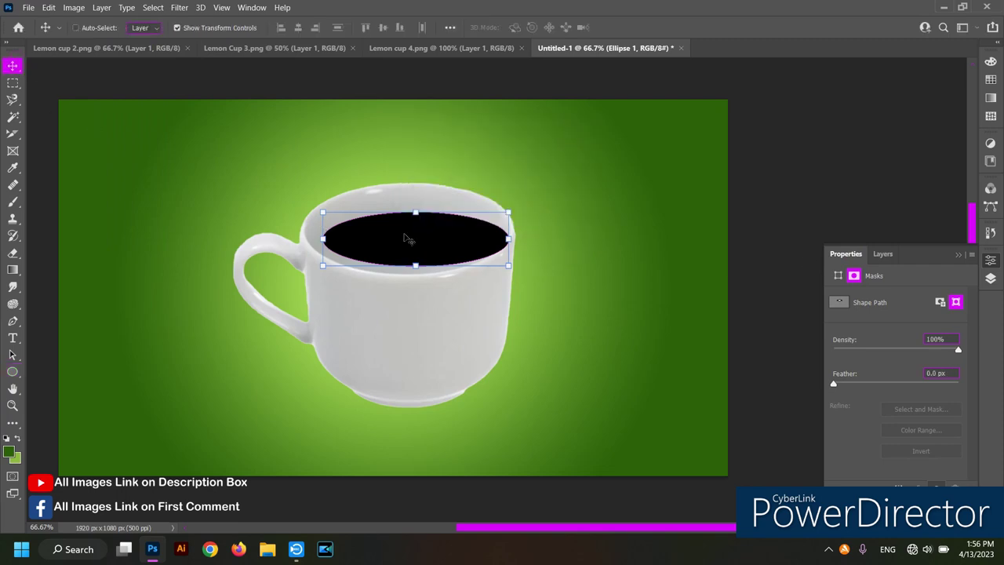
- Move Ellipse 1 into the cup opening and widen it to 113.30% across the rim
{"action": "key", "text": "ctrl+plus"}
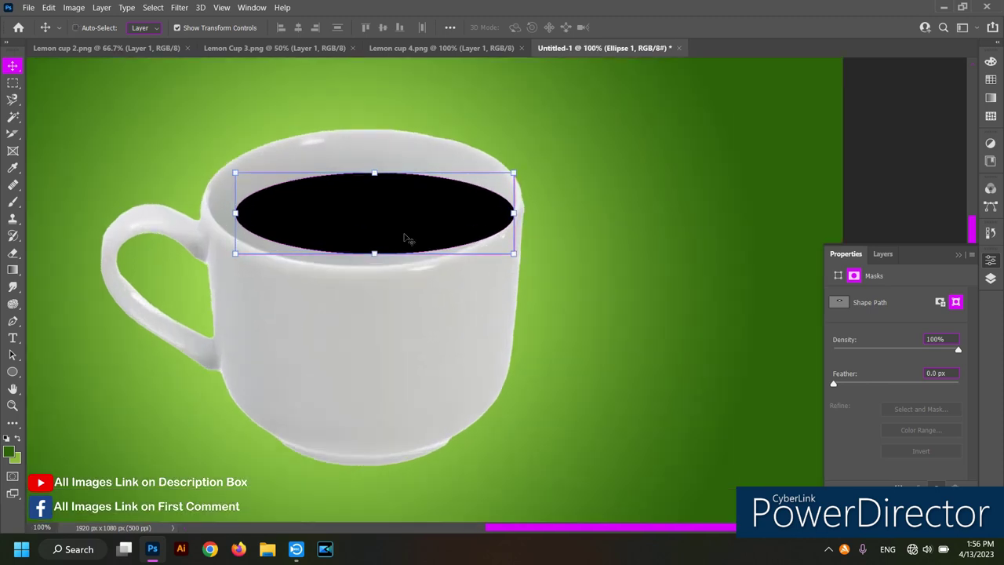
{"action": "key", "text": "ctrl+plus"}
{"action": "left_click_drag", "start_coordinate": [413, 243], "coordinate": [628, 364]}
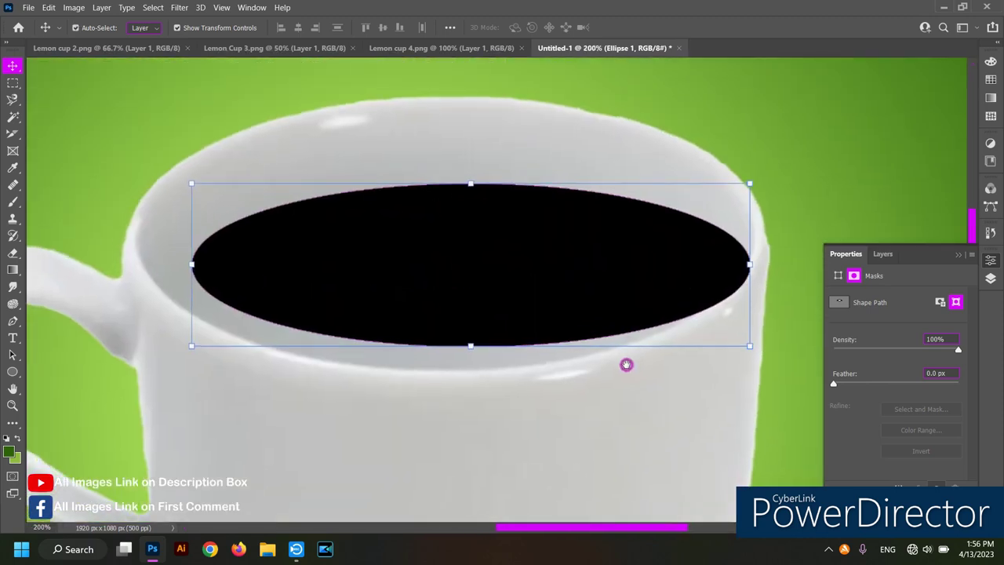
{"action": "left_click_drag", "start_coordinate": [485, 264], "coordinate": [432, 233]}
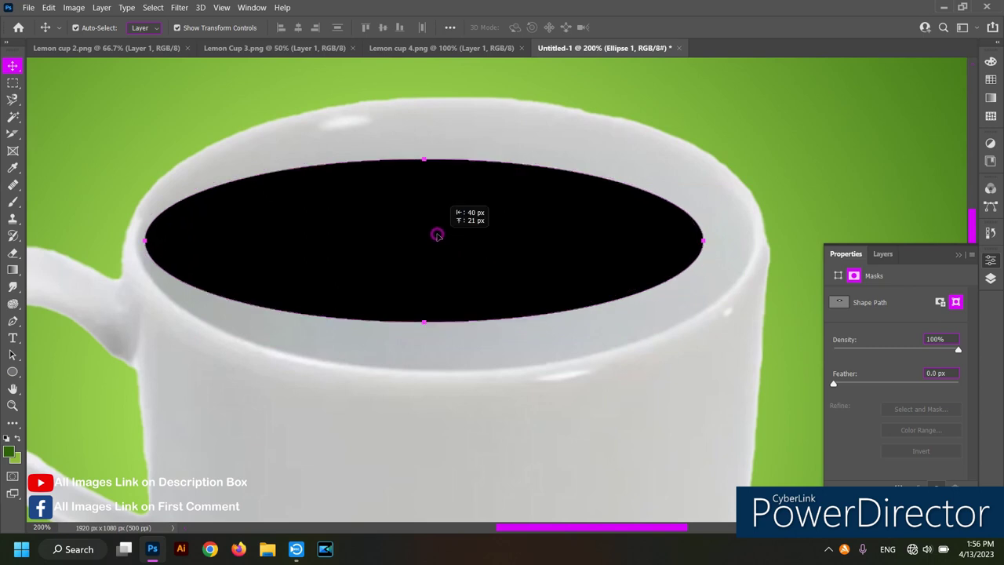
{"action": "left_click_drag", "start_coordinate": [431, 232], "coordinate": [426, 228]}
{"action": "key", "text": "ctrl+t"}
{"action": "left_click_drag", "start_coordinate": [689, 231], "coordinate": [763, 234]}
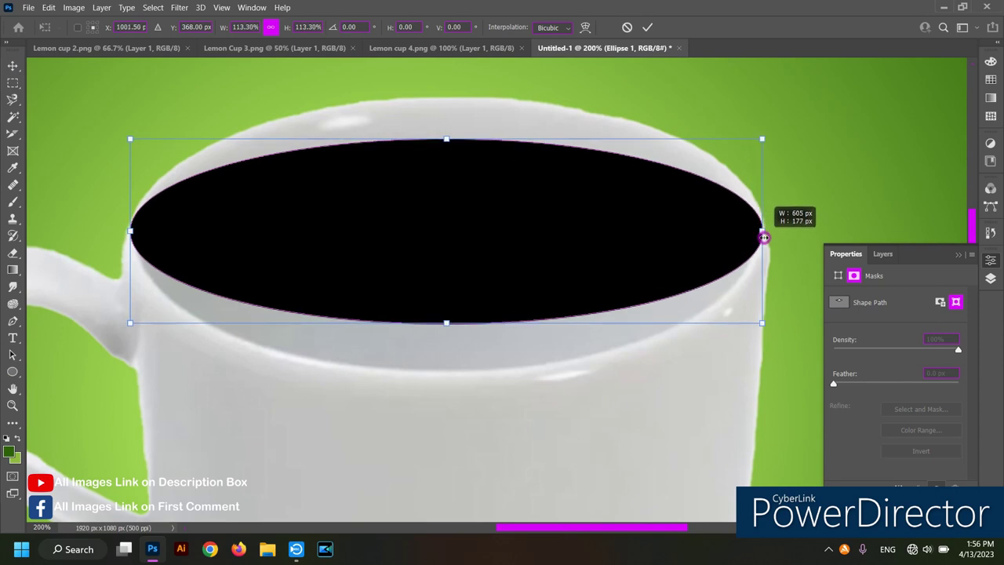
- Lower Ellipse 1's layer opacity so the black looks grey
{"action": "left_click", "coordinate": [992, 277]}
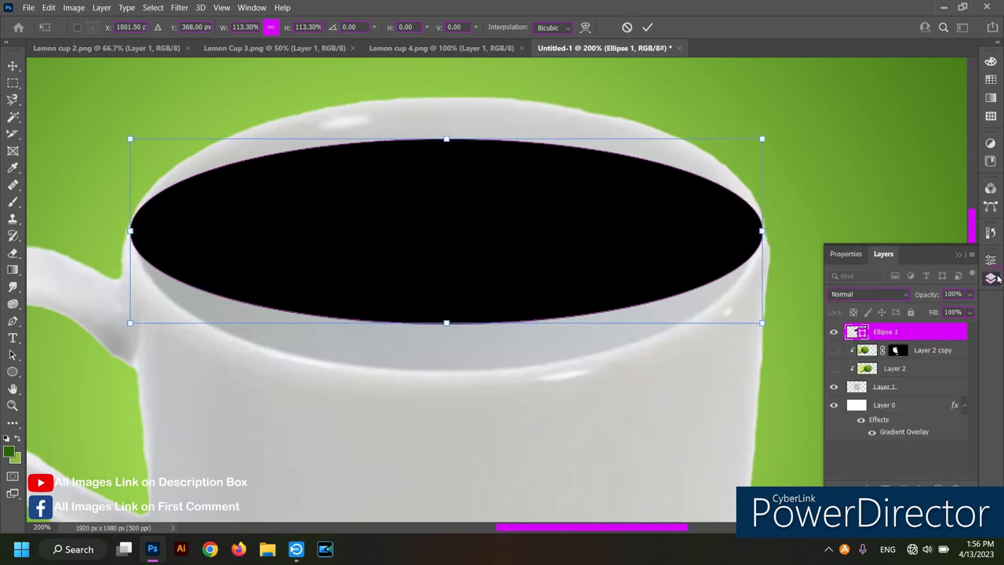
{"action": "left_click", "coordinate": [969, 294]}
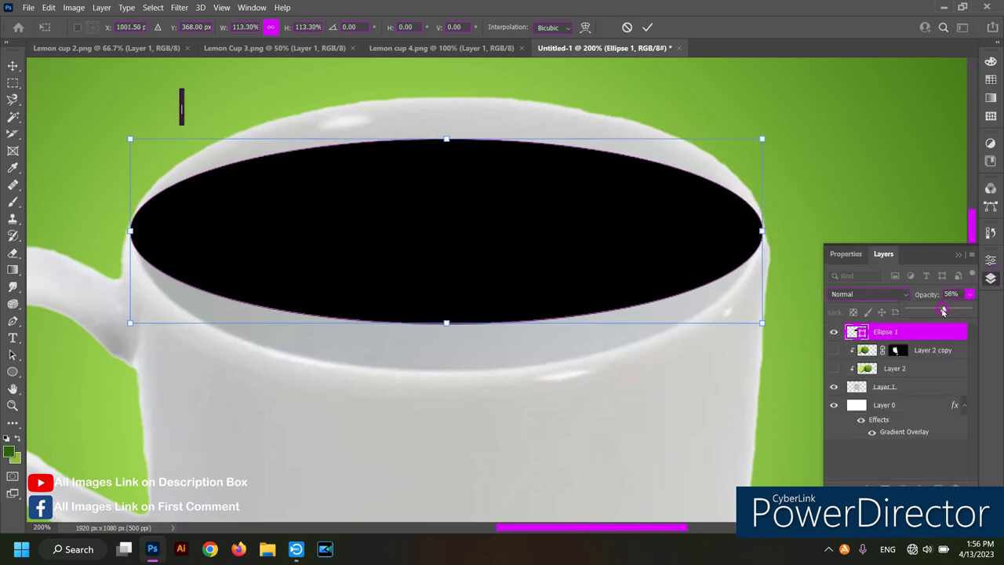
{"action": "left_click_drag", "start_coordinate": [945, 312], "coordinate": [930, 310]}
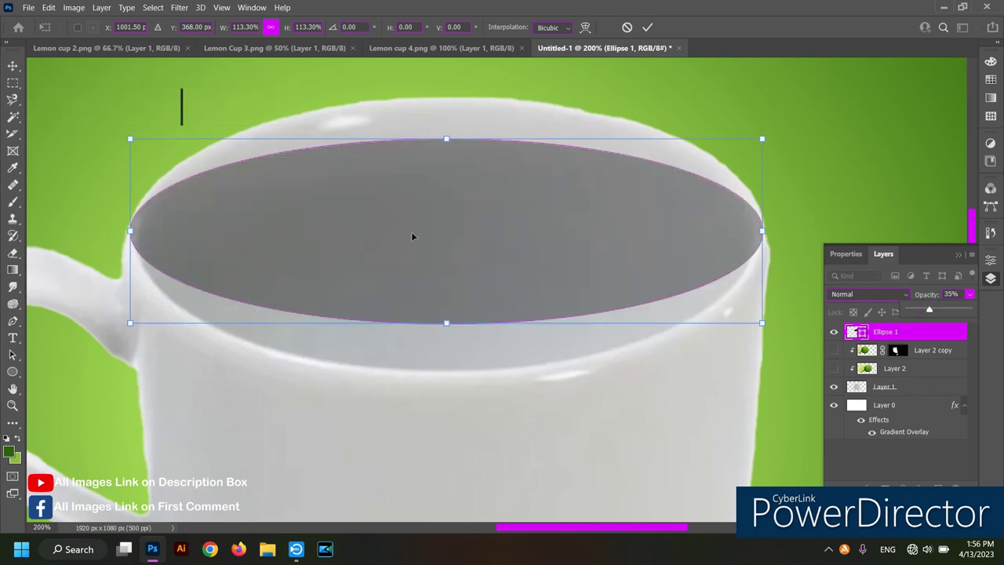
- Distort Ellipse 1's top, bottom and sides to fit the cup rim, and commit
{"action": "right_click", "coordinate": [463, 189]}
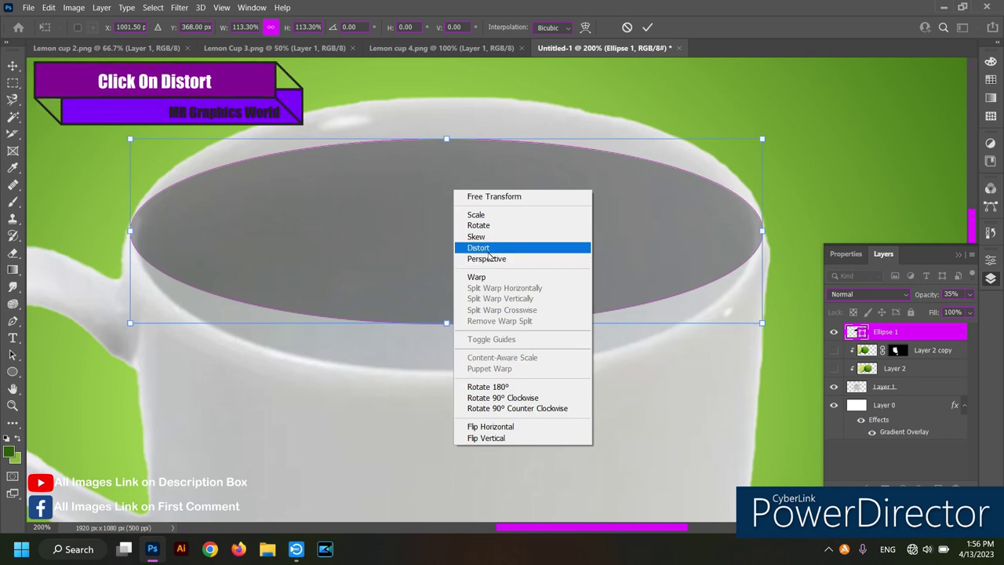
{"action": "left_click", "coordinate": [489, 248]}
{"action": "left_click_drag", "start_coordinate": [447, 139], "coordinate": [452, 95]}
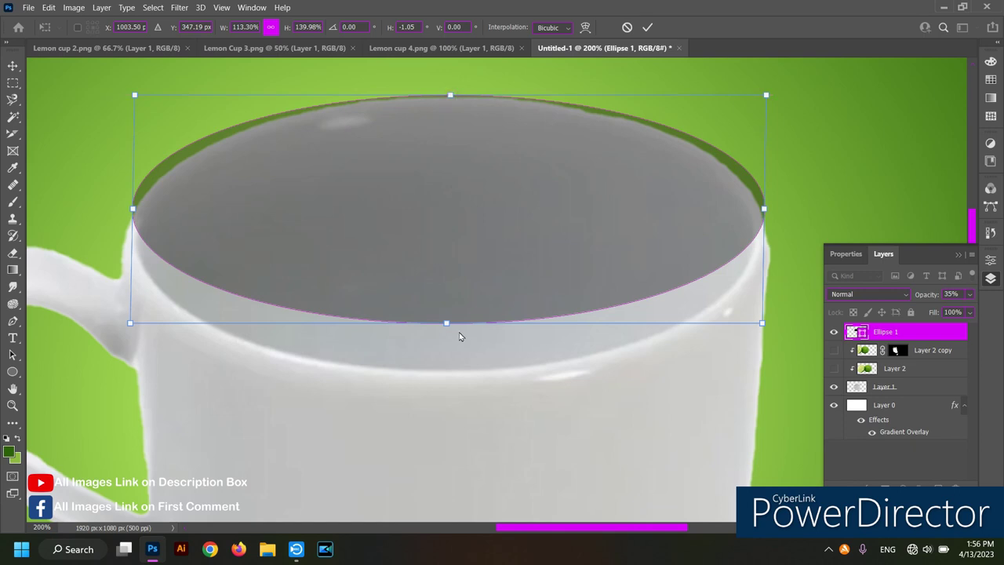
{"action": "left_click_drag", "start_coordinate": [446, 323], "coordinate": [447, 371]}
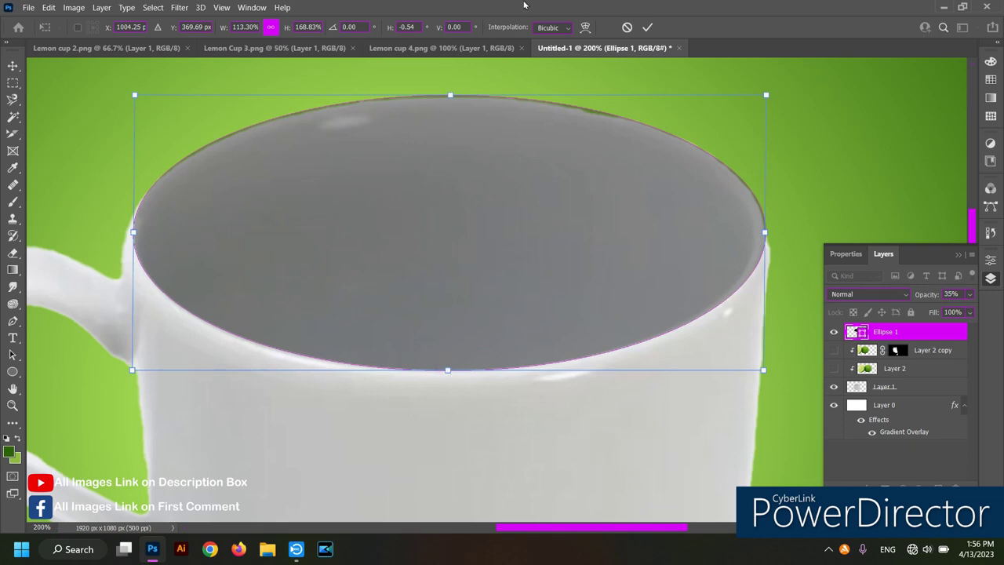
{"action": "left_click_drag", "start_coordinate": [134, 237], "coordinate": [134, 238]}
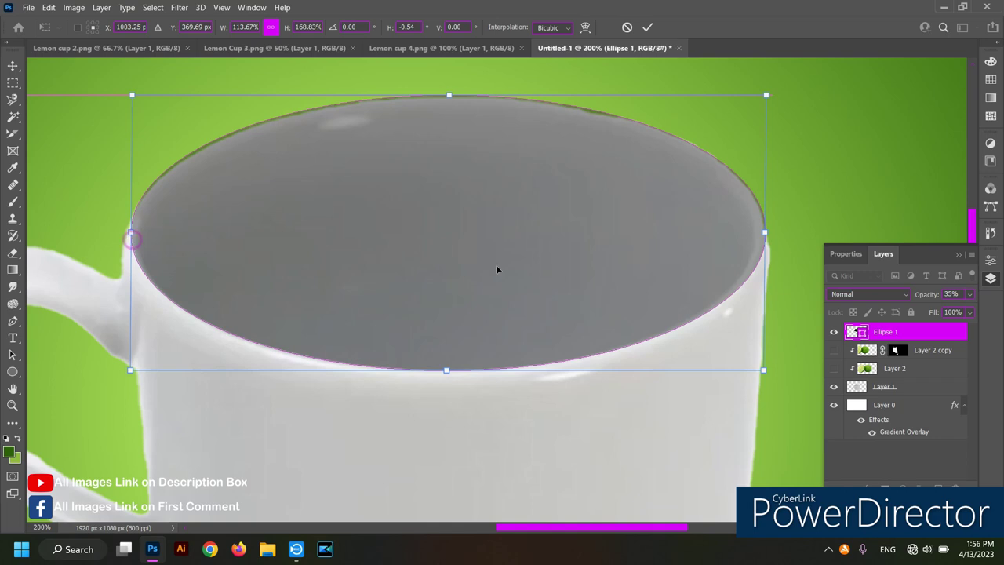
{"action": "left_click", "coordinate": [648, 30]}
- Restore Ellipse 1 to 100% opacity and fit the whole document on screen
{"action": "left_click", "coordinate": [970, 295]}
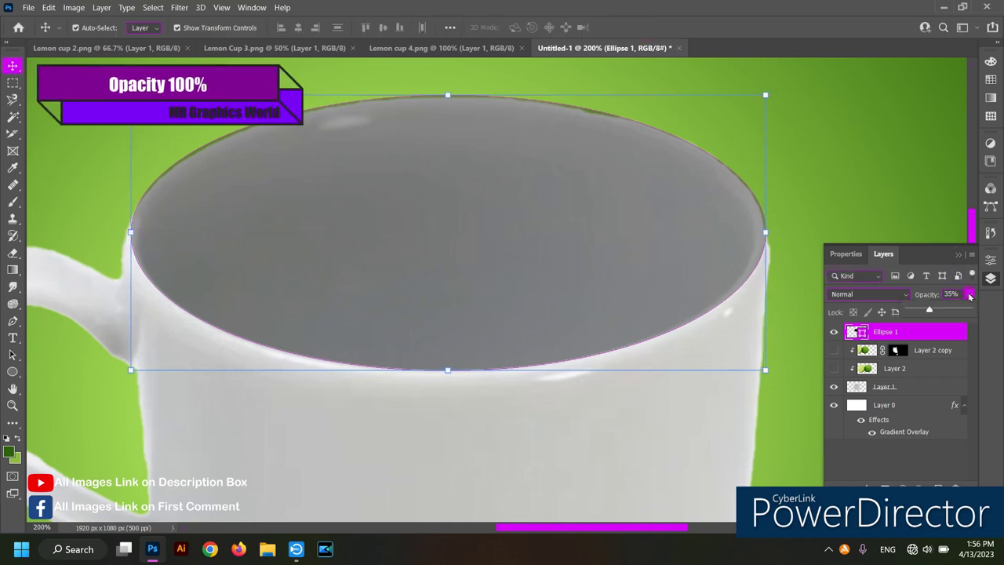
{"action": "left_click_drag", "start_coordinate": [929, 309], "coordinate": [1002, 343]}
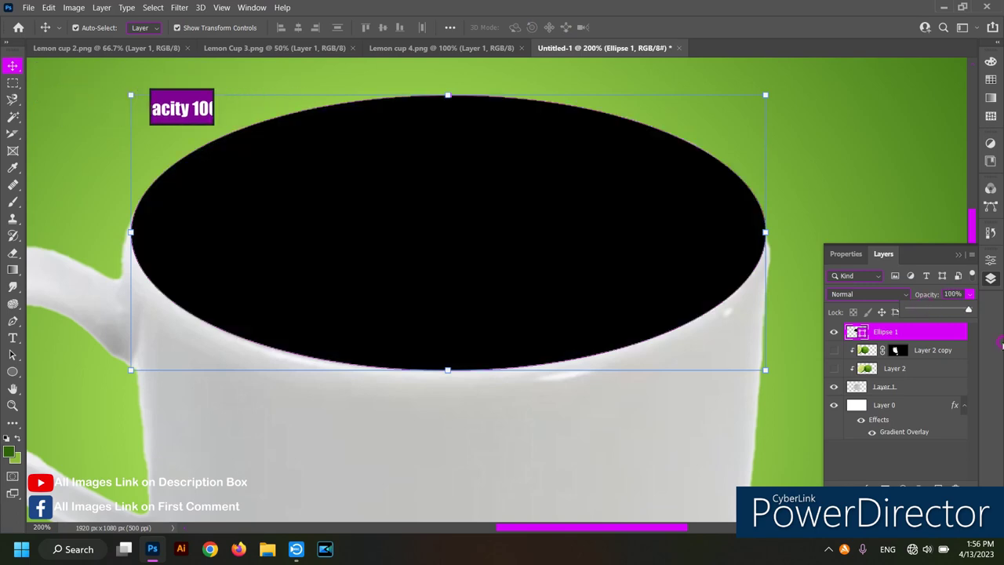
{"action": "left_click", "coordinate": [855, 445]}
{"action": "key", "text": "ctrl+0"}
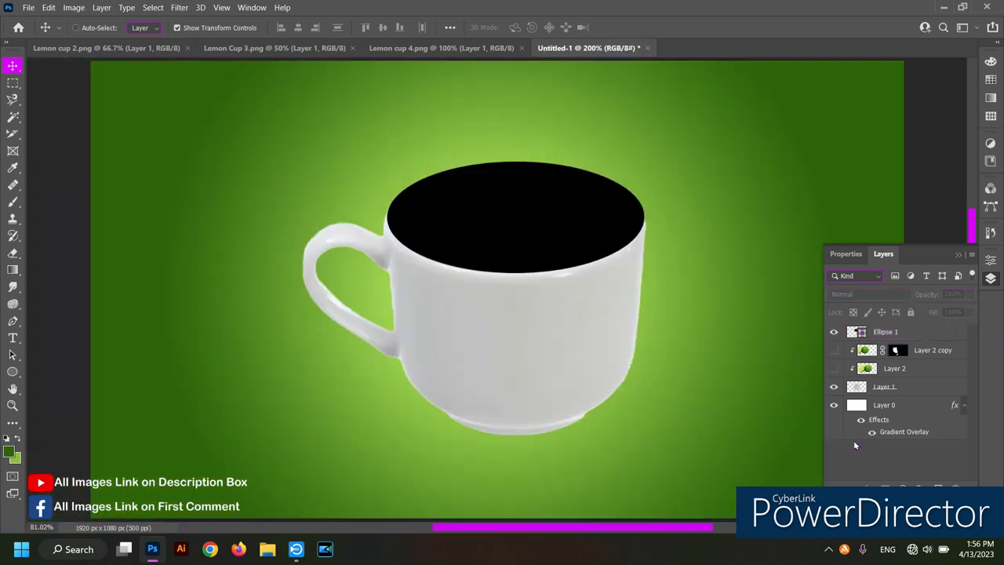
- Close the Lemon Cup 3.png image
{"action": "left_click", "coordinate": [462, 47]}
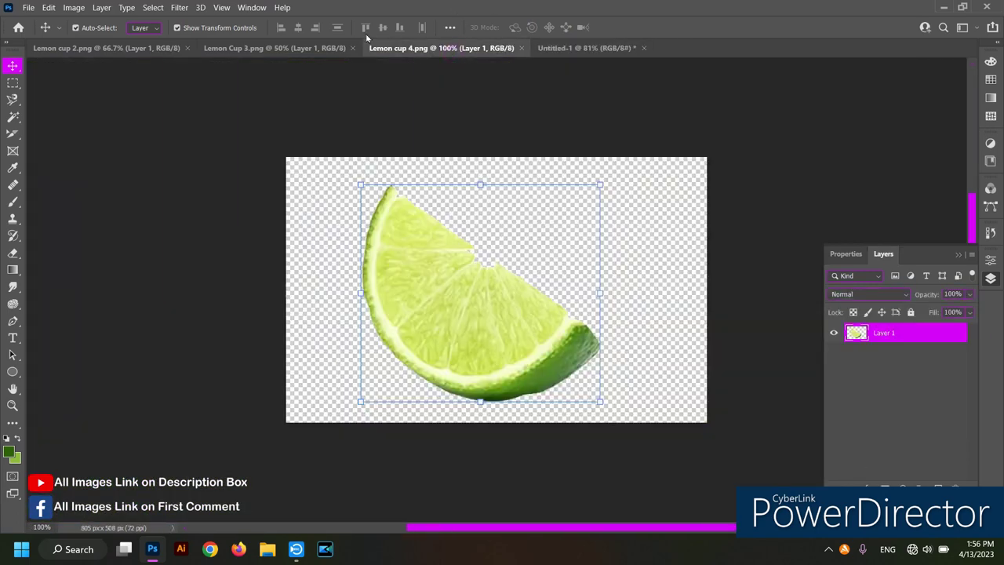
{"action": "left_click", "coordinate": [333, 47]}
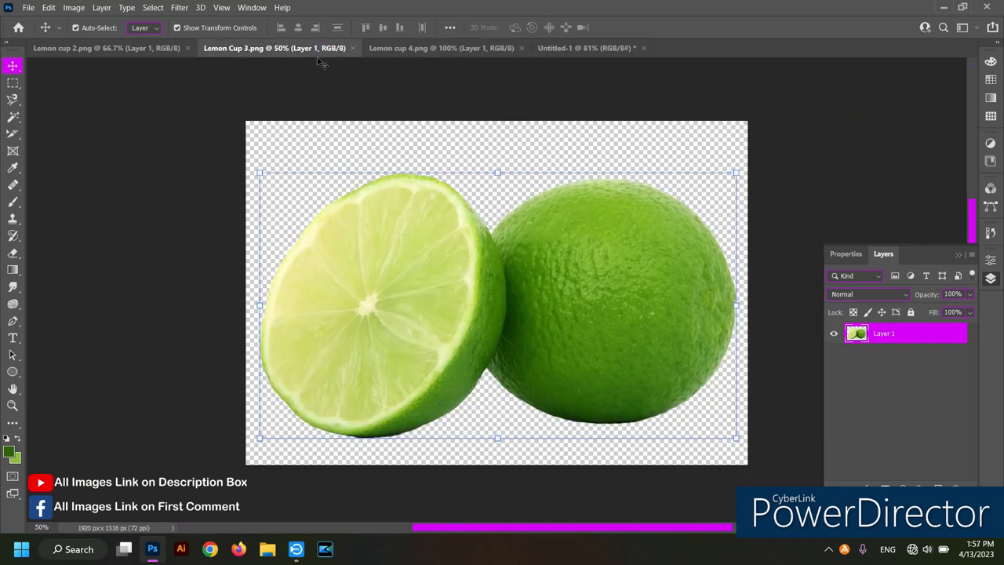
{"action": "left_click", "coordinate": [353, 48]}
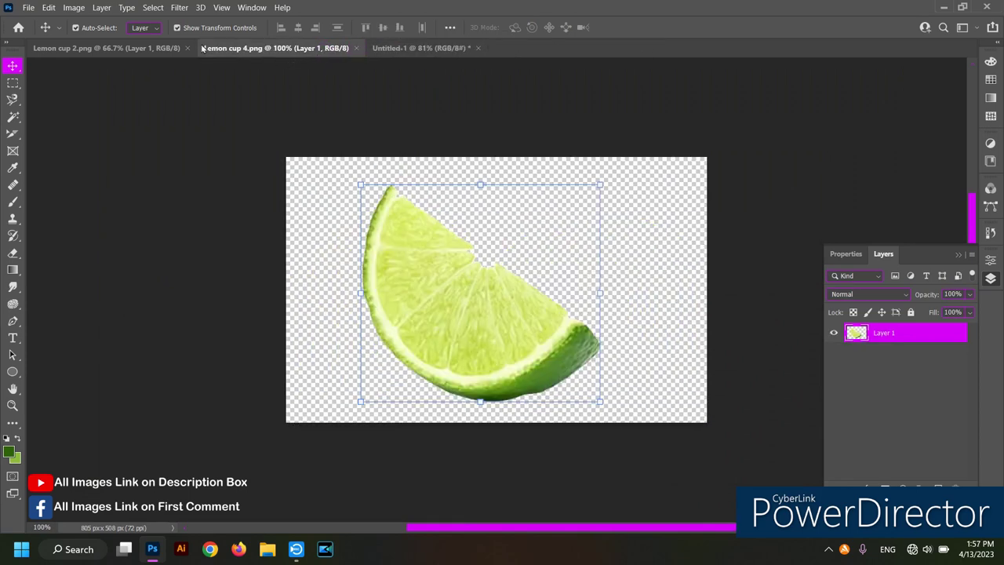
- Bring the lime slice from Lemon cup 2.png in as Layer 3, scaled to about 82% over the cup
{"action": "left_click", "coordinate": [166, 48]}
{"action": "left_click_drag", "start_coordinate": [503, 332], "coordinate": [504, 222]}
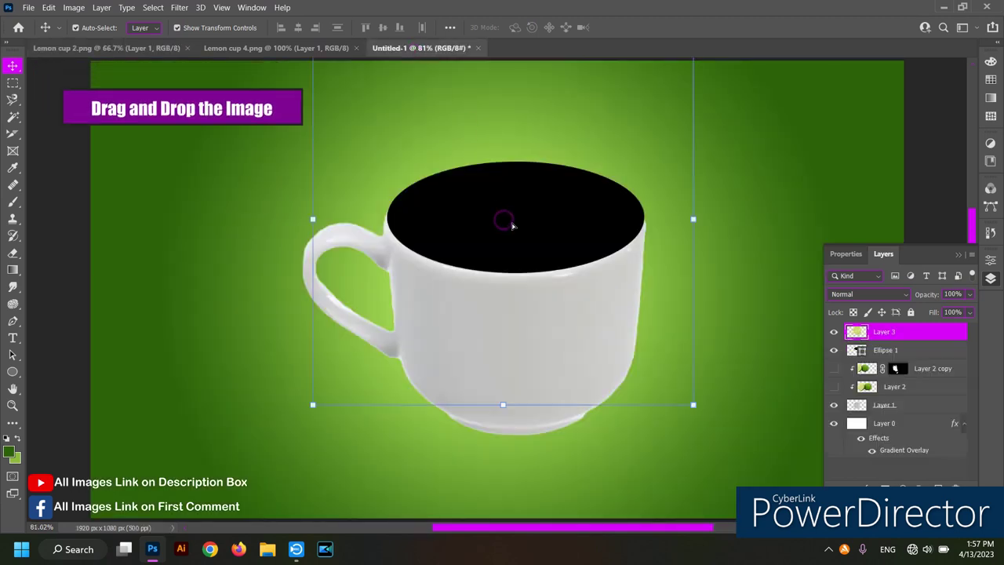
{"action": "left_click_drag", "start_coordinate": [504, 222], "coordinate": [505, 223]}
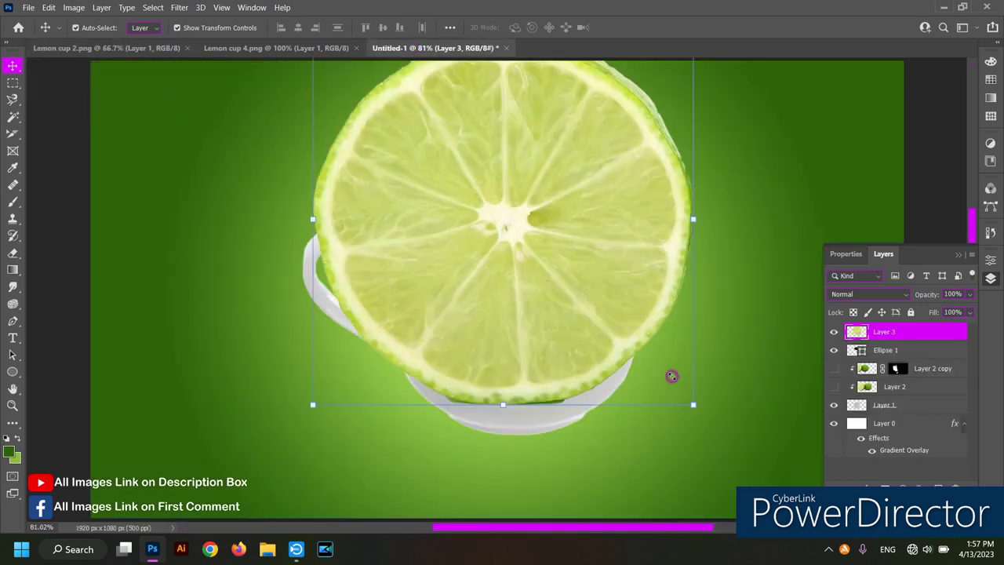
{"action": "key", "text": "ctrl+t"}
{"action": "left_click_drag", "start_coordinate": [694, 405], "coordinate": [634, 332]}
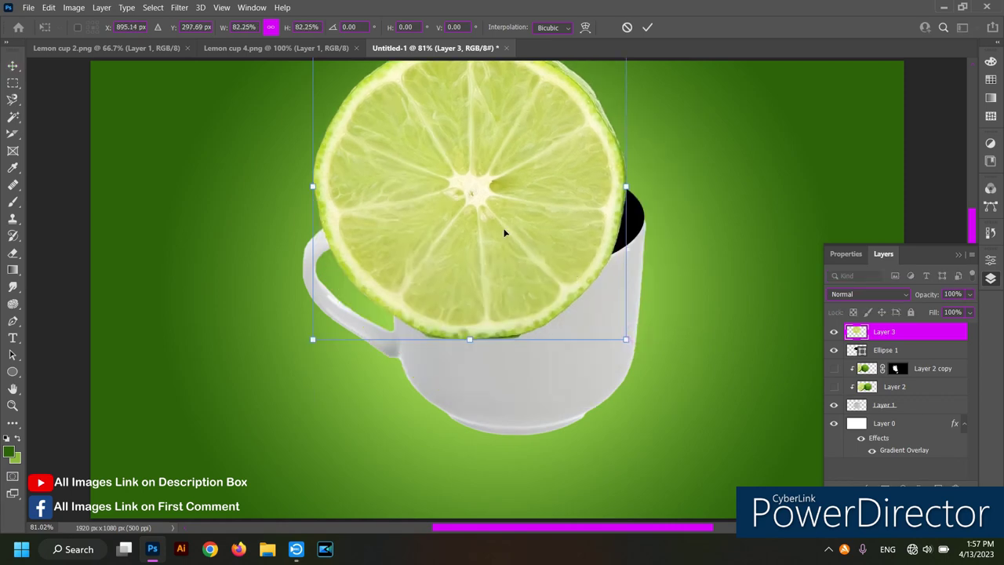
{"action": "left_click_drag", "start_coordinate": [507, 231], "coordinate": [566, 261]}
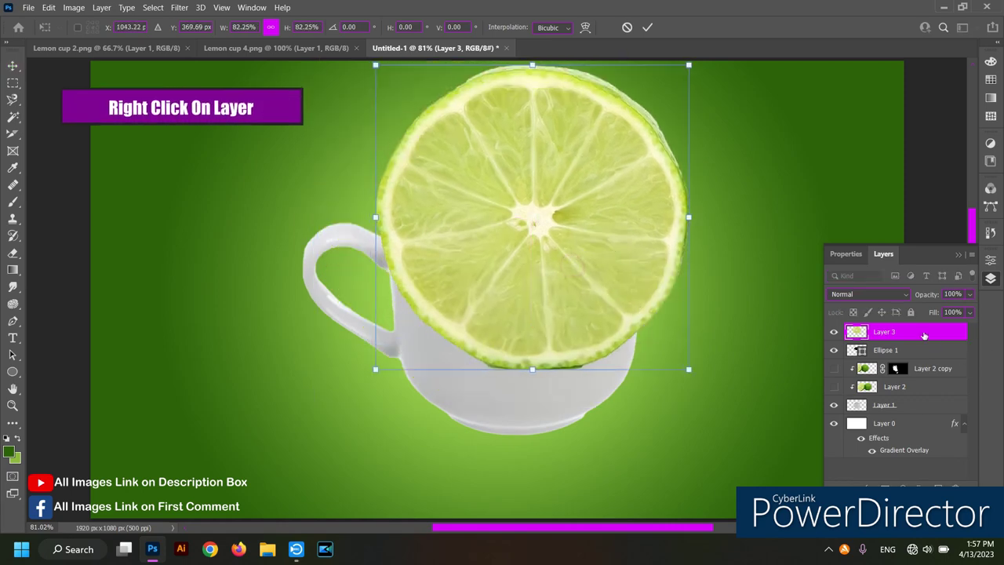
{"action": "key", "text": "Return"}
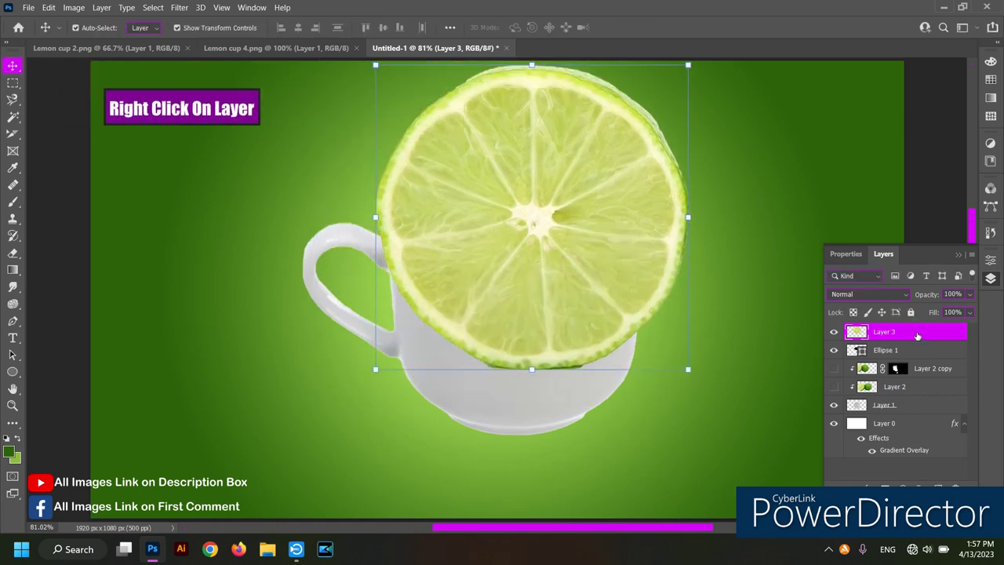
- Clip the lime slice Layer 3 to the cup's ellipse and shift it slightly left
{"action": "right_click", "coordinate": [918, 335]}
{"action": "left_click", "coordinate": [782, 237]}
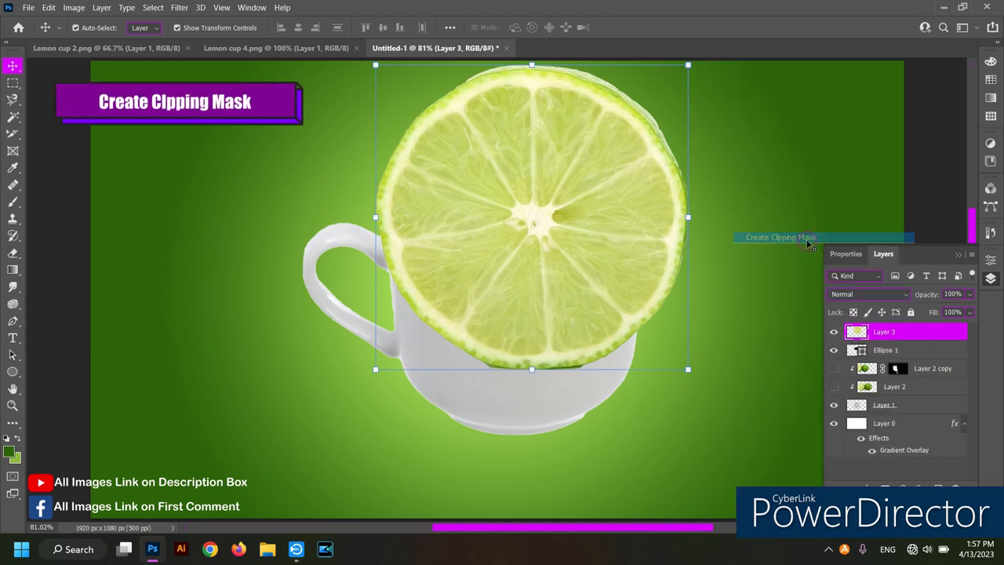
{"action": "left_click_drag", "start_coordinate": [551, 223], "coordinate": [527, 223]}
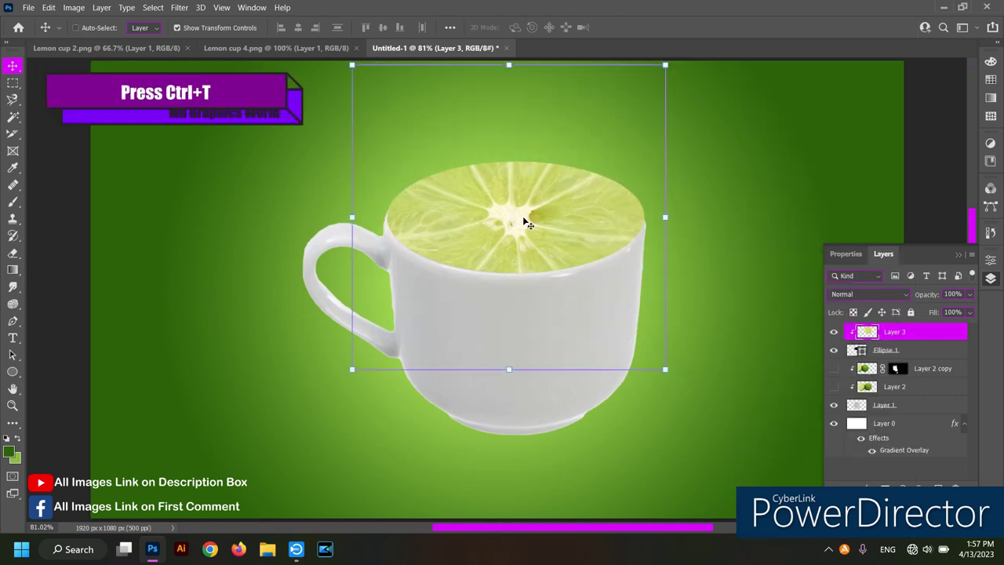
- Distort the lime slice into a flat oval, about 85% × 37%, resting on the rim
{"action": "key", "text": "ctrl+t"}
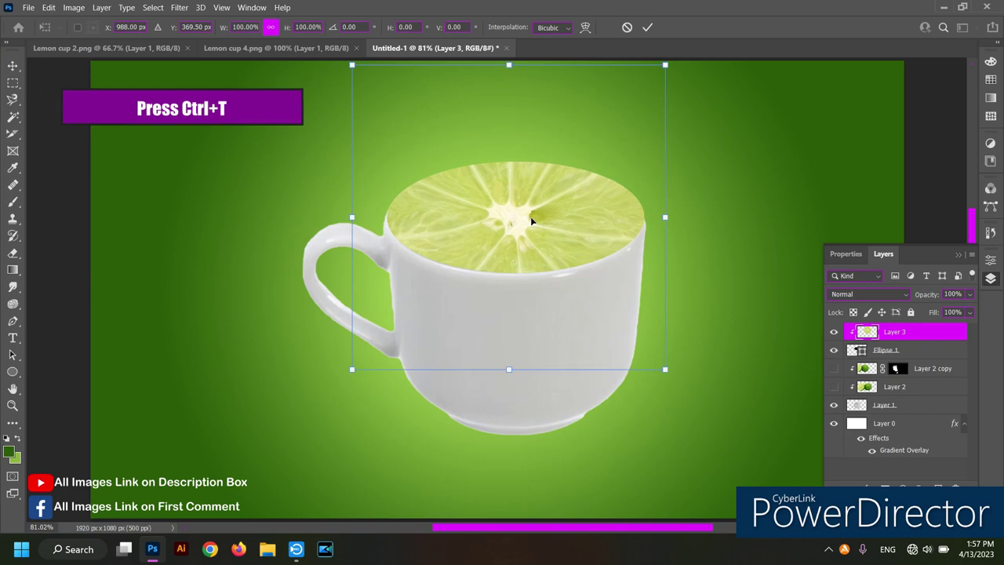
{"action": "right_click", "coordinate": [534, 210]}
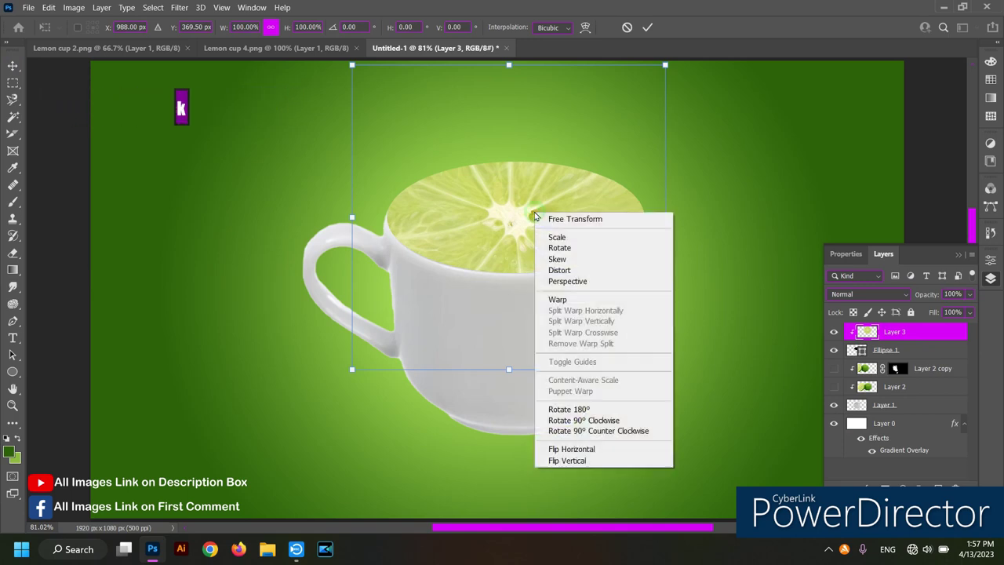
{"action": "left_click", "coordinate": [581, 274]}
{"action": "left_click_drag", "start_coordinate": [509, 370], "coordinate": [509, 272]}
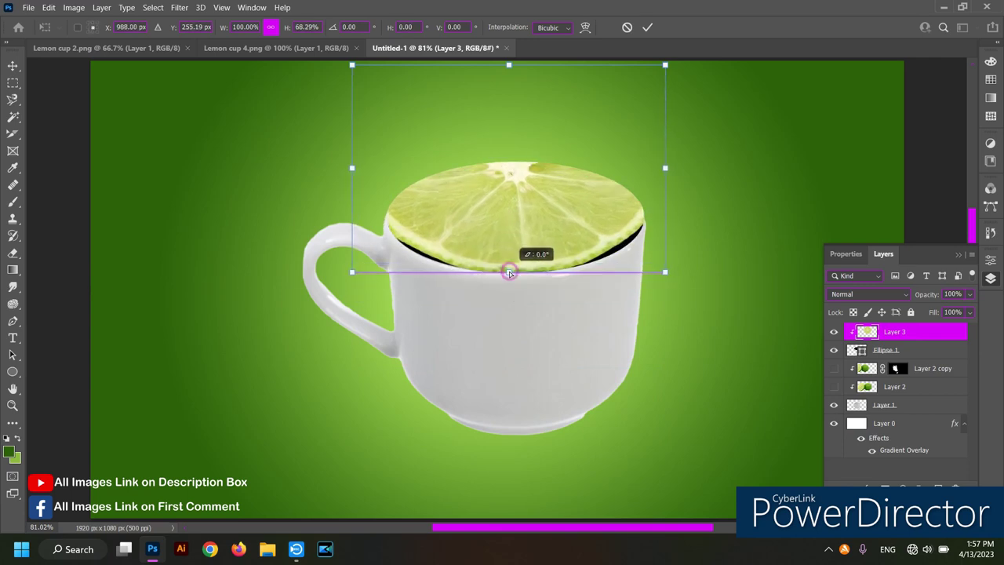
{"action": "left_click_drag", "start_coordinate": [511, 64], "coordinate": [517, 163]}
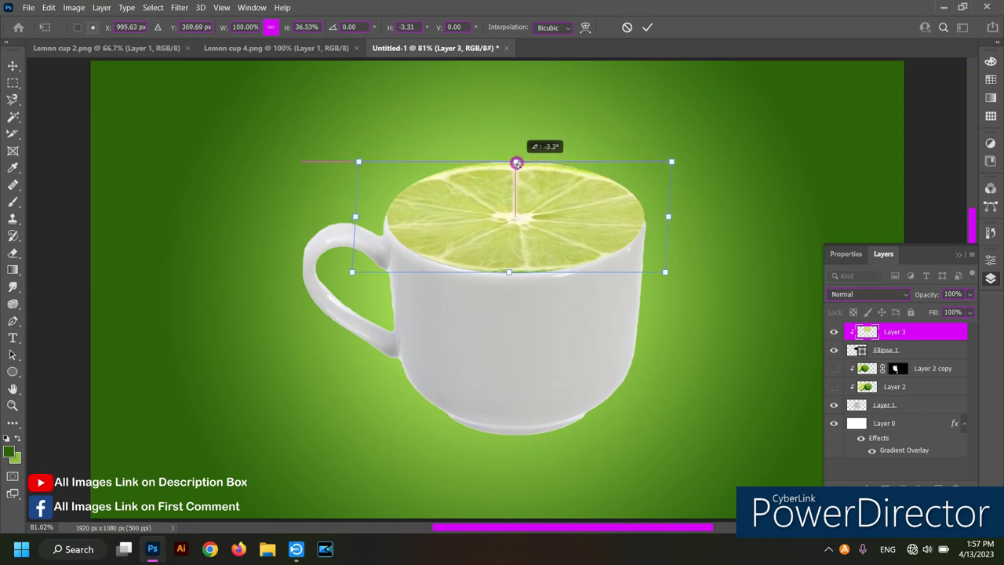
{"action": "left_click_drag", "start_coordinate": [668, 217], "coordinate": [650, 216]}
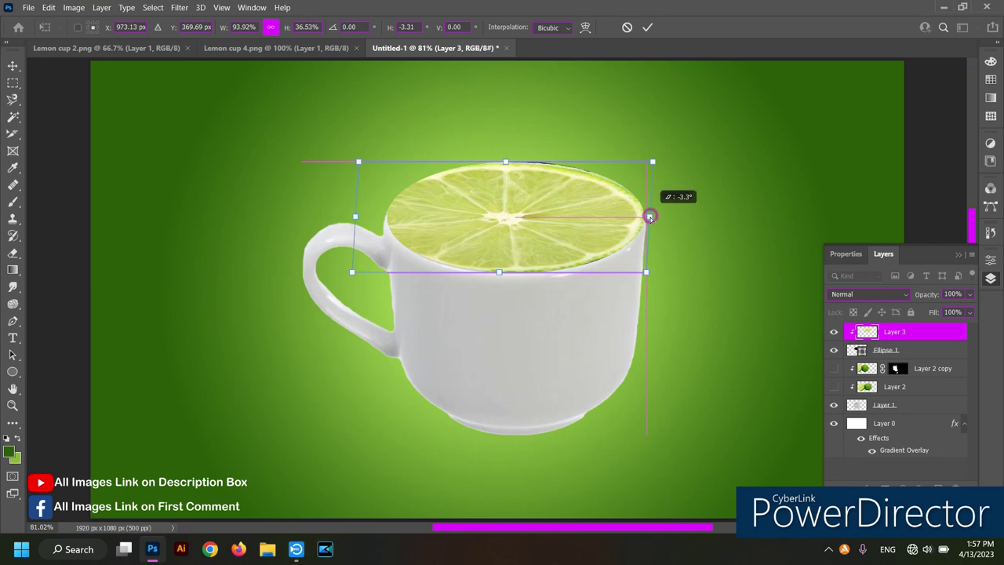
{"action": "left_click_drag", "start_coordinate": [356, 217], "coordinate": [384, 221]}
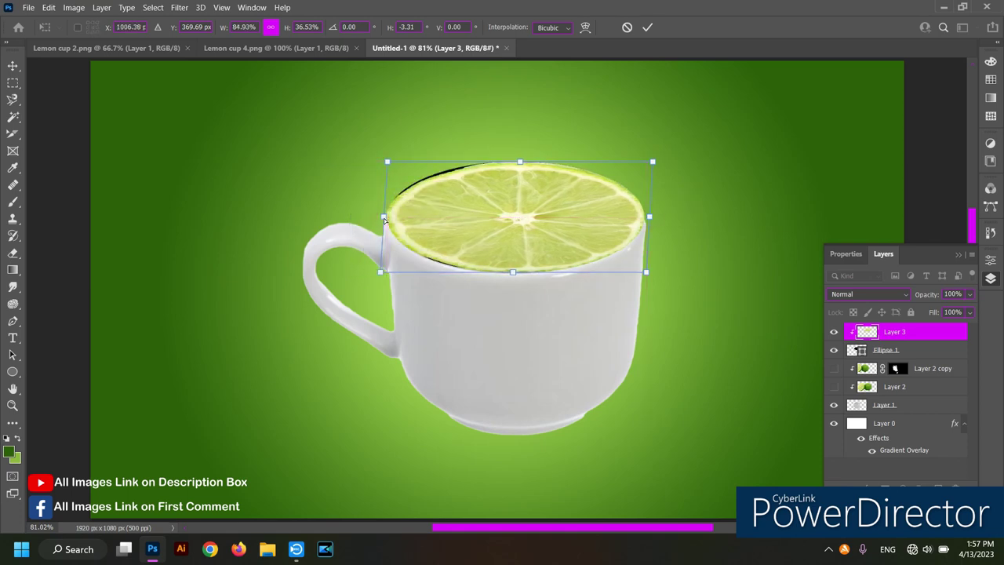
{"action": "right_click", "coordinate": [549, 197]}
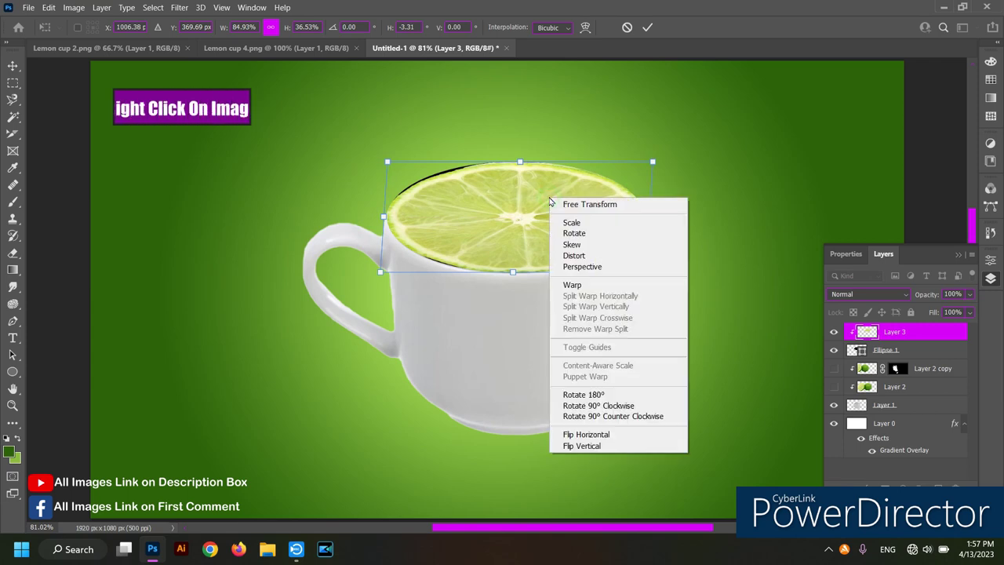
- Warp the lime slice's edges outward so it fills the gaps around the cup rim
{"action": "left_click", "coordinate": [572, 286]}
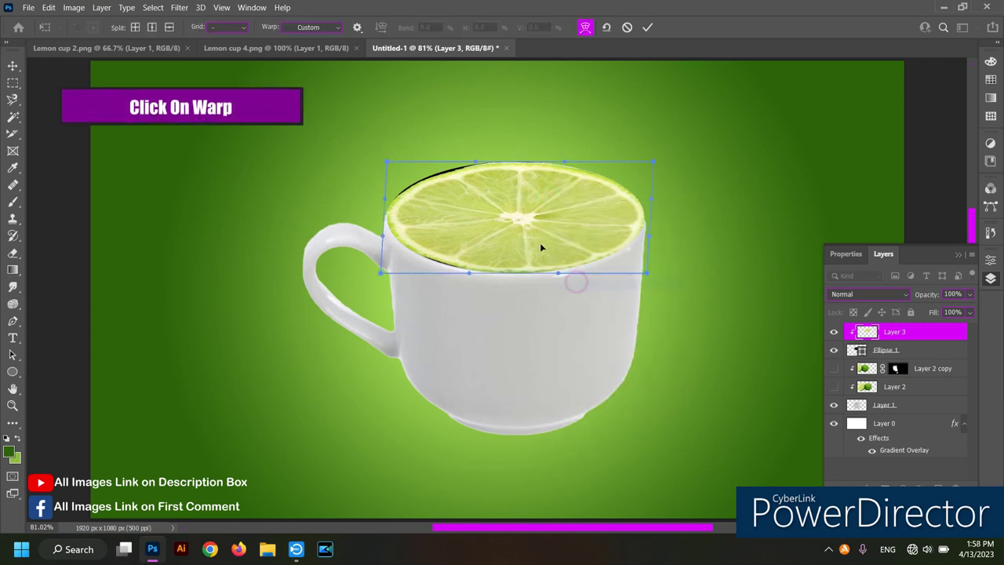
{"action": "left_click_drag", "start_coordinate": [441, 181], "coordinate": [437, 177]}
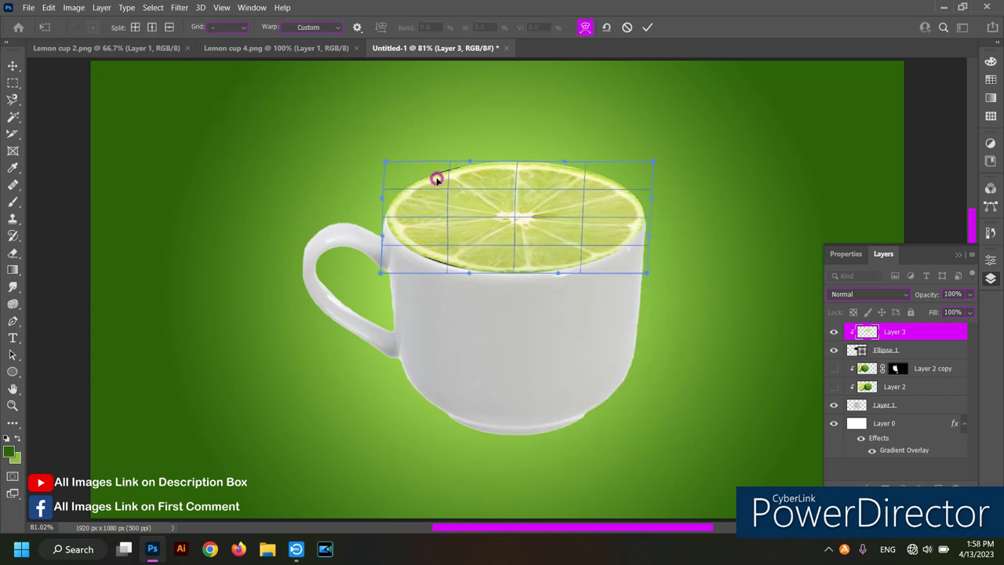
{"action": "left_click_drag", "start_coordinate": [450, 259], "coordinate": [451, 263]}
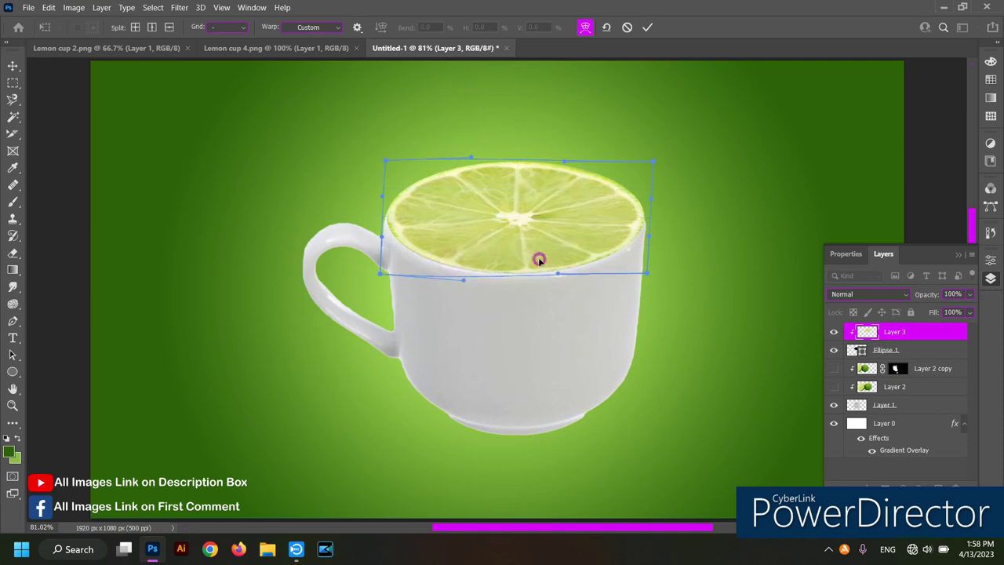
{"action": "left_click_drag", "start_coordinate": [539, 260], "coordinate": [539, 262]}
{"action": "left_click", "coordinate": [595, 255]}
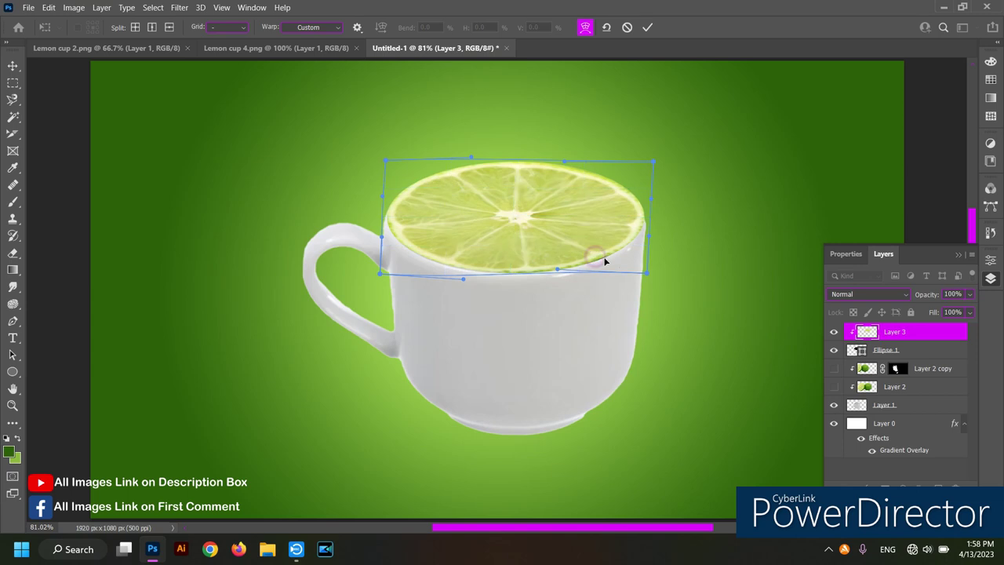
{"action": "mouse_move", "coordinate": [602, 255]}
{"action": "left_mouse_down"}
{"action": "mouse_move", "coordinate": [584, 244]}
{"action": "mouse_move", "coordinate": [593, 241]}
{"action": "left_mouse_up"}
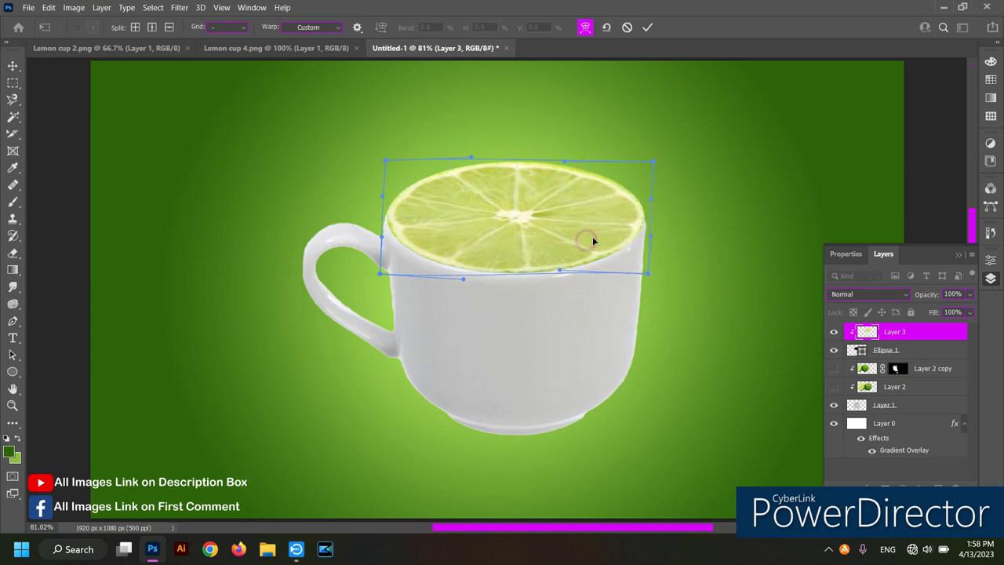
- Commit the warp and make the Layer 2 copy and Layer 2 lime textures visible again
{"action": "left_click", "coordinate": [647, 28]}
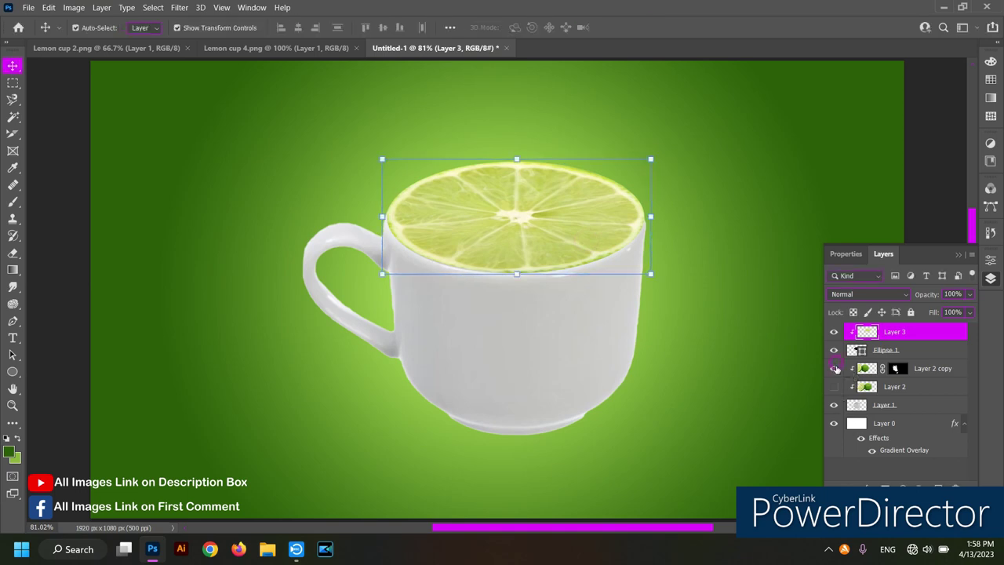
{"action": "left_click", "coordinate": [834, 369]}
{"action": "left_click", "coordinate": [834, 387]}
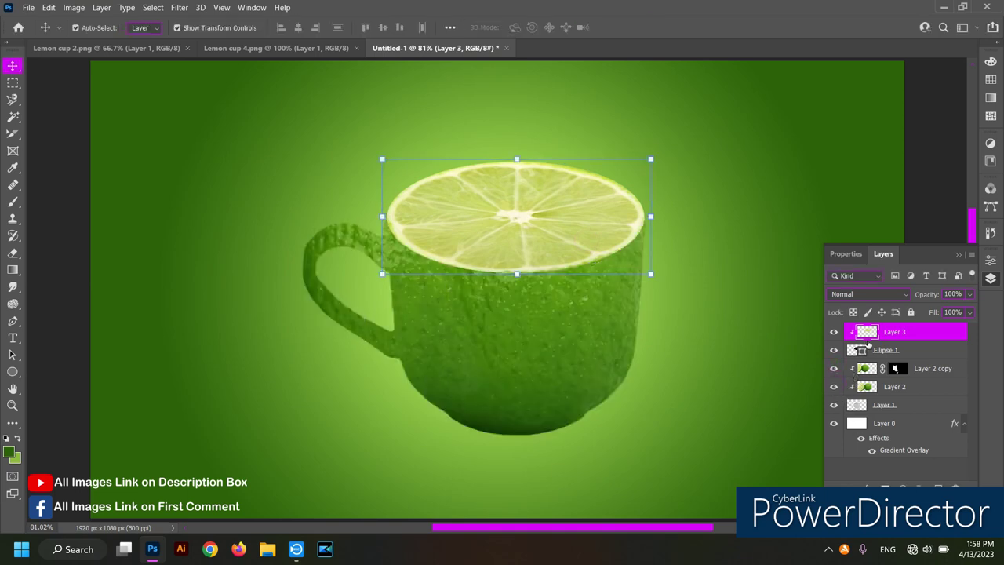
- Select Layer 3 down through Layer 1 and merge them into one Layer 3 with Ctrl+E
{"action": "left_click_drag", "start_coordinate": [903, 245], "coordinate": [903, 201]}
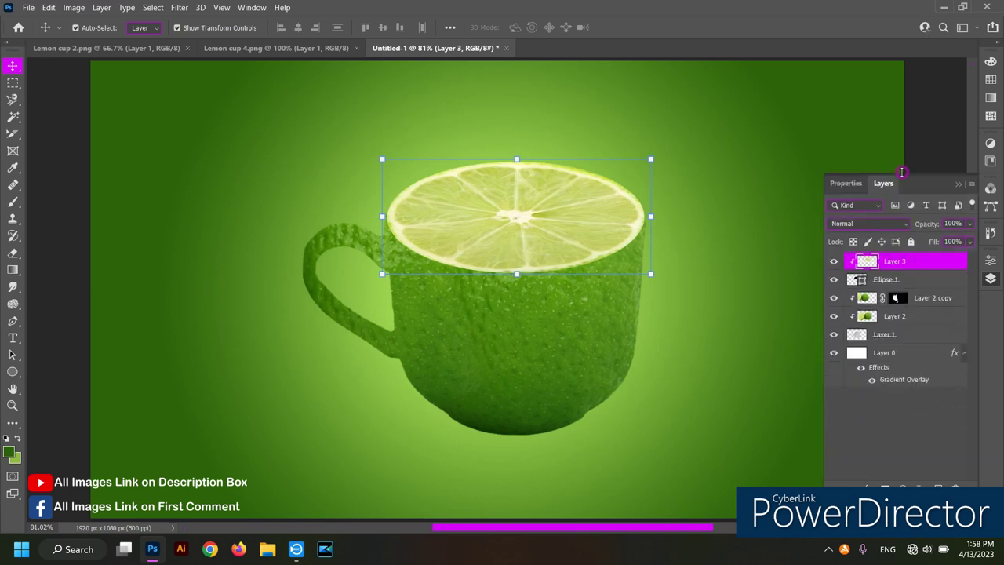
{"action": "left_click", "coordinate": [891, 442]}
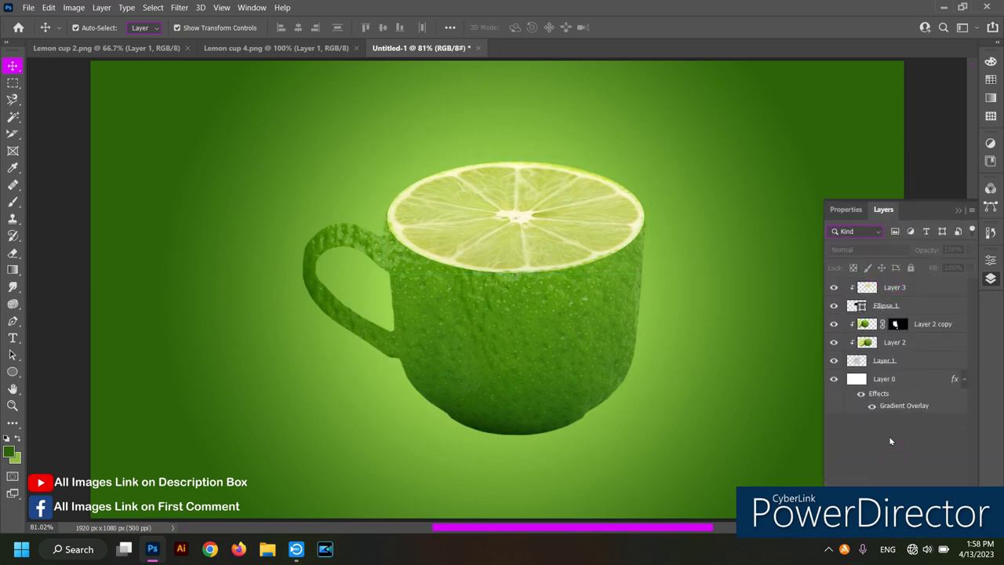
{"action": "left_click", "coordinate": [907, 288]}
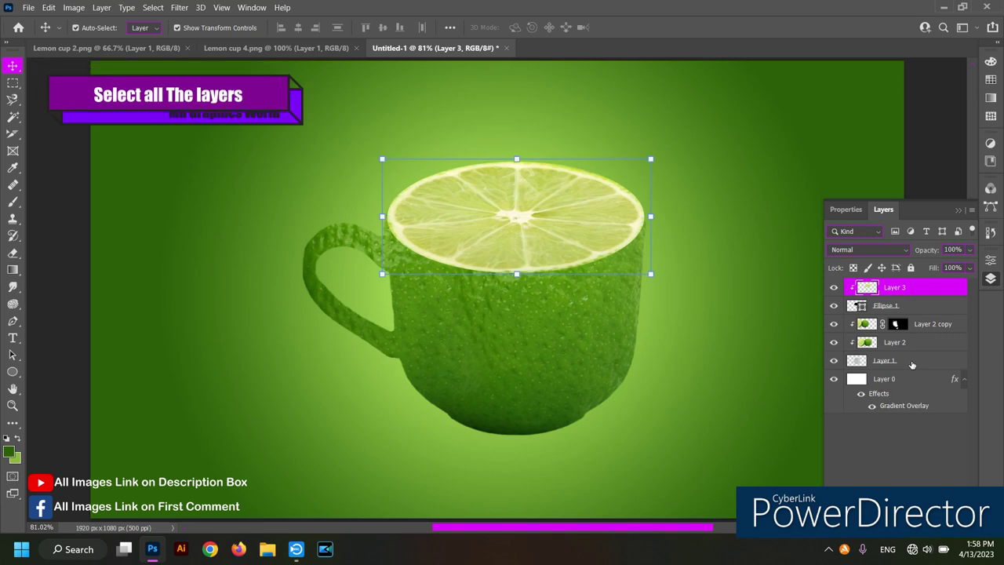
{"action": "left_click", "coordinate": [915, 362], "text": "shift"}
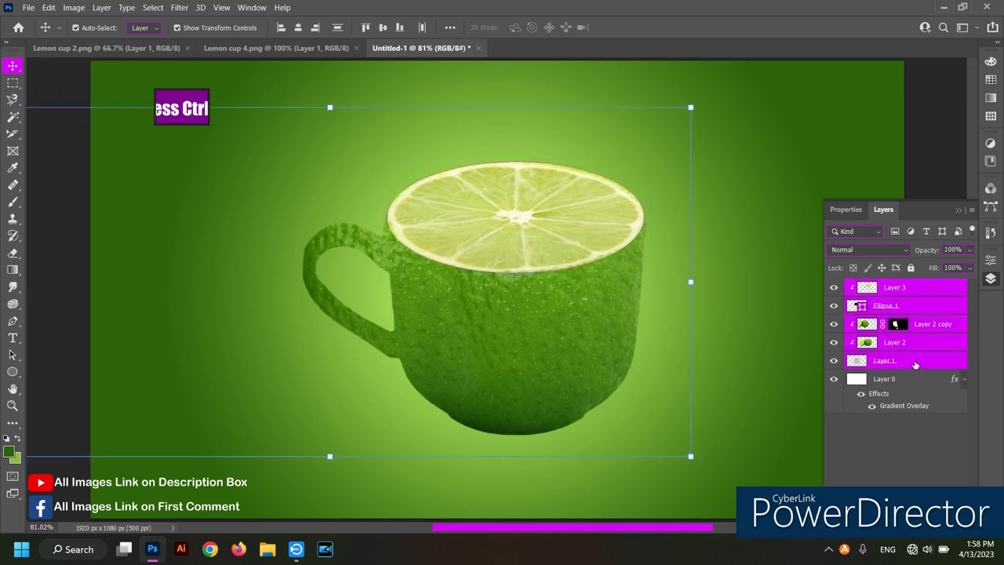
{"action": "key", "text": "ctrl+e"}
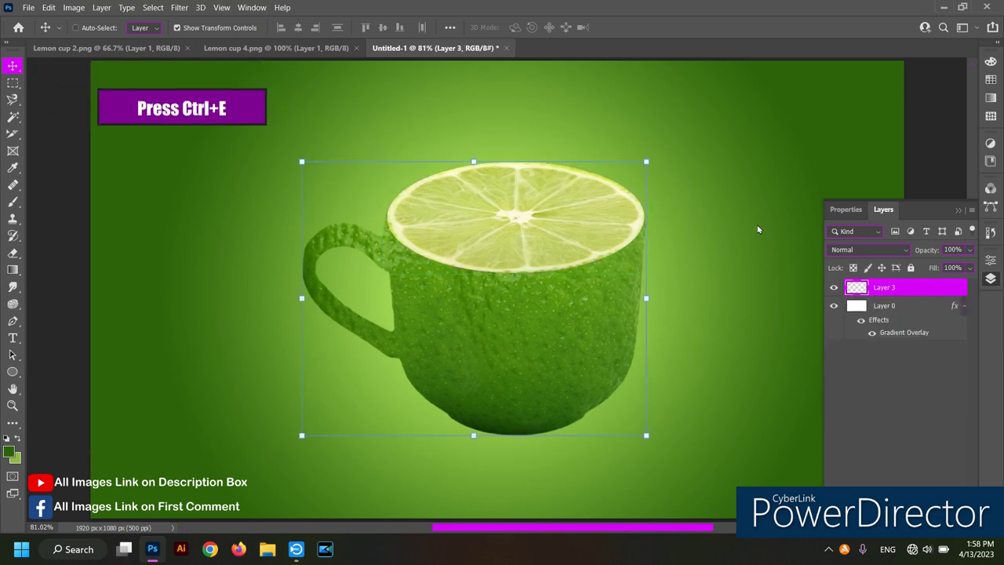
{"action": "left_click", "coordinate": [899, 285], "text": "ctrl"}
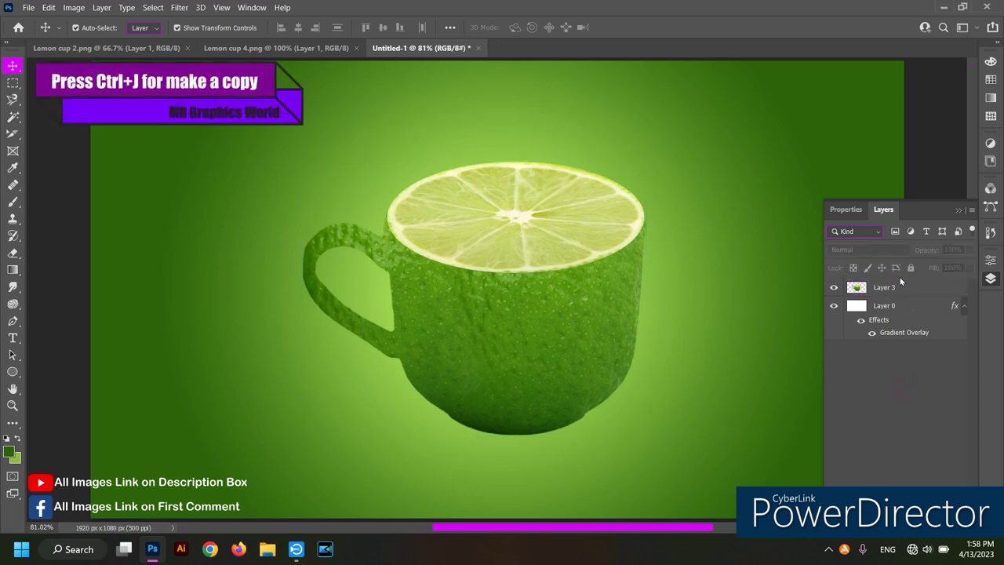
- Duplicate the merged Layer 3 and flip the copy vertically
{"action": "left_click", "coordinate": [906, 290]}
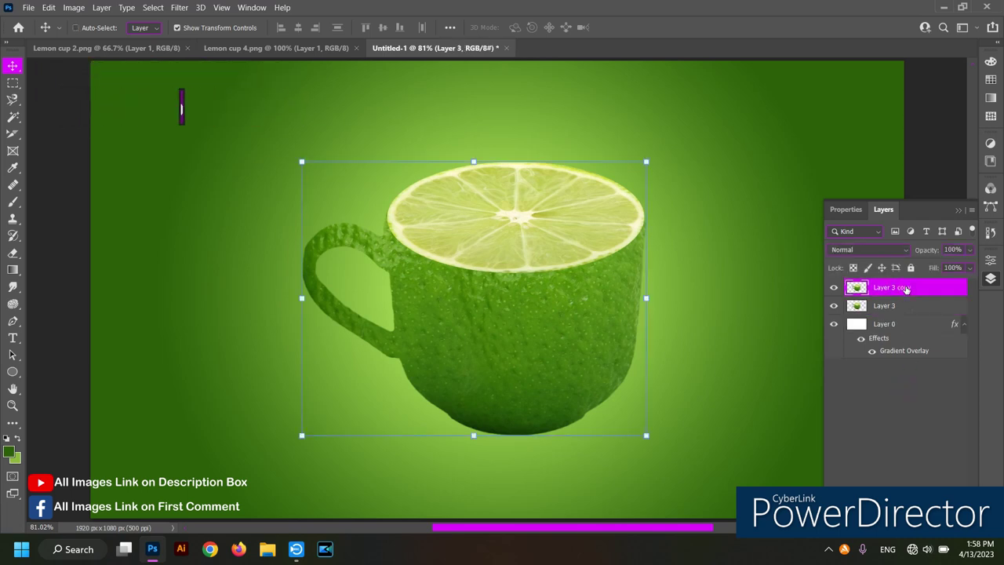
{"action": "key", "text": "ctrl+j"}
{"action": "left_click", "coordinate": [988, 264]}
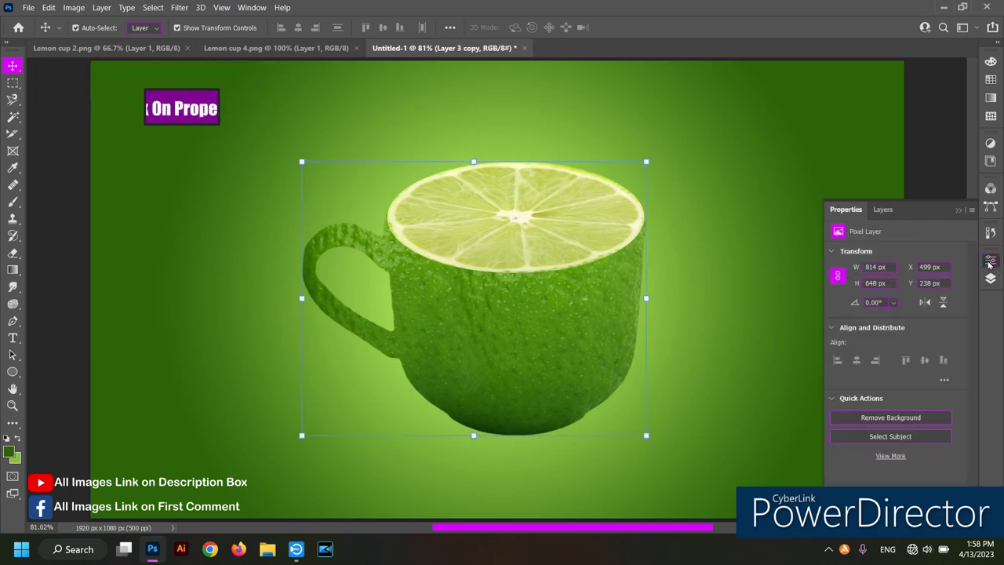
{"action": "left_click", "coordinate": [942, 302]}
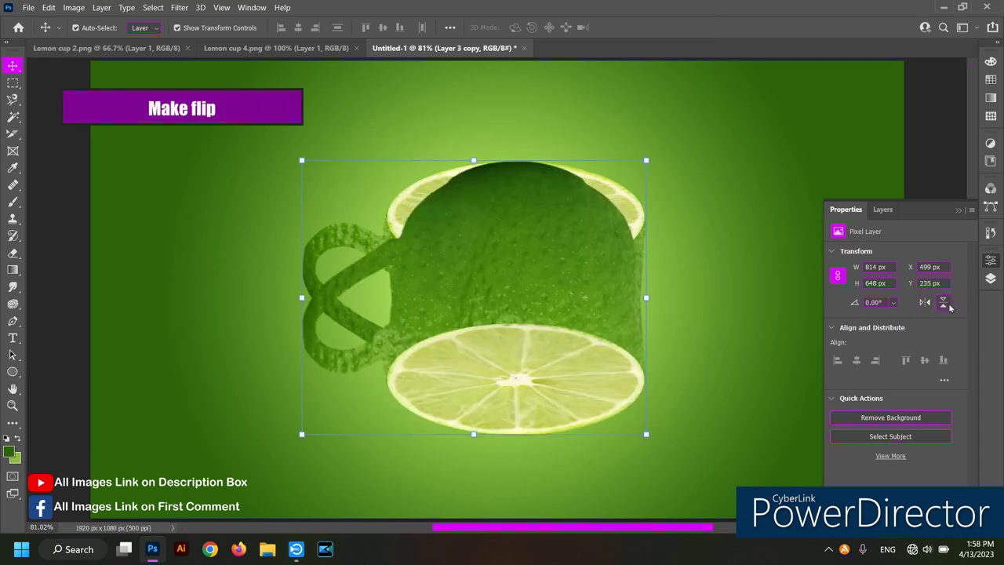
{"action": "left_click", "coordinate": [959, 211]}
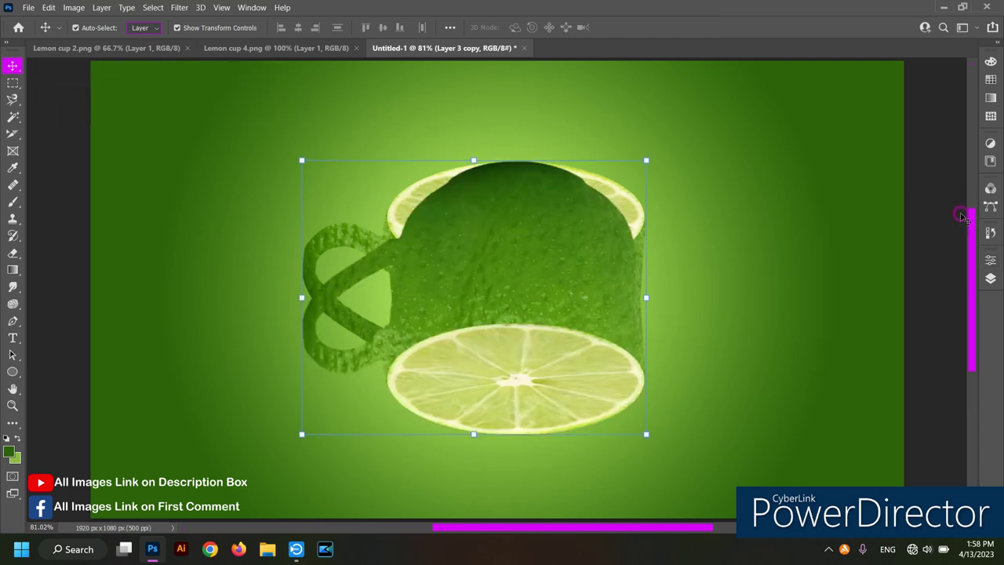
- Move the flipped copy below the cup and lower its opacity to 29%
{"action": "mouse_move", "coordinate": [515, 270]}
{"action": "left_mouse_down"}
{"action": "mouse_move", "coordinate": [526, 436]}
{"action": "mouse_move", "coordinate": [519, 532]}
{"action": "mouse_move", "coordinate": [518, 499]}
{"action": "left_mouse_up"}
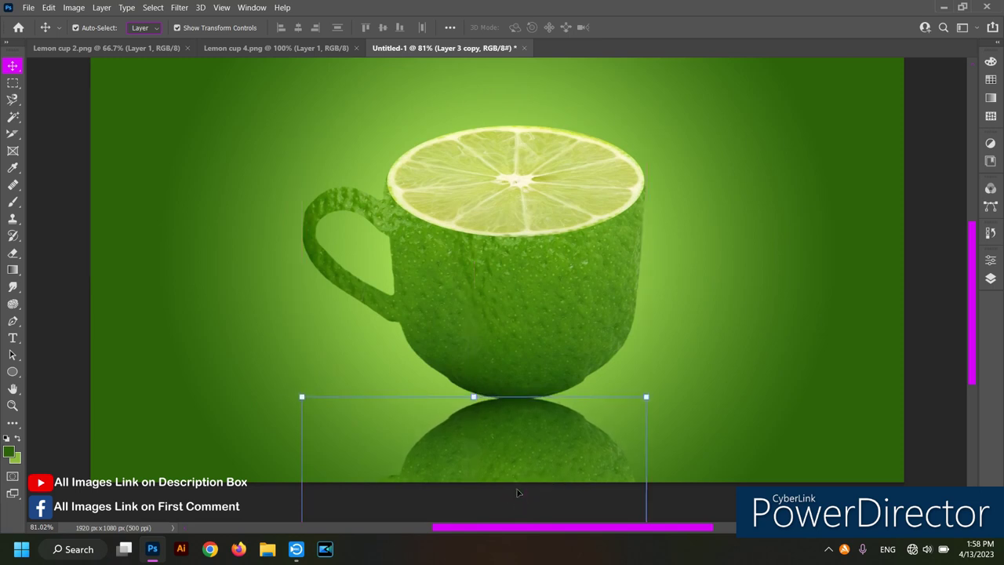
{"action": "left_click", "coordinate": [991, 279]}
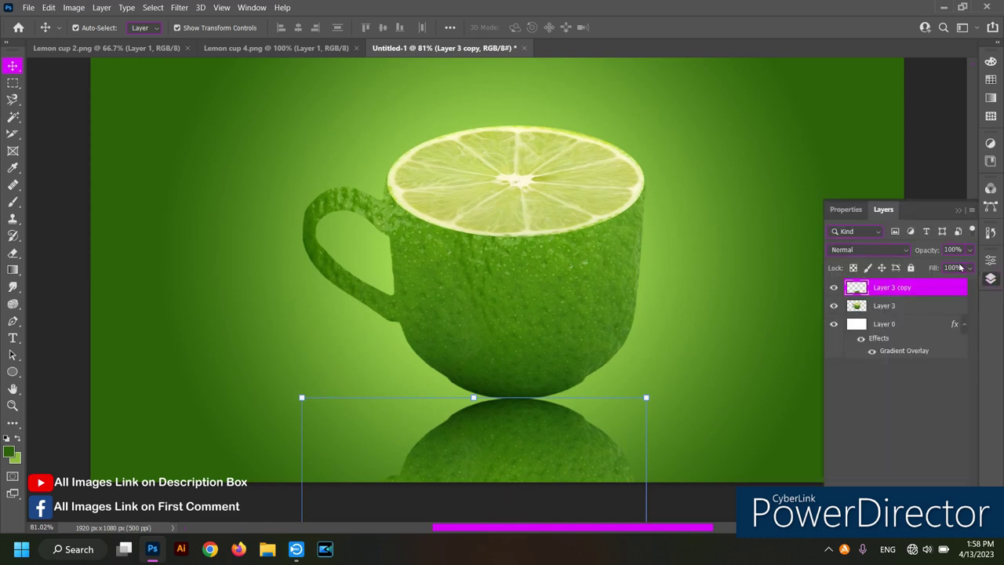
{"action": "mouse_move", "coordinate": [969, 251]}
{"action": "left_mouse_down"}
{"action": "mouse_move", "coordinate": [968, 271]}
{"action": "mouse_move", "coordinate": [933, 267]}
{"action": "left_mouse_up"}
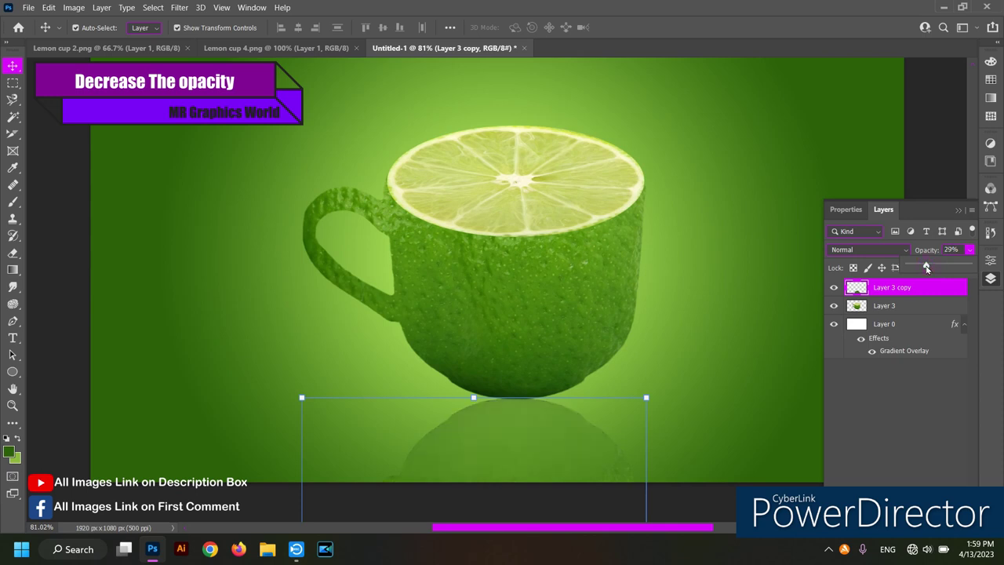
- Add a layer mask to the Layer 3 copy reflection and switch to the Brush tool to fade it
{"action": "left_click", "coordinate": [915, 442]}
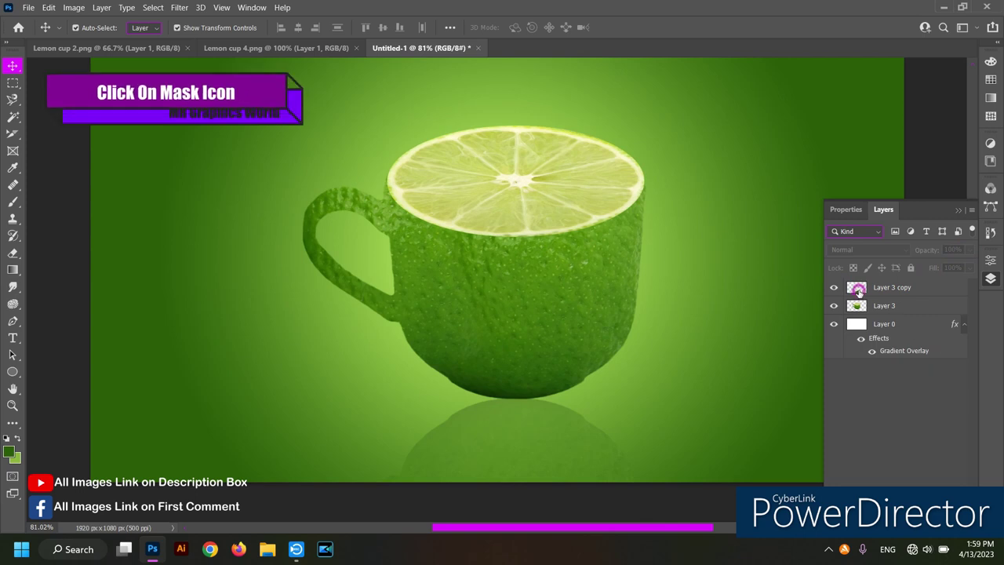
{"action": "left_click", "coordinate": [858, 289]}
{"action": "left_click", "coordinate": [881, 495]}
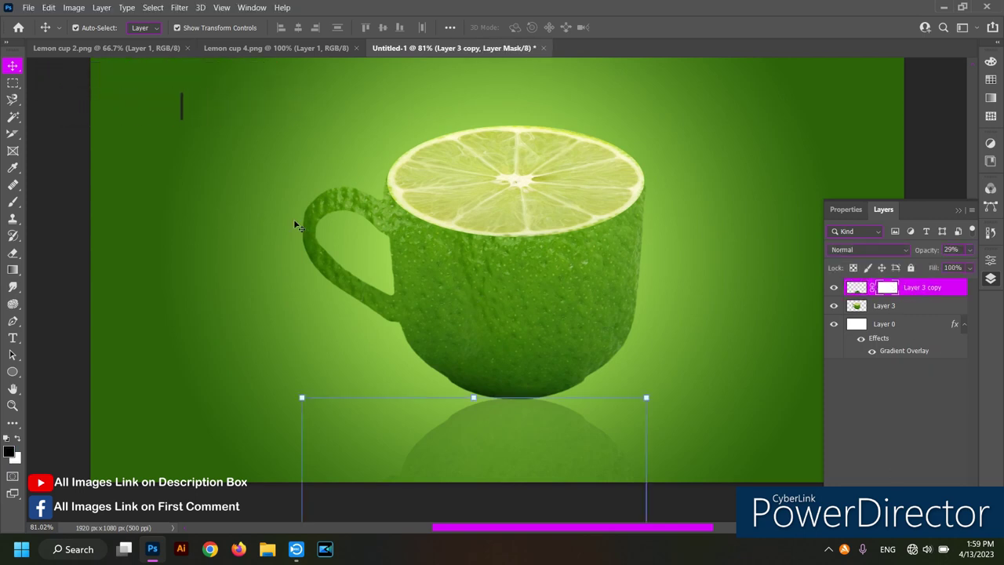
{"action": "left_click", "coordinate": [13, 202]}
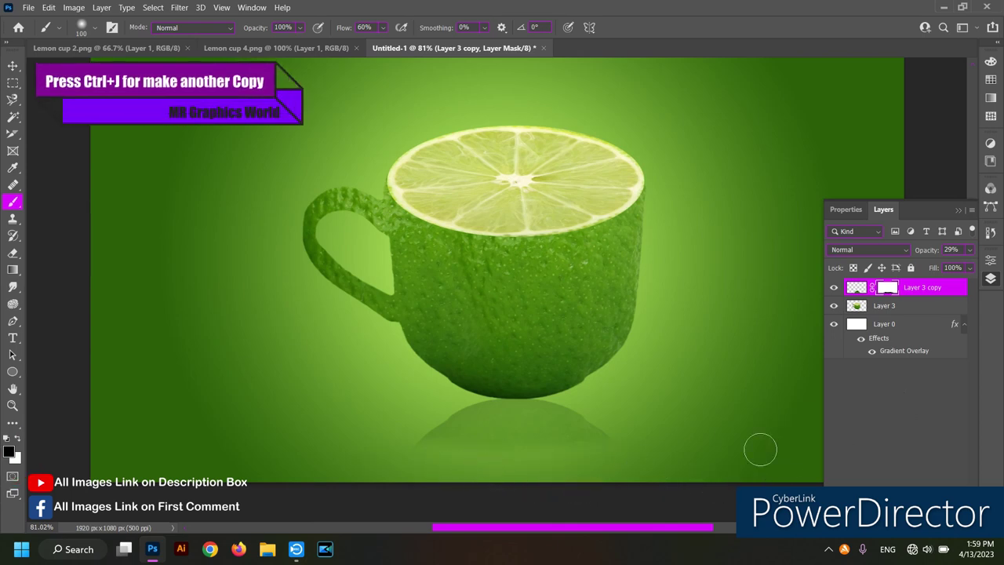
{"action": "left_click", "coordinate": [855, 305]}
- Duplicate Layer 3 as Layer 3 copy 2, give it a black Color Overlay, and place it beneath the cup
{"action": "key", "text": "ctrl+j"}
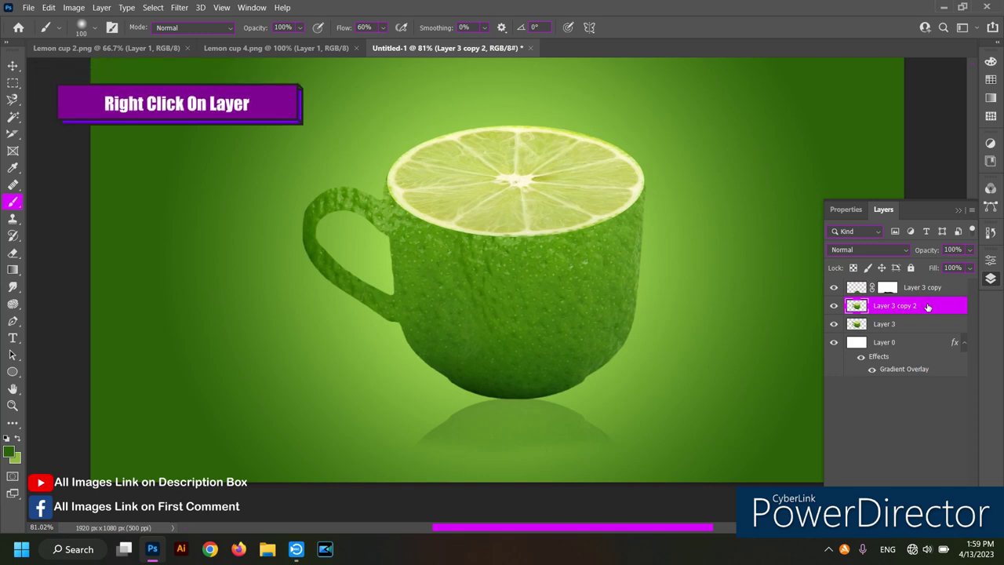
{"action": "double_click", "coordinate": [928, 306]}
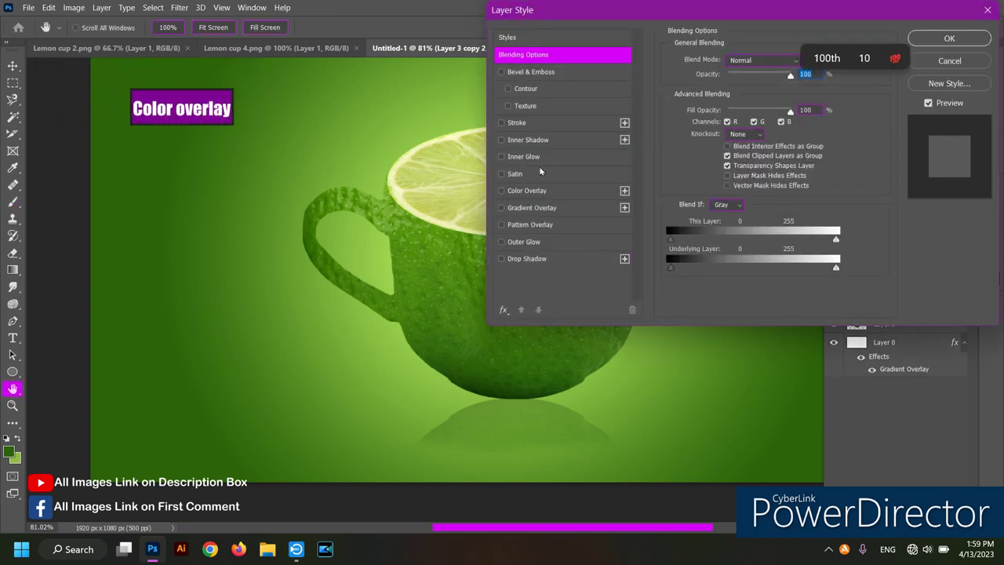
{"action": "left_click", "coordinate": [501, 190]}
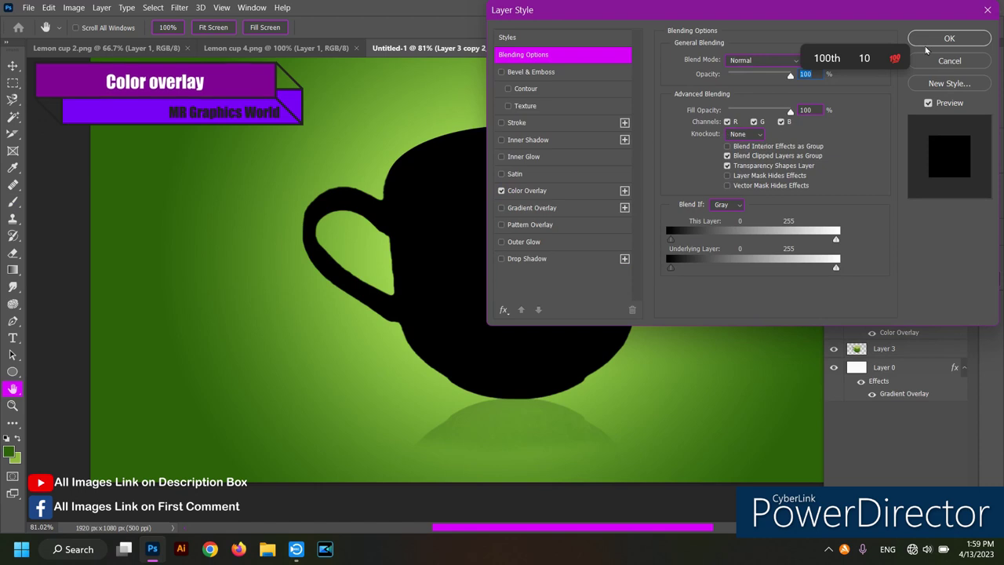
{"action": "left_click", "coordinate": [570, 193]}
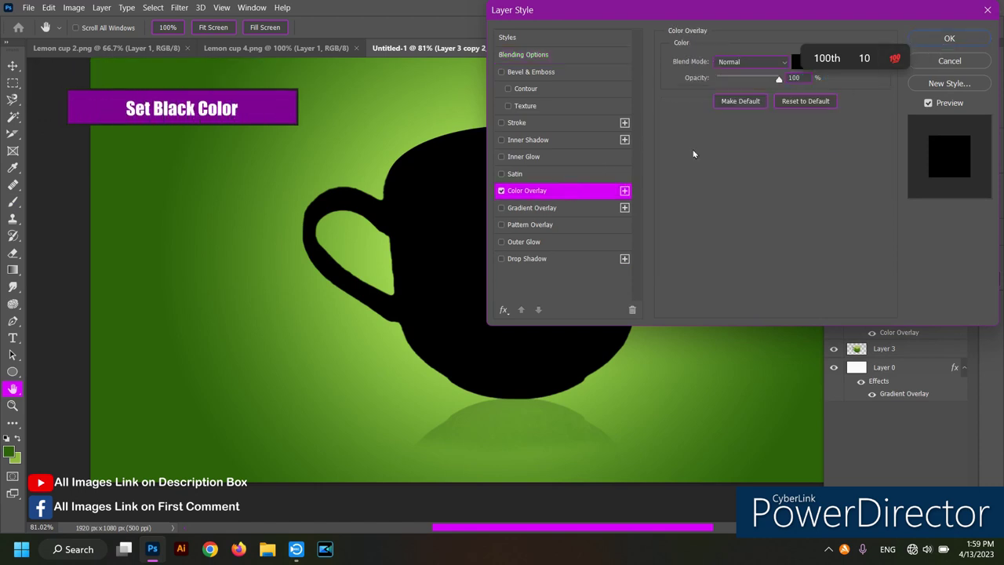
{"action": "left_click", "coordinate": [802, 61]}
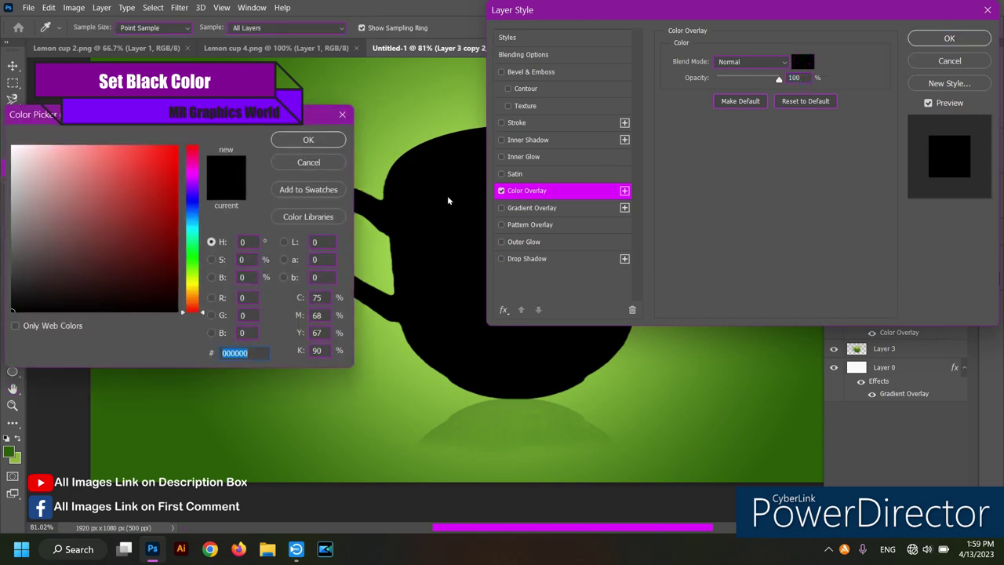
{"action": "left_click", "coordinate": [303, 143]}
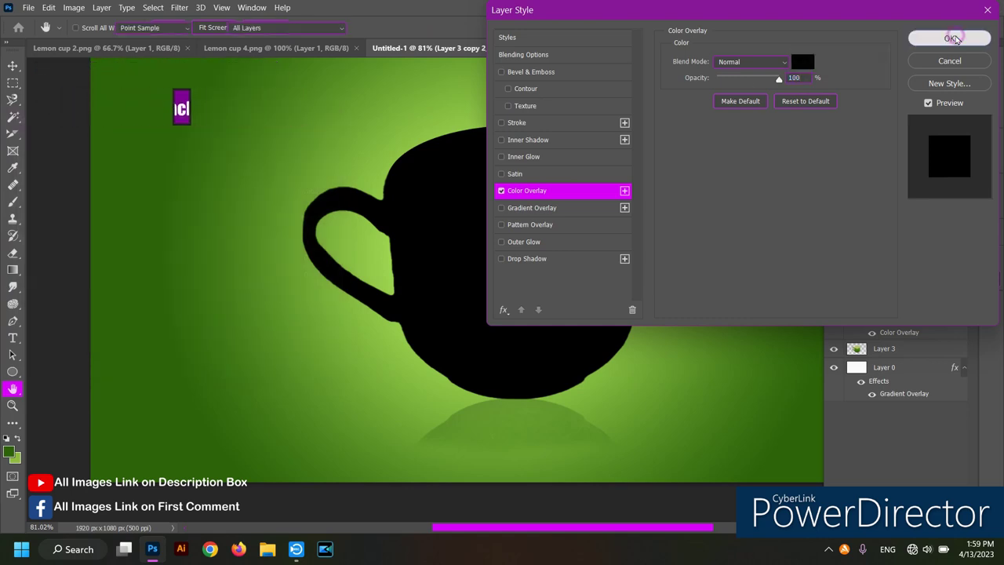
{"action": "left_click", "coordinate": [952, 39]}
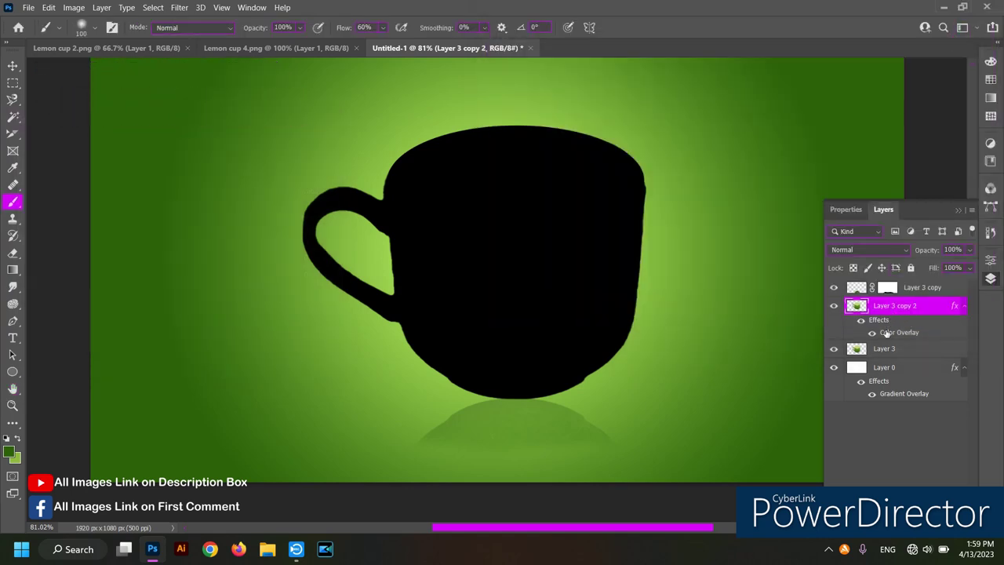
{"action": "left_click_drag", "start_coordinate": [916, 309], "coordinate": [919, 362]}
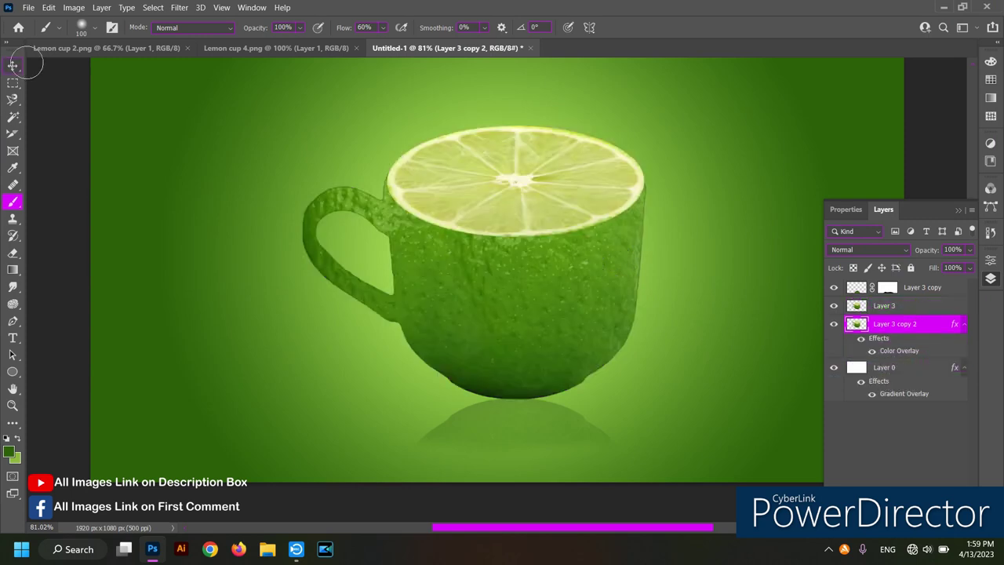
- Distort the black copy with Free Transform, slanting it up and left behind the cup
{"action": "left_click", "coordinate": [13, 64]}
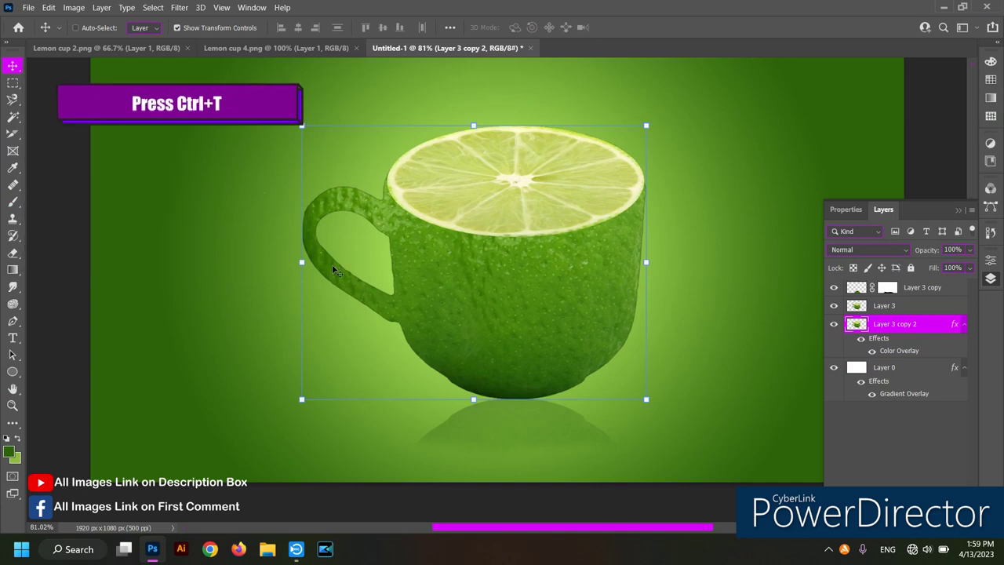
{"action": "key", "text": "ctrl+t"}
{"action": "right_click", "coordinate": [505, 224]}
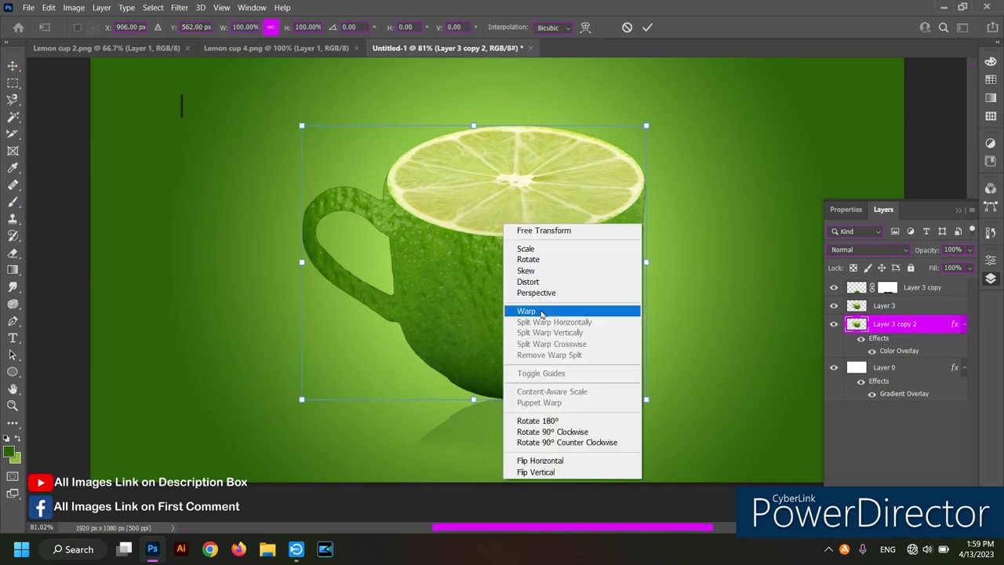
{"action": "left_click", "coordinate": [538, 281]}
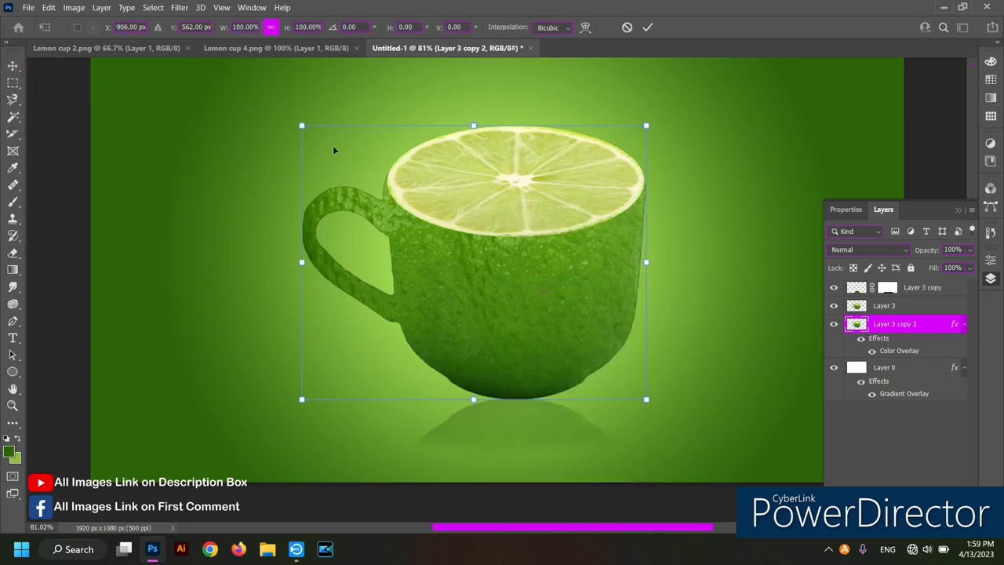
{"action": "left_click_drag", "start_coordinate": [304, 129], "coordinate": [187, 205]}
{"action": "left_click_drag", "start_coordinate": [645, 126], "coordinate": [495, 148]}
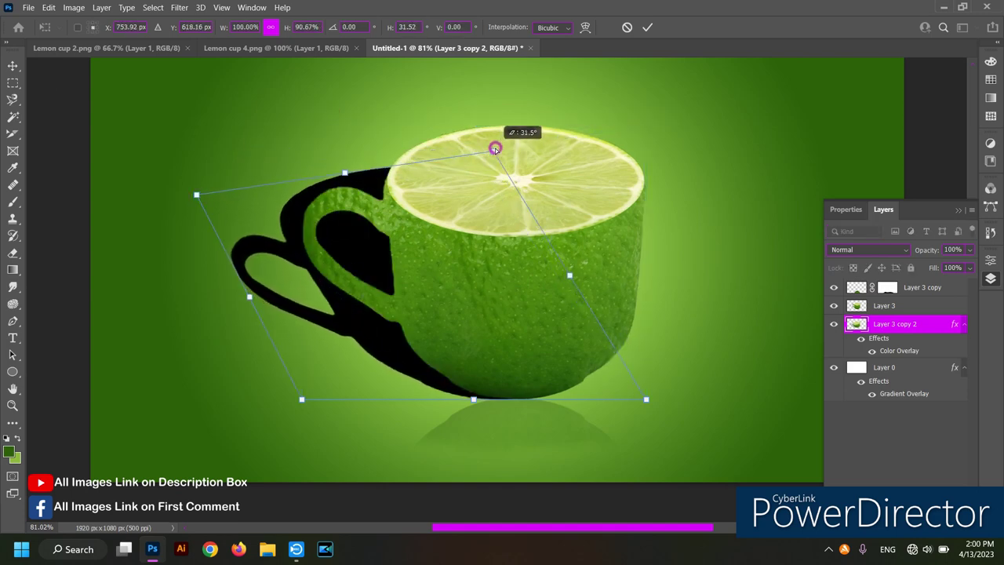
{"action": "left_click_drag", "start_coordinate": [196, 194], "coordinate": [221, 205]}
{"action": "left_click_drag", "start_coordinate": [495, 149], "coordinate": [494, 167]}
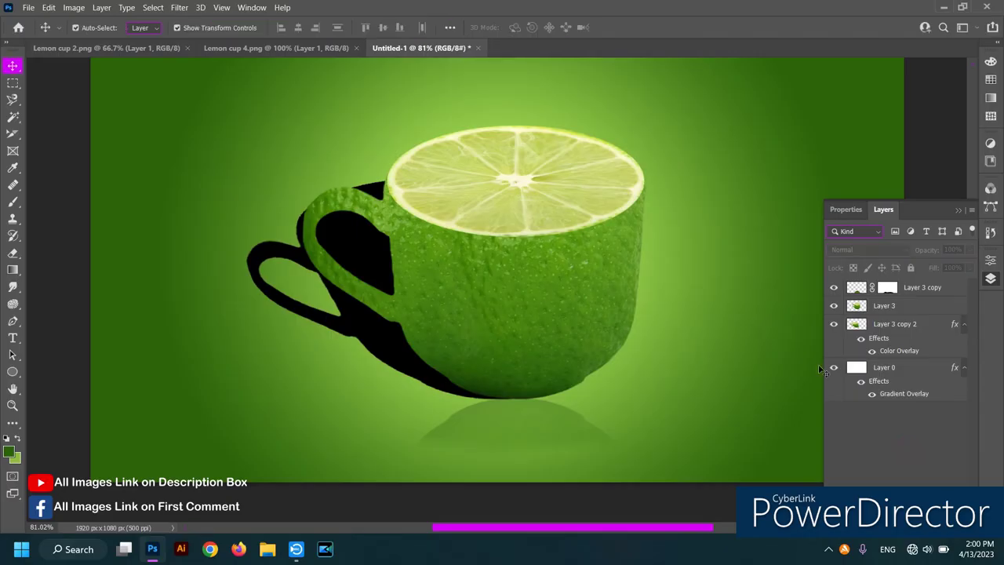
{"action": "left_click", "coordinate": [900, 329]}
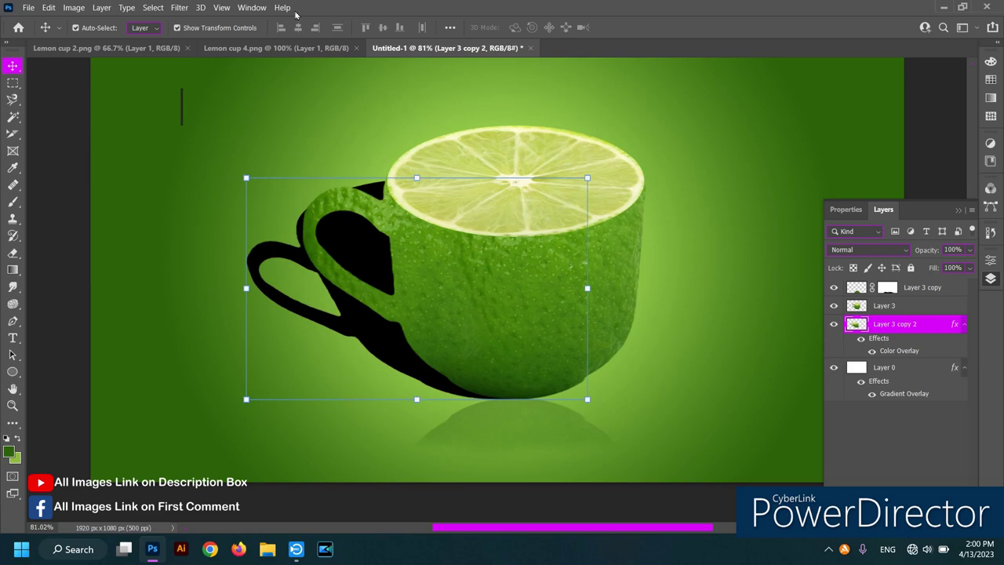
- Apply a Gaussian Blur to the Layer 3 copy 2 shadow
{"action": "left_click", "coordinate": [179, 8]}
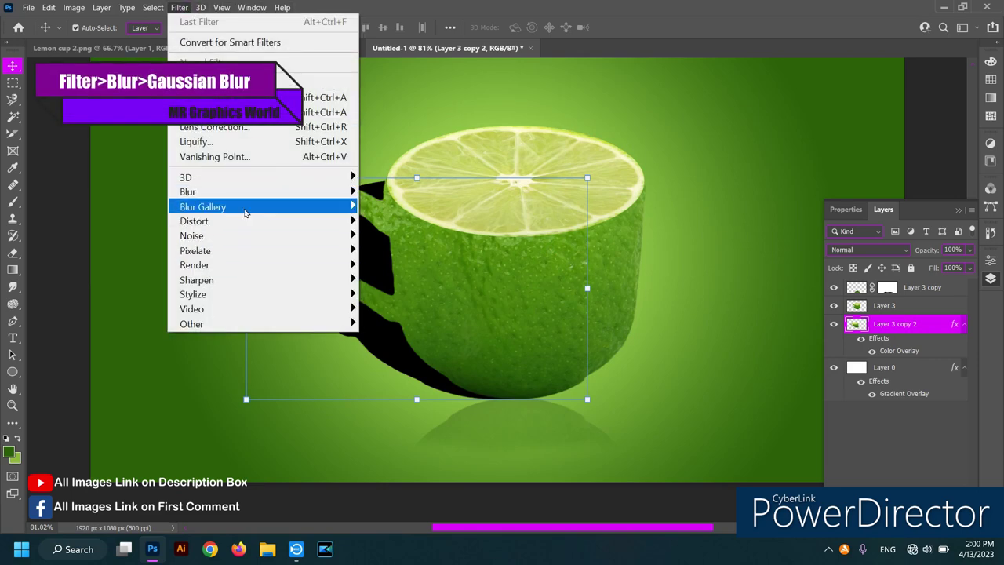
{"action": "mouse_move", "coordinate": [187, 191]}
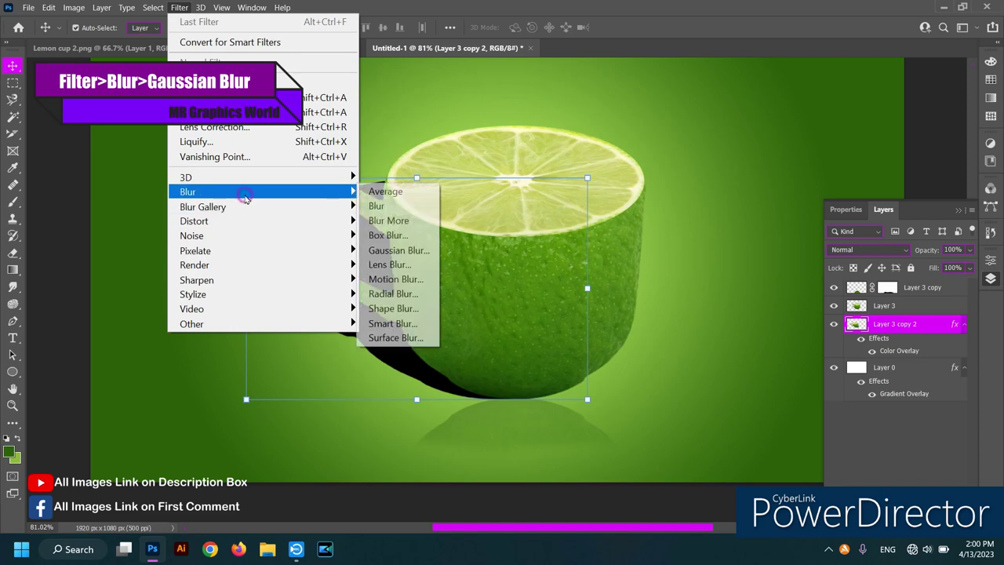
{"action": "left_click", "coordinate": [395, 250]}
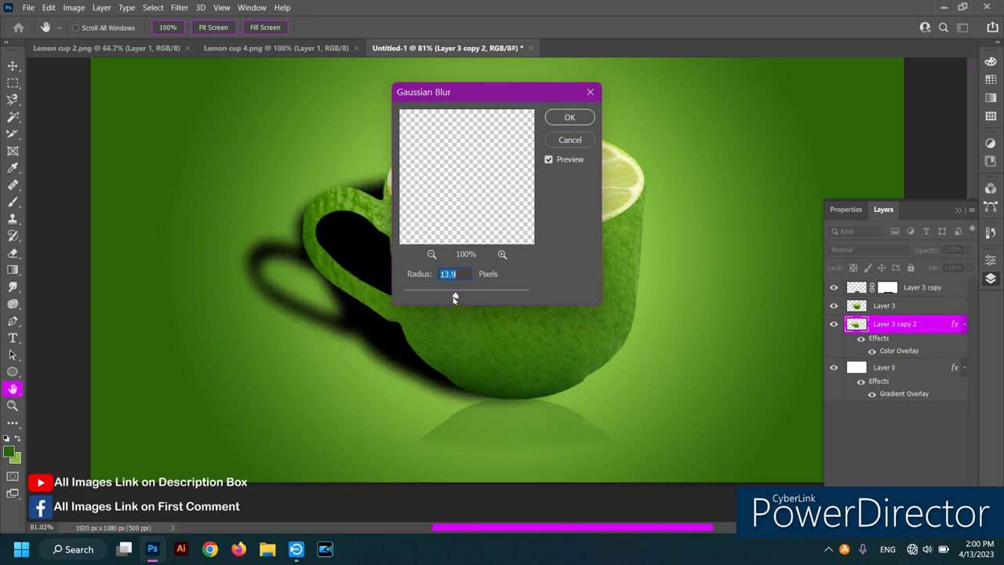
{"action": "left_click", "coordinate": [569, 117]}
{"action": "key", "text": "v"}
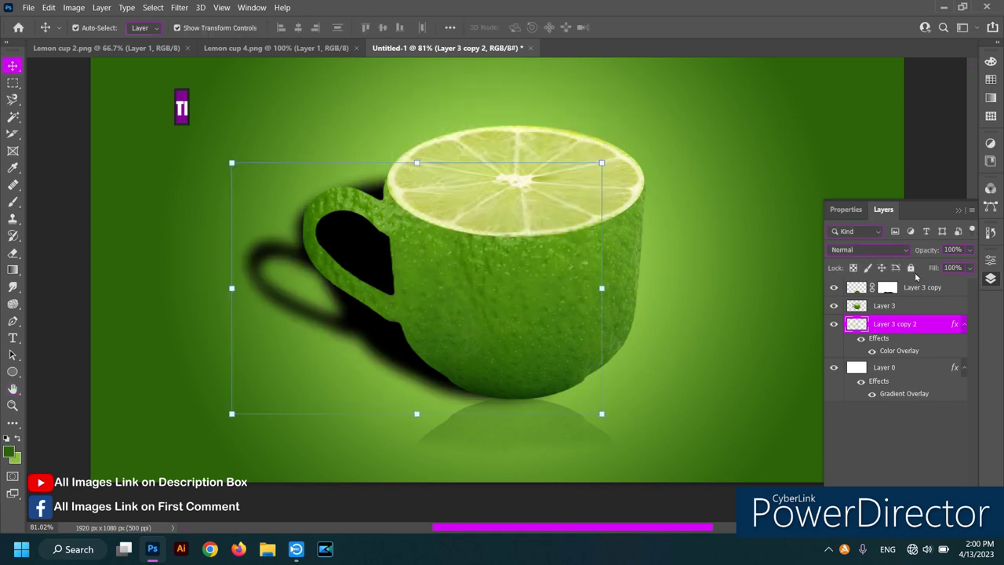
- Lower the shadow layer's opacity to 34%
{"action": "left_click", "coordinate": [971, 250]}
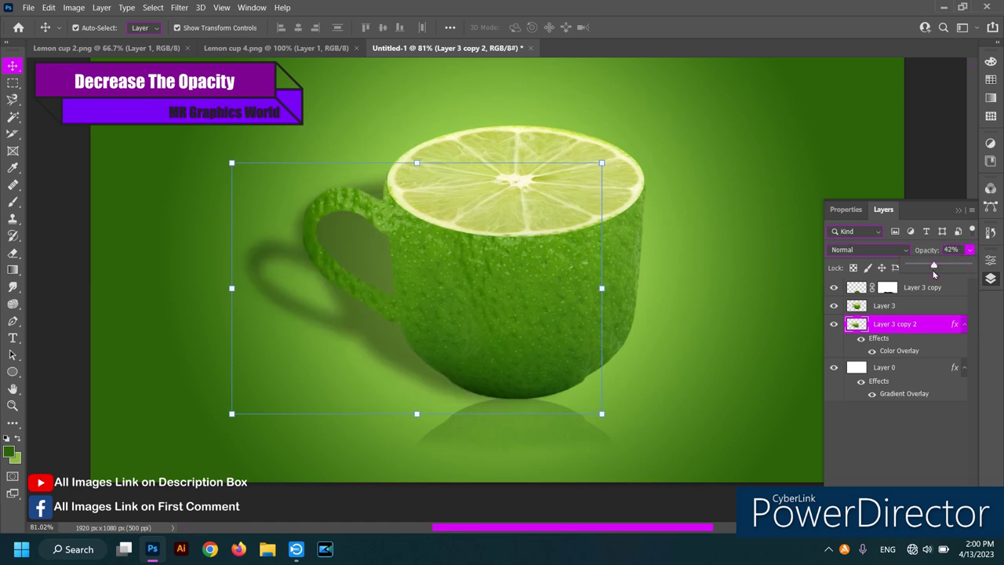
{"action": "left_click_drag", "start_coordinate": [944, 279], "coordinate": [944, 280]}
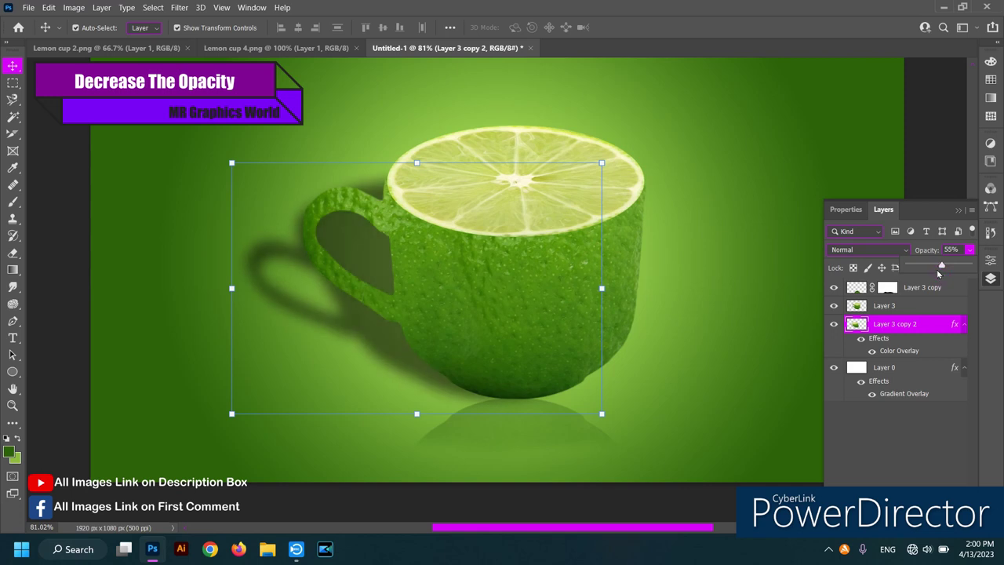
{"action": "left_click_drag", "start_coordinate": [930, 267], "coordinate": [927, 267]}
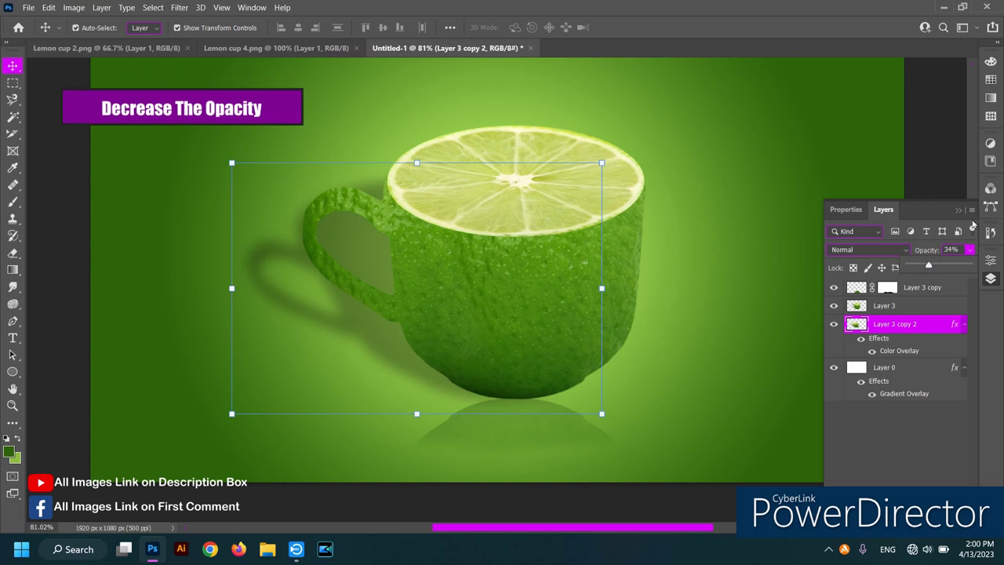
{"action": "left_click", "coordinate": [894, 434]}
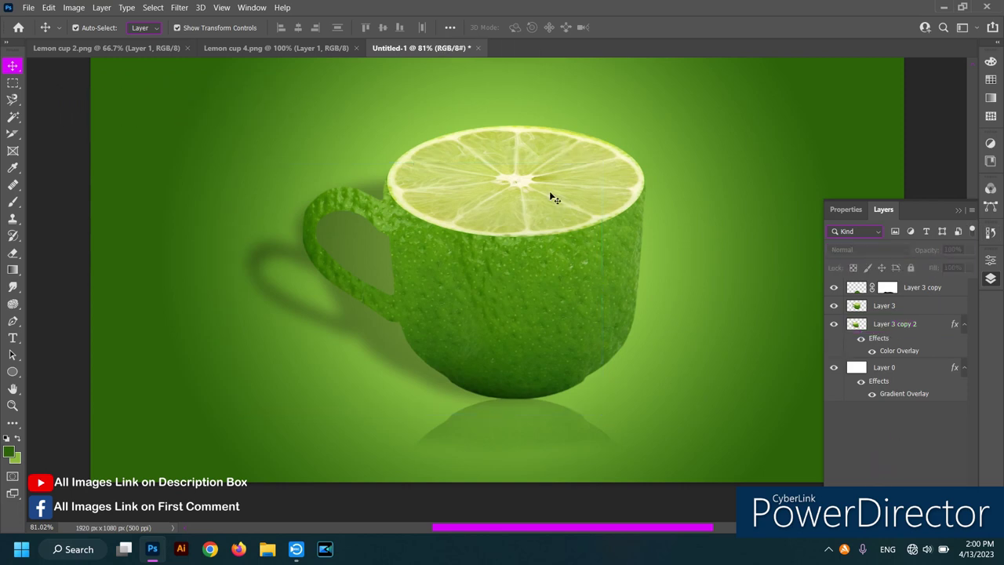
- Drag the lime wedge from Lemon cup 4.png into the Untitled-1 composition
{"action": "left_click", "coordinate": [309, 48]}
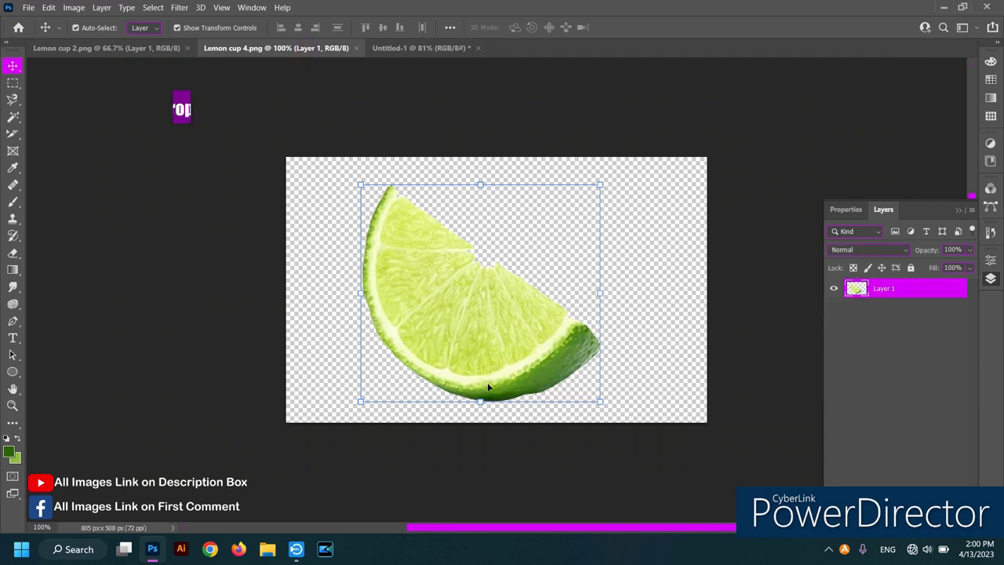
{"action": "left_click_drag", "start_coordinate": [487, 388], "coordinate": [405, 57]}
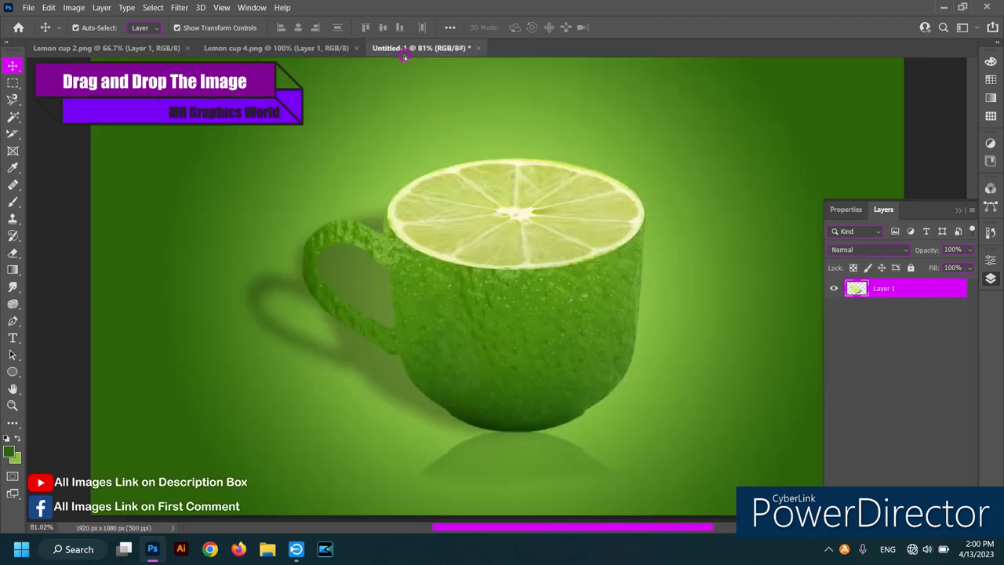
{"action": "left_click_drag", "start_coordinate": [405, 57], "coordinate": [637, 387]}
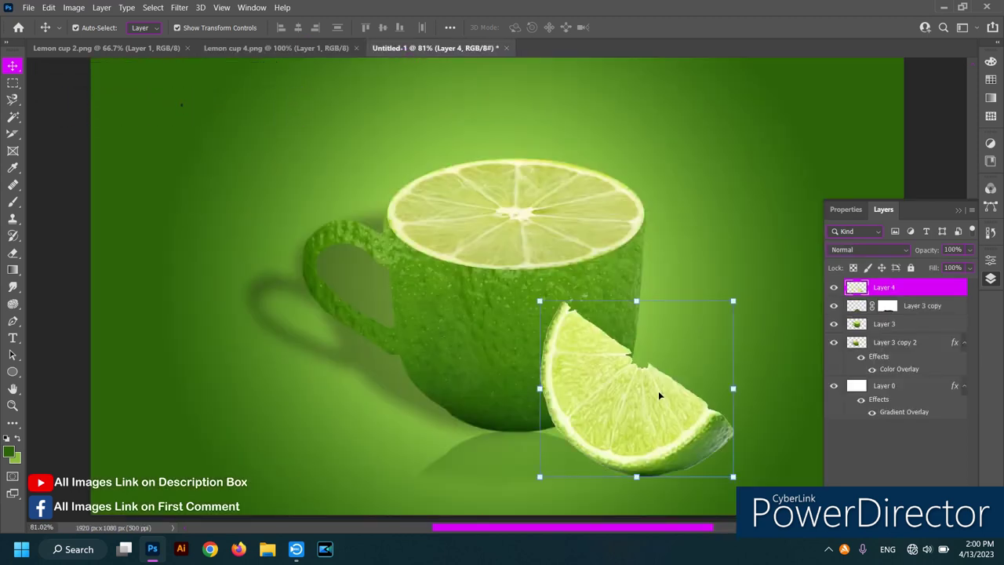
- Scale the wedge to 67.35% beside the cup's lower right and duplicate it as Layer 4 copy
{"action": "left_click_drag", "start_coordinate": [559, 320], "coordinate": [594, 352]}
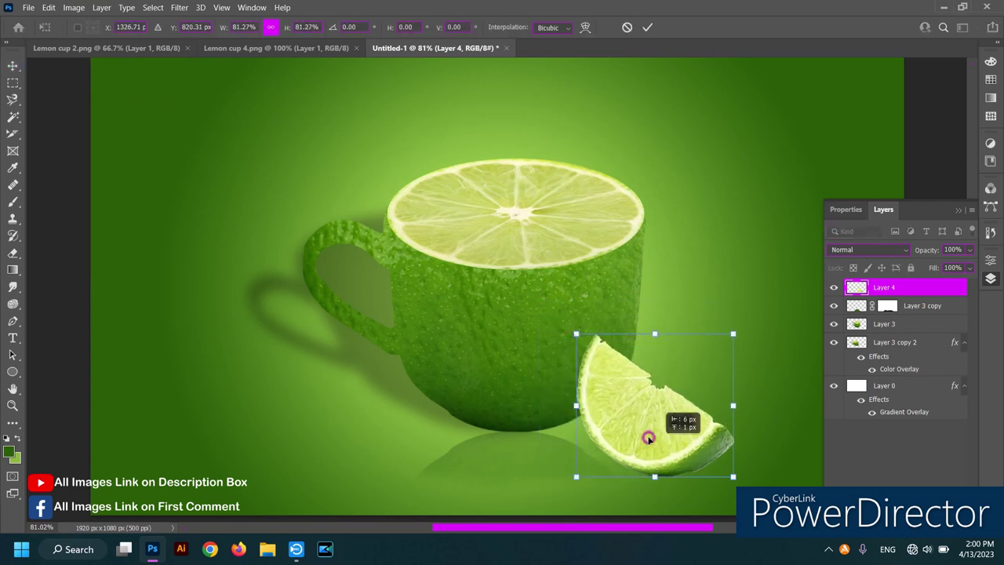
{"action": "left_click_drag", "start_coordinate": [658, 444], "coordinate": [650, 436]}
{"action": "left_click_drag", "start_coordinate": [577, 333], "coordinate": [574, 333]}
{"action": "left_click_drag", "start_coordinate": [650, 419], "coordinate": [641, 416]}
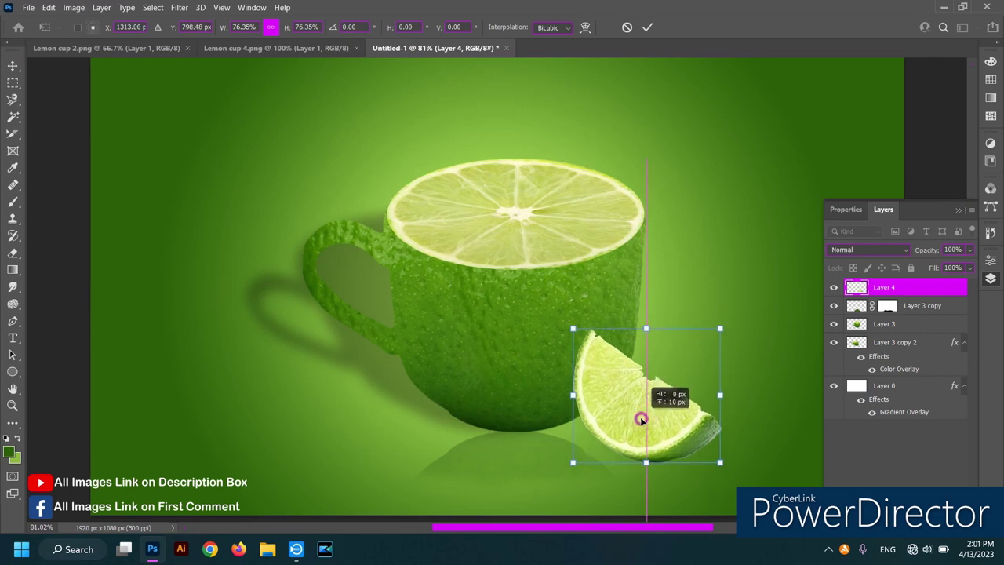
{"action": "left_click_drag", "start_coordinate": [575, 329], "coordinate": [607, 358]}
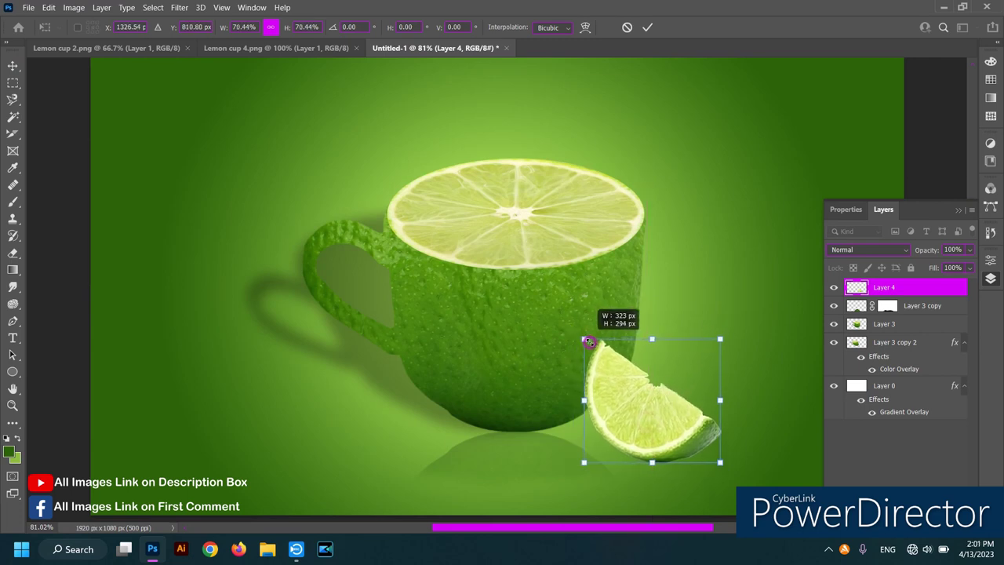
{"action": "left_click_drag", "start_coordinate": [660, 433], "coordinate": [651, 429]}
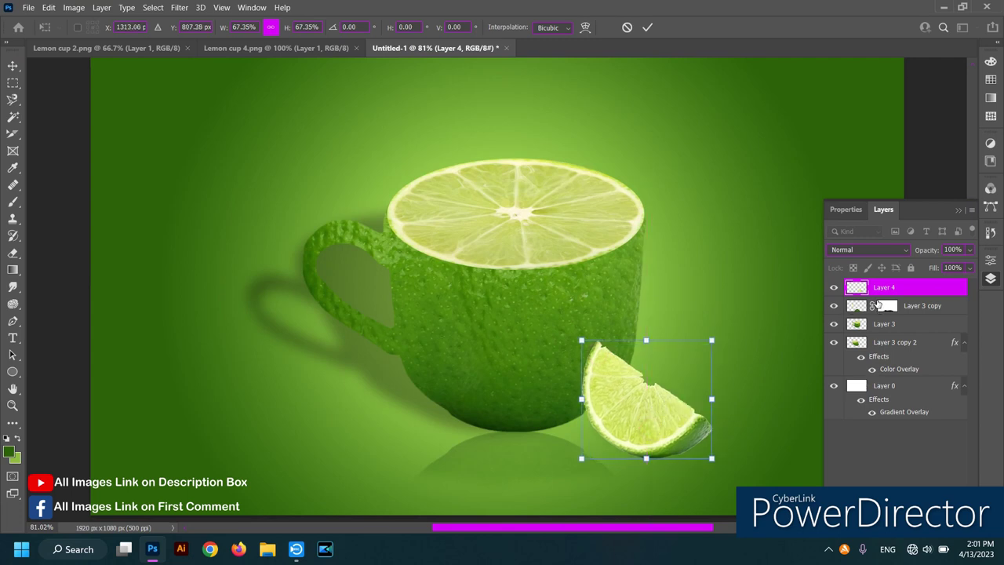
{"action": "left_click", "coordinate": [645, 30]}
{"action": "key", "text": "ctrl+j"}
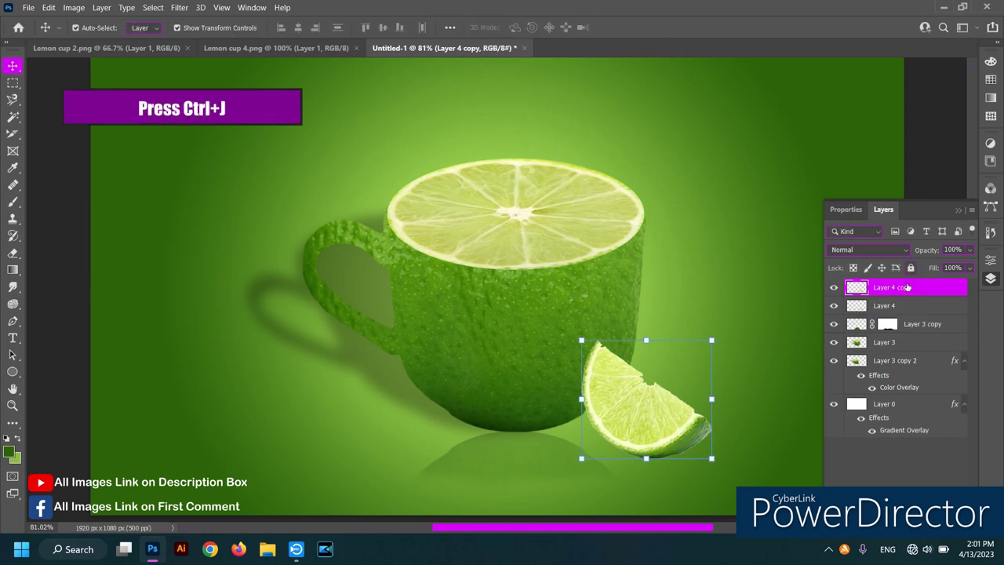
- Give Layer 4 copy a black Color Overlay, move it beneath Layer 4, and nudge it left
{"action": "right_click", "coordinate": [906, 291]}
{"action": "left_click", "coordinate": [753, 10]}
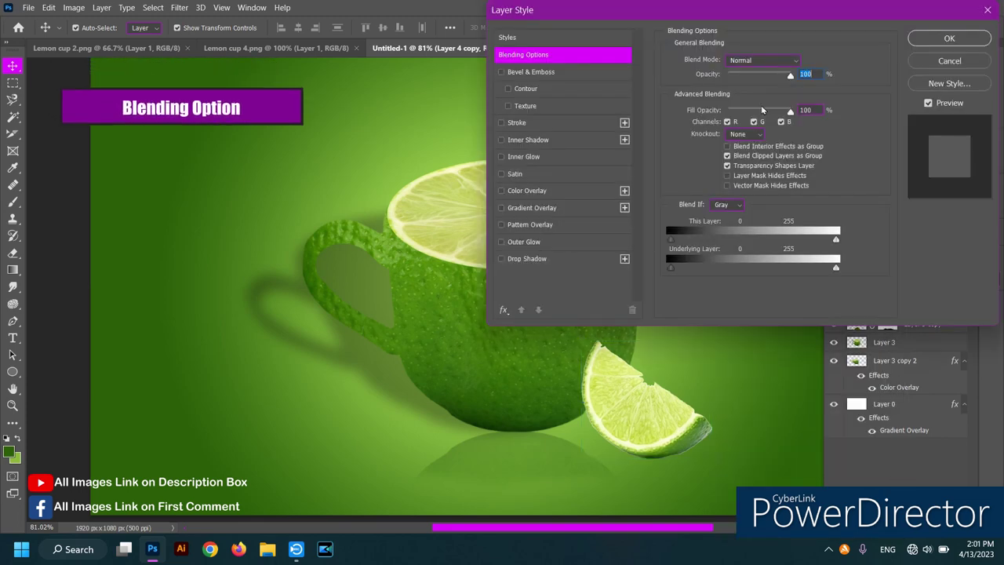
{"action": "left_click", "coordinate": [506, 192]}
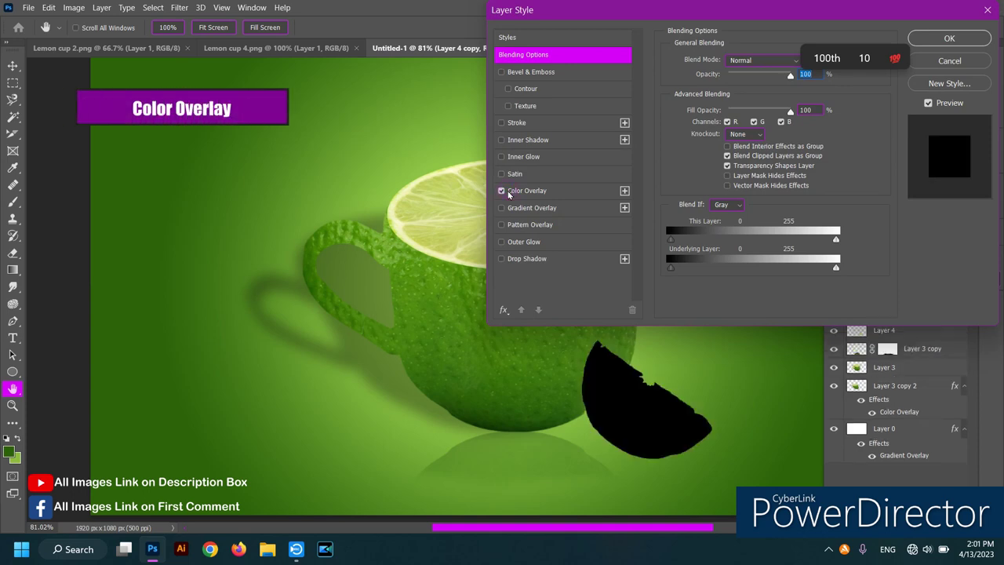
{"action": "left_click", "coordinate": [947, 40]}
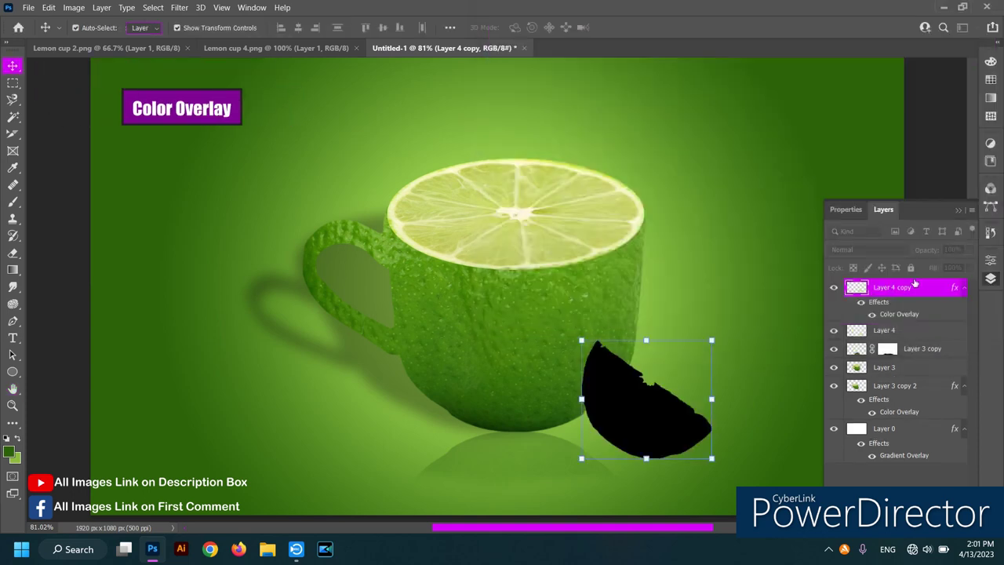
{"action": "left_click_drag", "start_coordinate": [923, 290], "coordinate": [929, 342]}
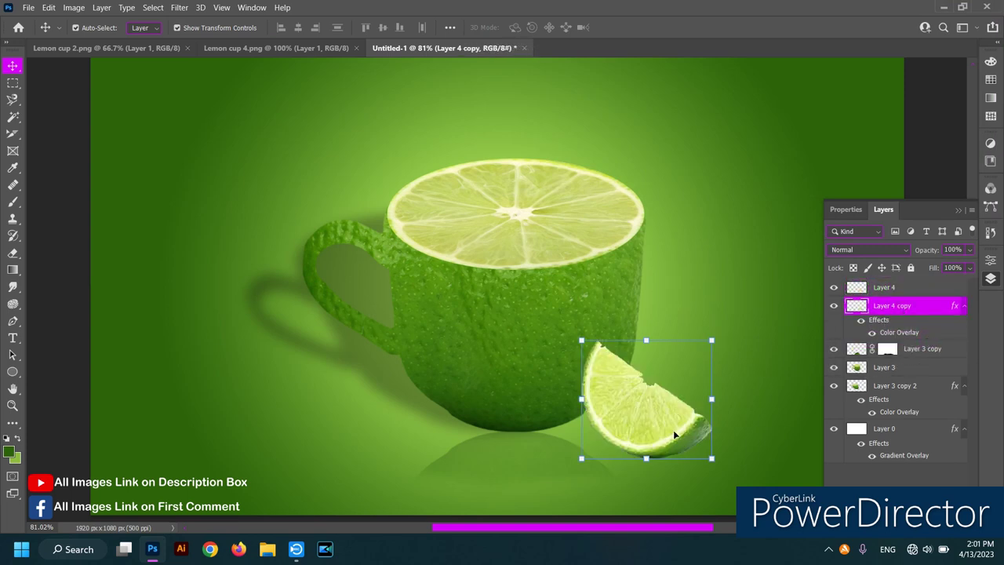
{"action": "key", "text": "Left"}
{"action": "key", "text": "Left"}
{"action": "key", "text": "Left"}
{"action": "key", "text": "Left"}
{"action": "key", "text": "Left"}
{"action": "key", "text": "Left"}
{"action": "key", "text": "Left"}
{"action": "key", "text": "Left"}
{"action": "key", "text": "Left"}
{"action": "key", "text": "Left"}
{"action": "key", "text": "Left"}
{"action": "key", "text": "Left"}
{"action": "key", "text": "Left"}
{"action": "key", "text": "Left"}
- Nudge the black wedge shadow further left
{"action": "key", "text": "Left"}
{"action": "key", "text": "Left"}
{"action": "key", "text": "Left"}
{"action": "key", "text": "Left"}
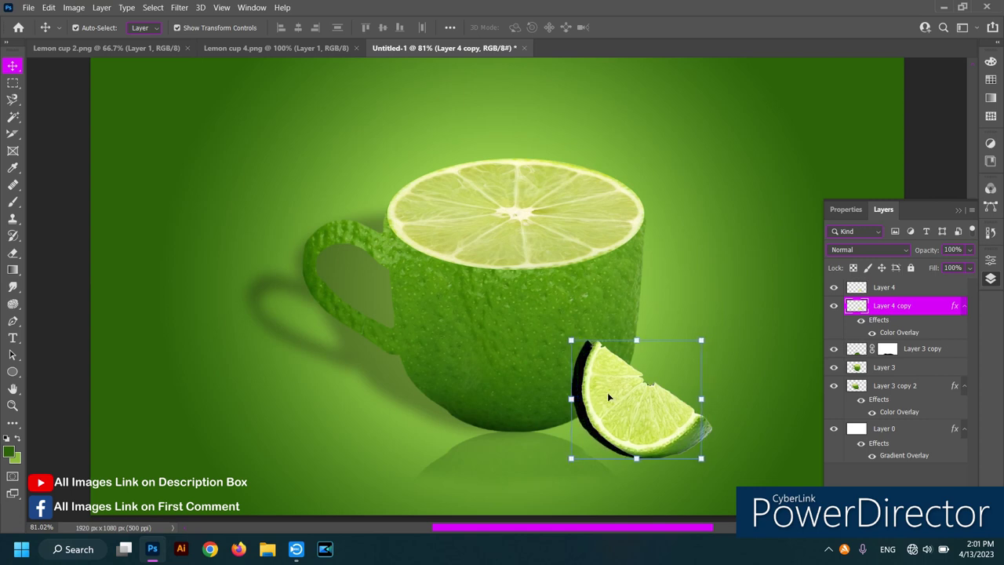
{"action": "key", "text": "Left"}
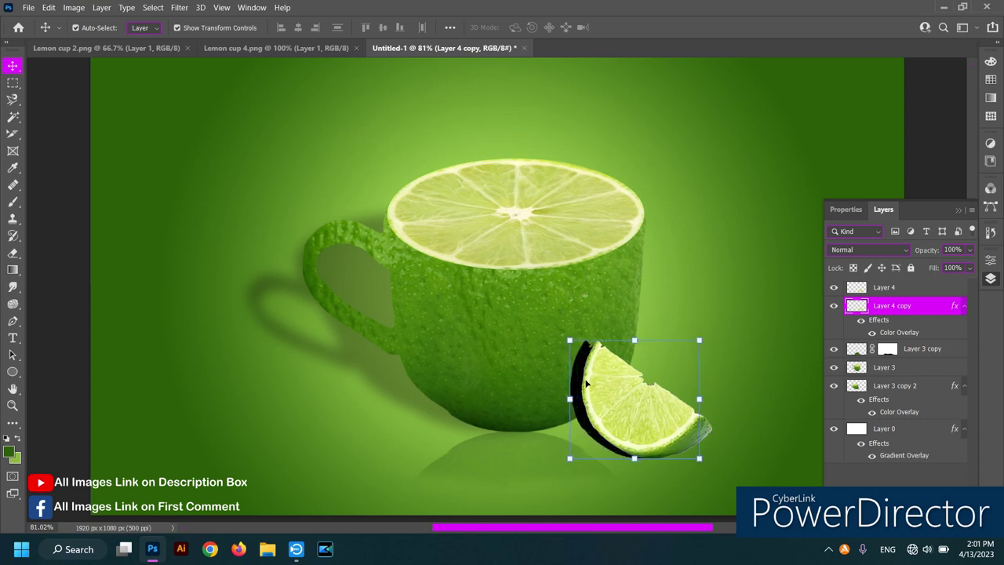
{"action": "right_click", "coordinate": [583, 360]}
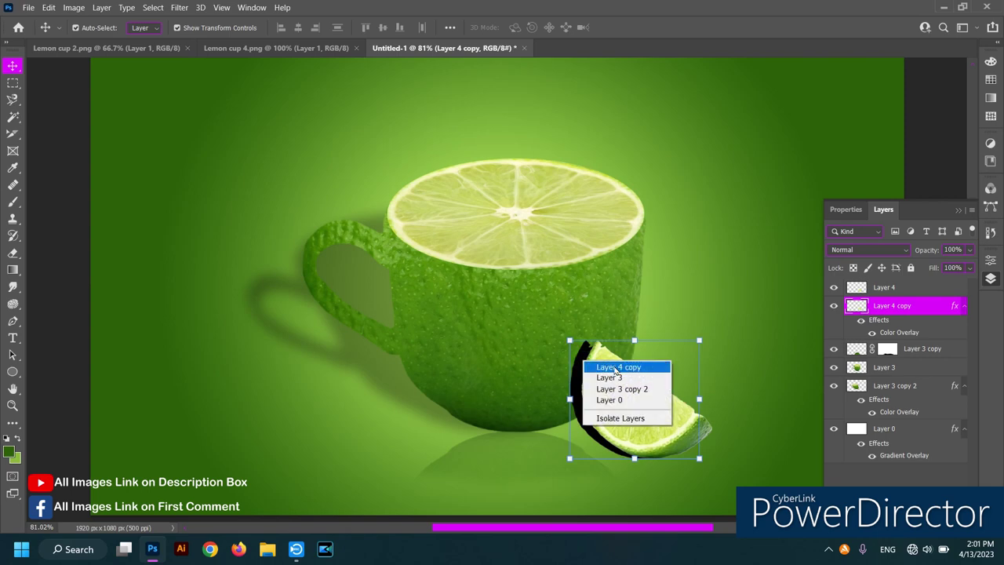
{"action": "left_click", "coordinate": [592, 355]}
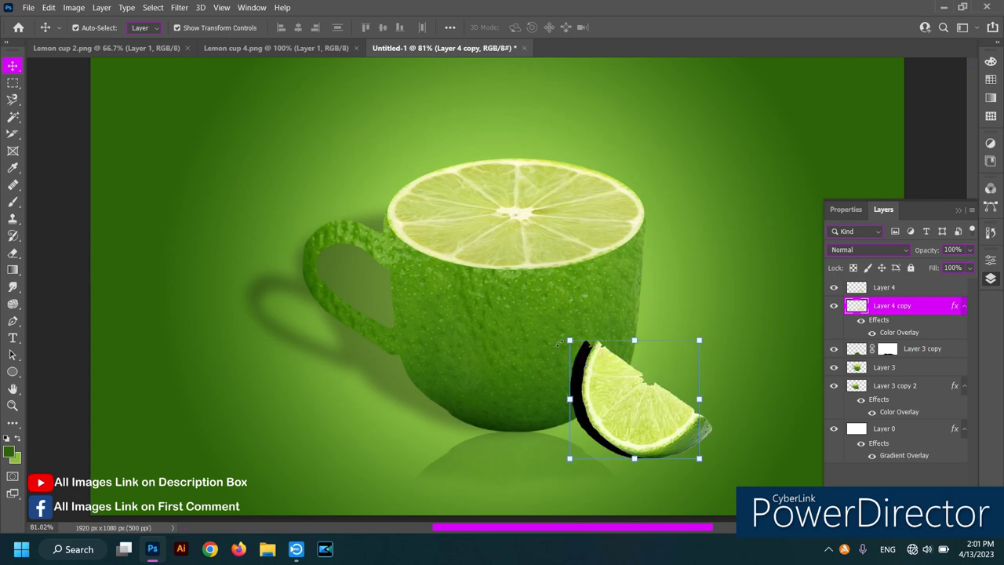
- Apply a 22.2-pixel Gaussian Blur to the wedge shadow on Layer 4 copy
{"action": "left_click", "coordinate": [179, 7]}
{"action": "mouse_move", "coordinate": [188, 191]}
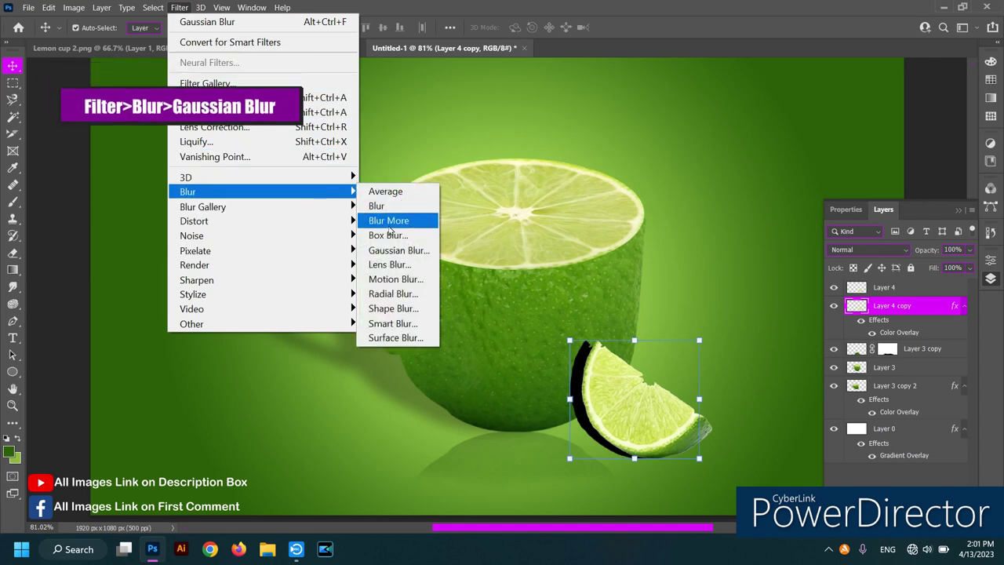
{"action": "left_click", "coordinate": [408, 253]}
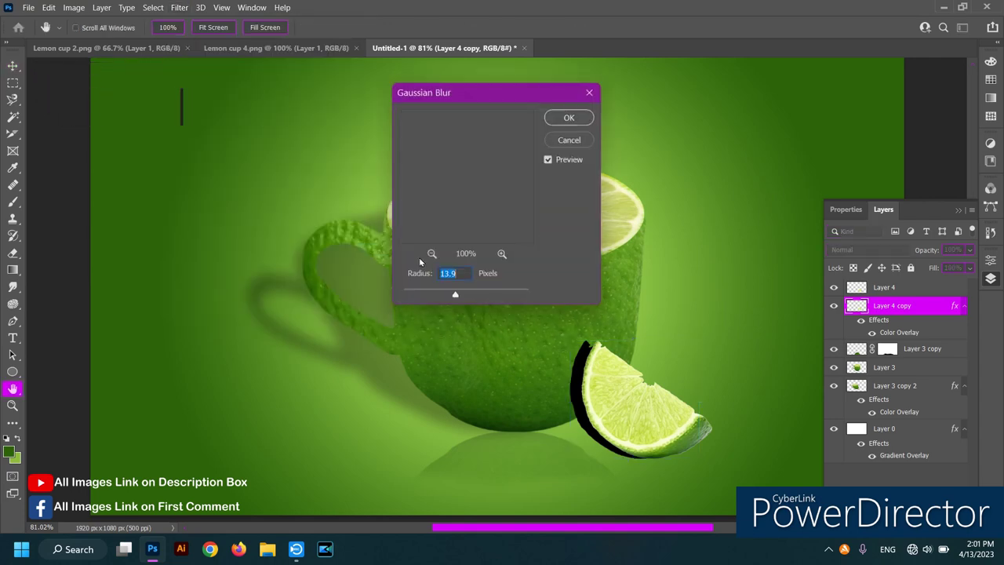
{"action": "left_click", "coordinate": [492, 307]}
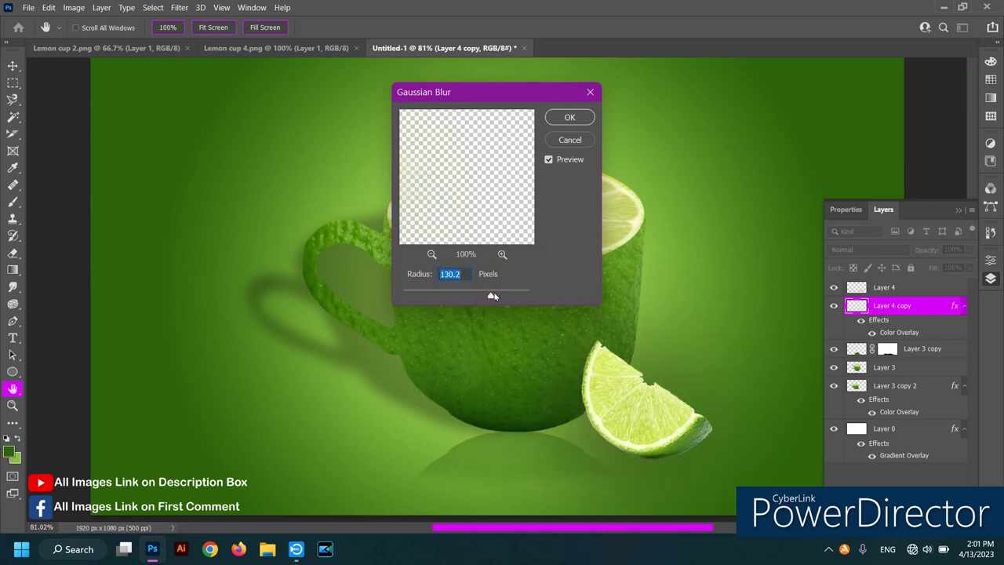
{"action": "left_click_drag", "start_coordinate": [481, 299], "coordinate": [470, 299]}
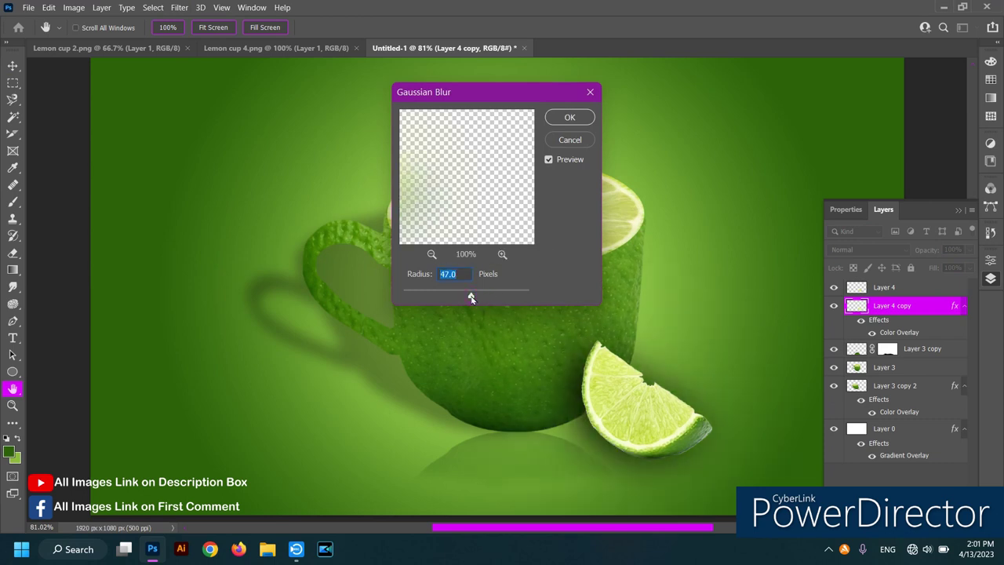
{"action": "left_click", "coordinate": [458, 296]}
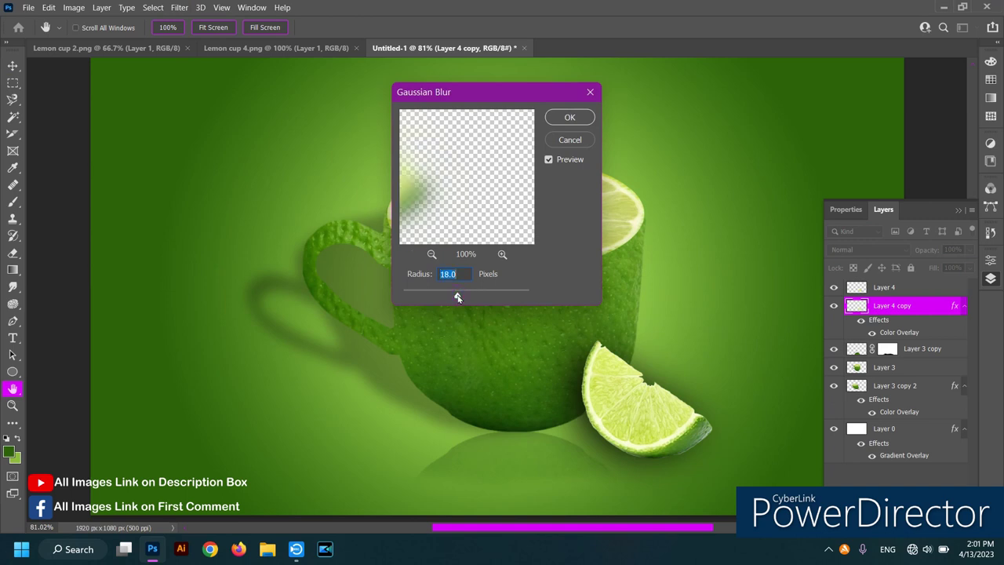
{"action": "left_click", "coordinate": [461, 296]}
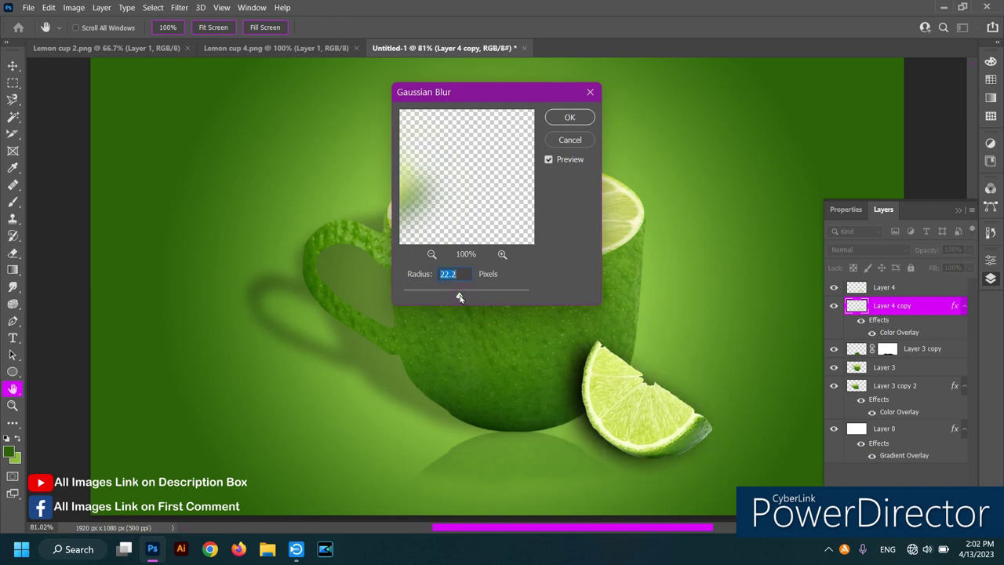
{"action": "left_click", "coordinate": [570, 119]}
{"action": "key", "text": "v"}
{"action": "right_click", "coordinate": [579, 377]}
{"action": "left_click", "coordinate": [731, 453]}
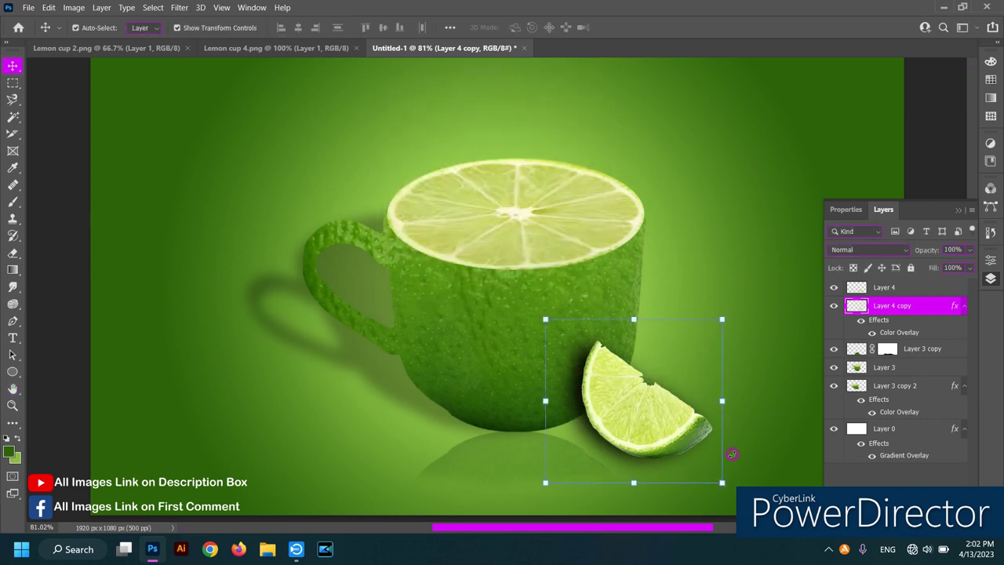
- Distort the wedge shadow slightly by pulling its top corners left and inward
{"action": "key", "text": "ctrl+t"}
{"action": "right_click", "coordinate": [571, 392]}
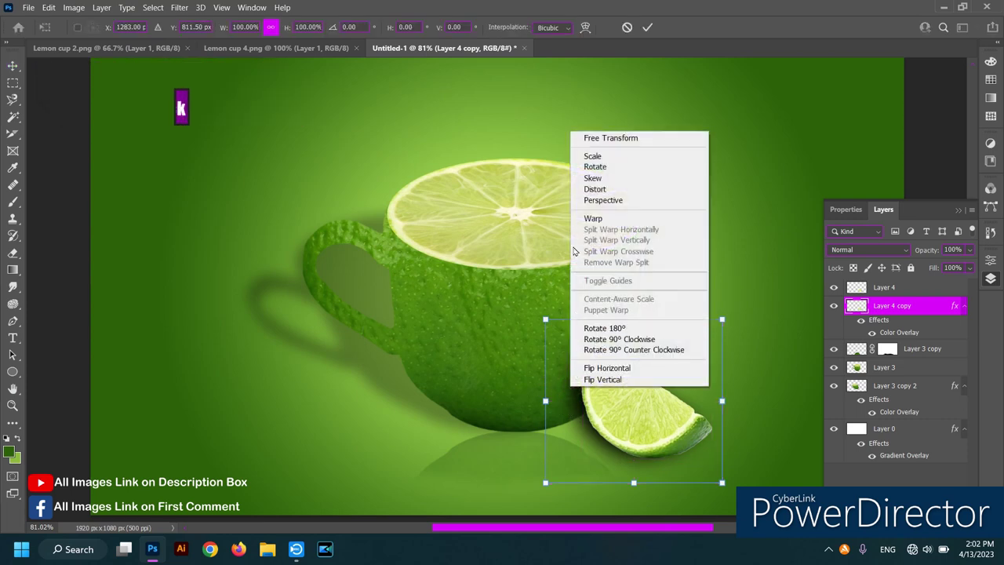
{"action": "left_click", "coordinate": [593, 189]}
{"action": "left_click_drag", "start_coordinate": [546, 320], "coordinate": [535, 320]}
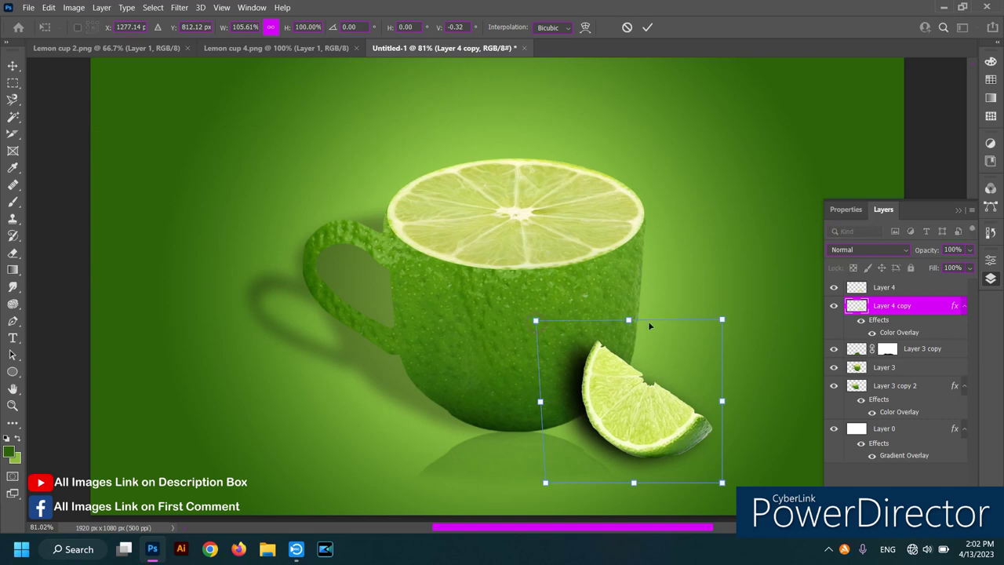
{"action": "left_click_drag", "start_coordinate": [722, 319], "coordinate": [712, 325]}
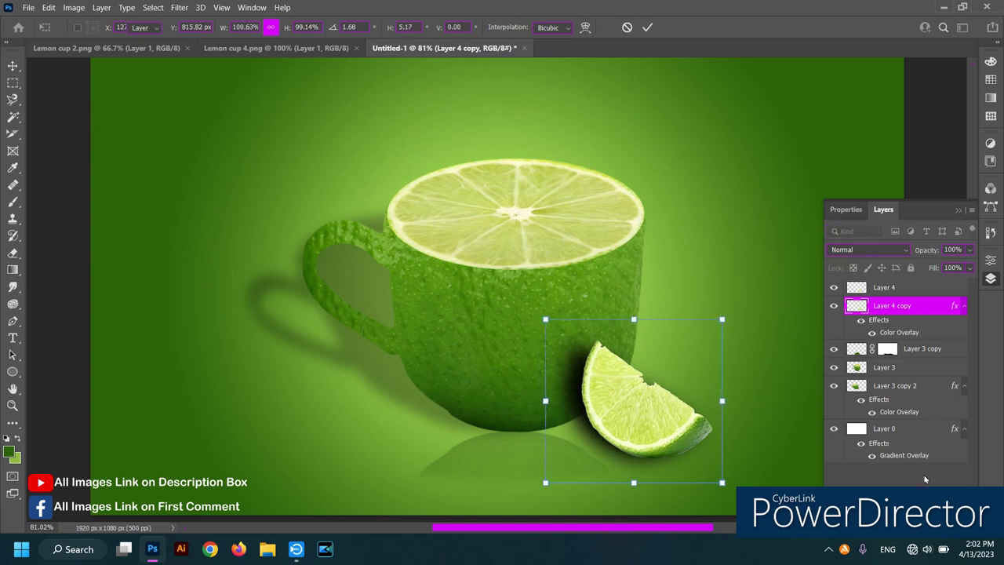
{"action": "key", "text": "Return"}
{"action": "left_click", "coordinate": [918, 308]}
- Fade the wedge shadow to 61% opacity, then select the lime wedge's Layer 4
{"action": "left_click", "coordinate": [970, 250]}
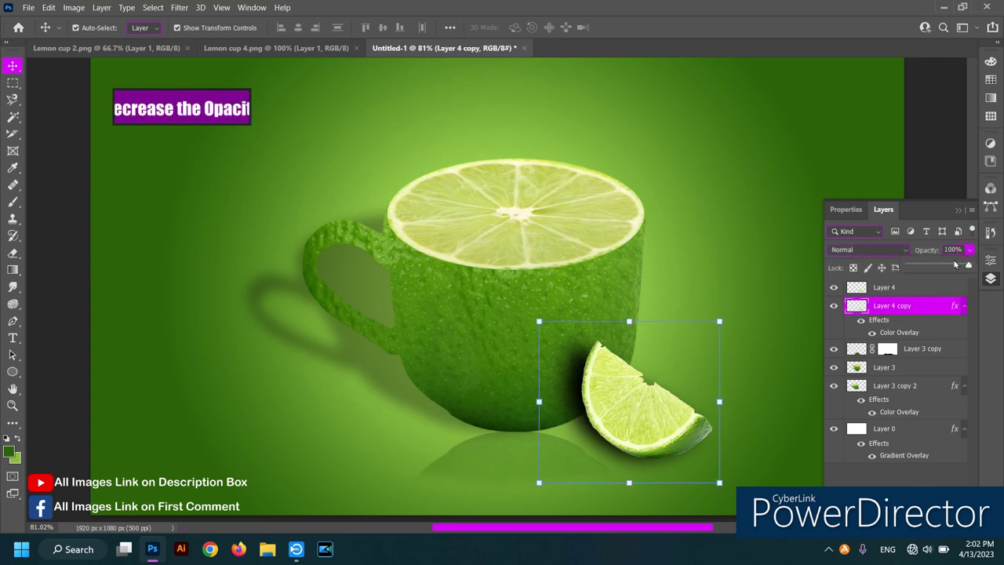
{"action": "left_click_drag", "start_coordinate": [970, 268], "coordinate": [945, 269]}
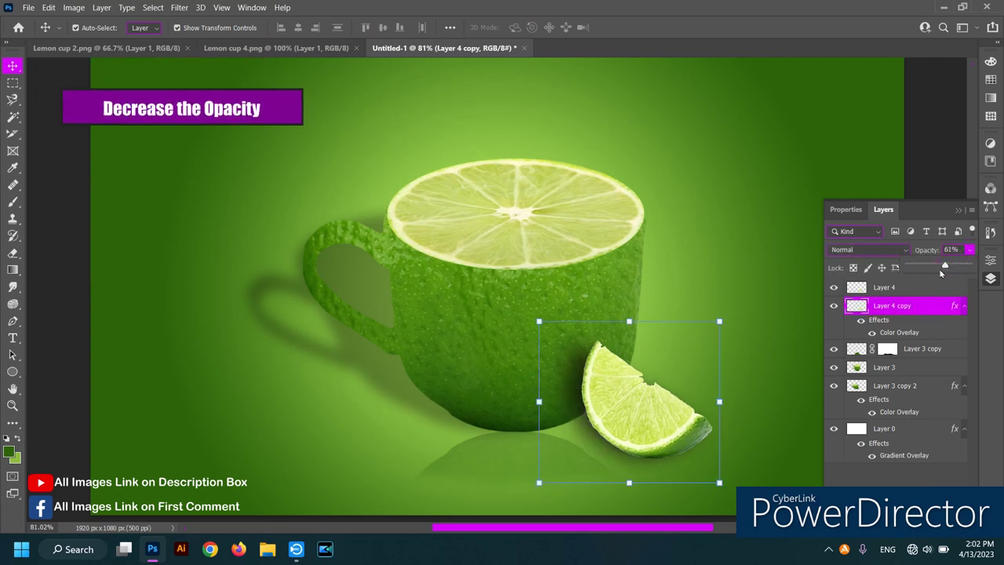
{"action": "left_click", "coordinate": [893, 309], "text": "ctrl"}
{"action": "left_click", "coordinate": [899, 289]}
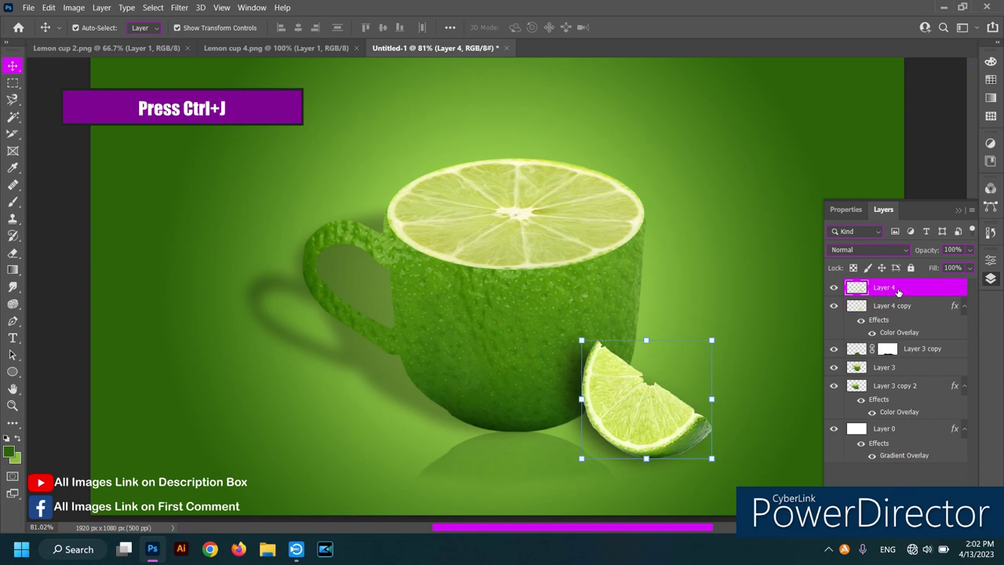
- Duplicate the lime wedge, flip the copy vertically, and move it directly beneath the original
{"action": "key", "text": "ctrl+j"}
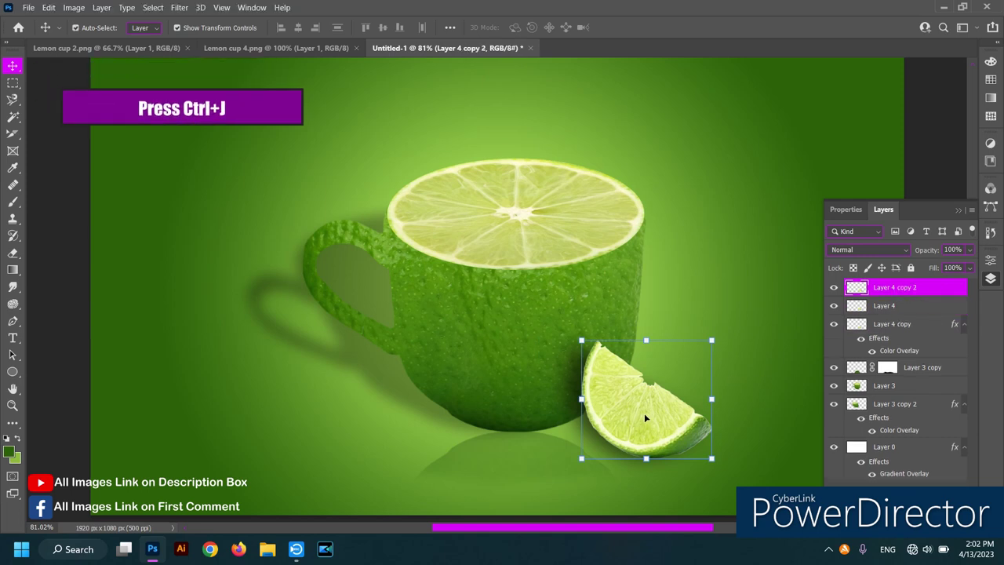
{"action": "left_click", "coordinate": [990, 260]}
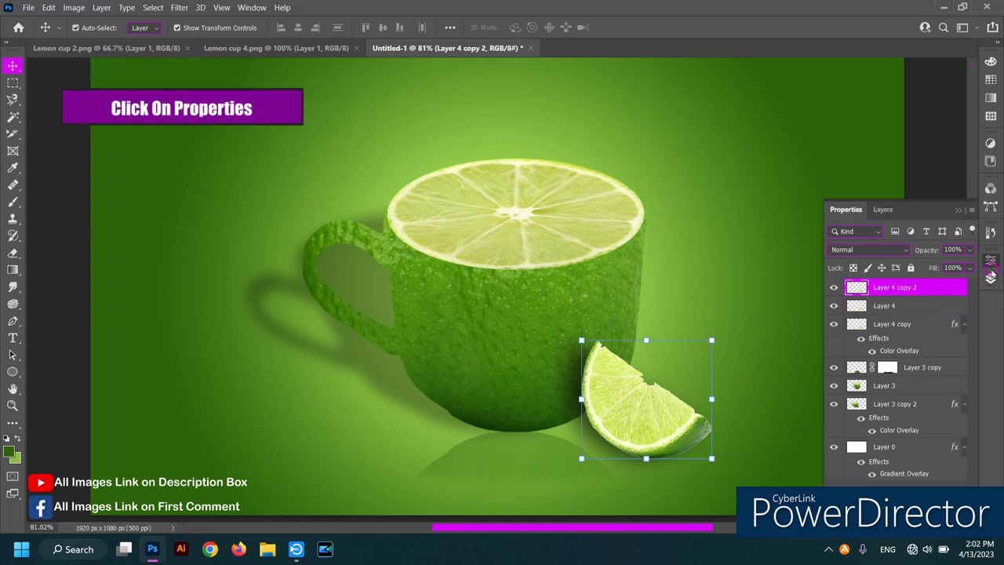
{"action": "left_click", "coordinate": [942, 303]}
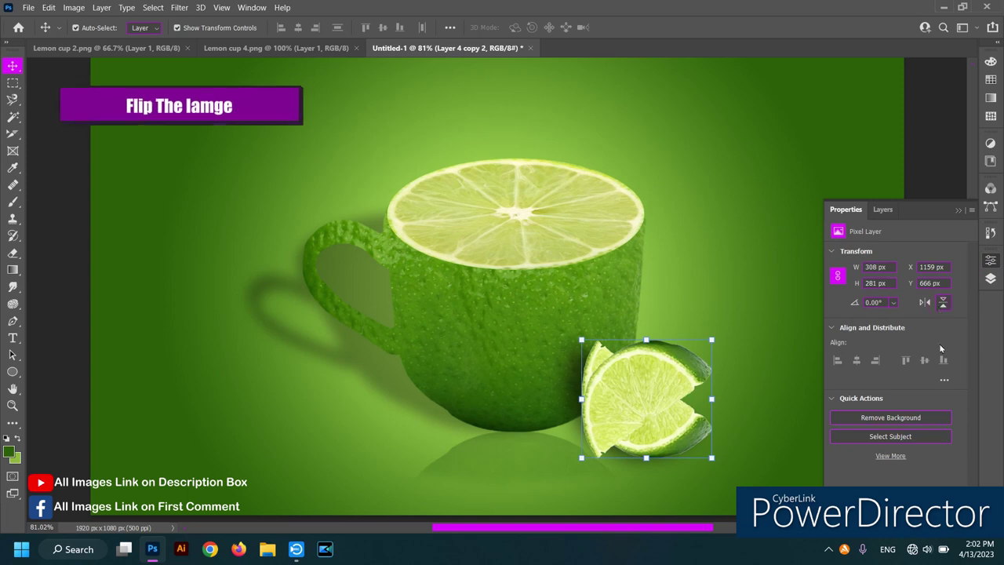
{"action": "left_click", "coordinate": [958, 210]}
{"action": "left_click_drag", "start_coordinate": [662, 359], "coordinate": [663, 486]}
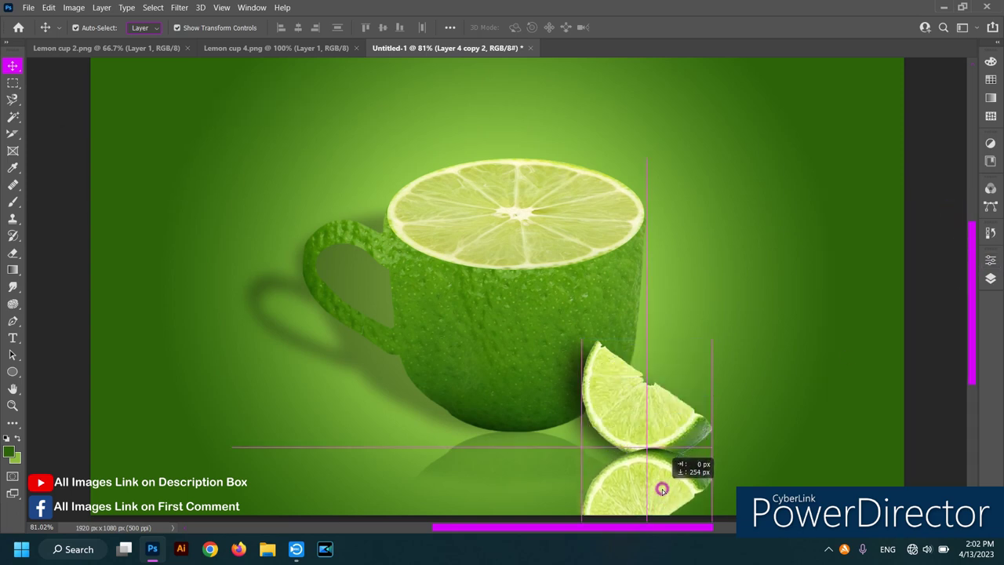
{"action": "left_click_drag", "start_coordinate": [663, 486], "coordinate": [661, 499]}
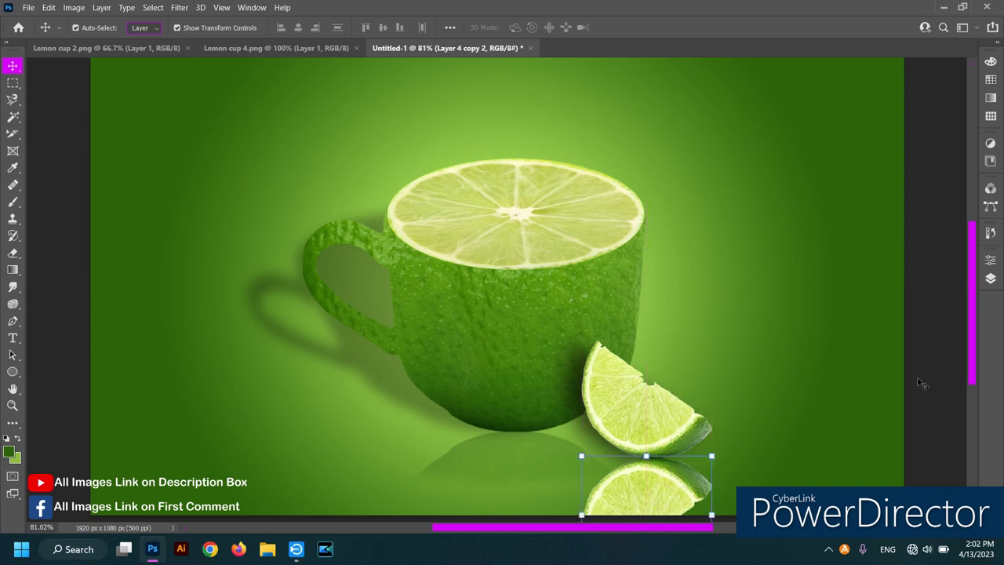
- Set the flipped wedge reflection to 26% opacity and add a layer mask
{"action": "left_click", "coordinate": [992, 278]}
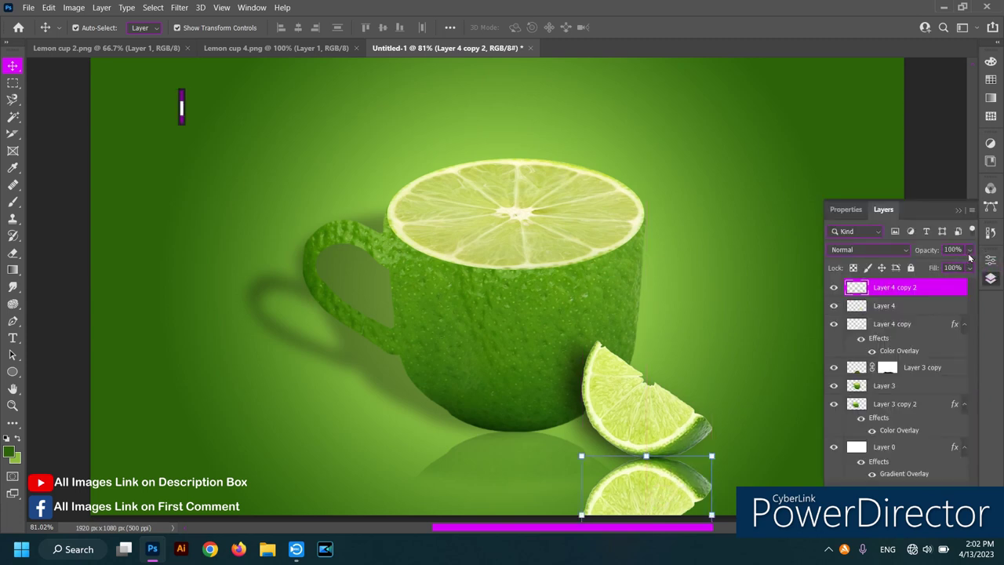
{"action": "left_click", "coordinate": [970, 250]}
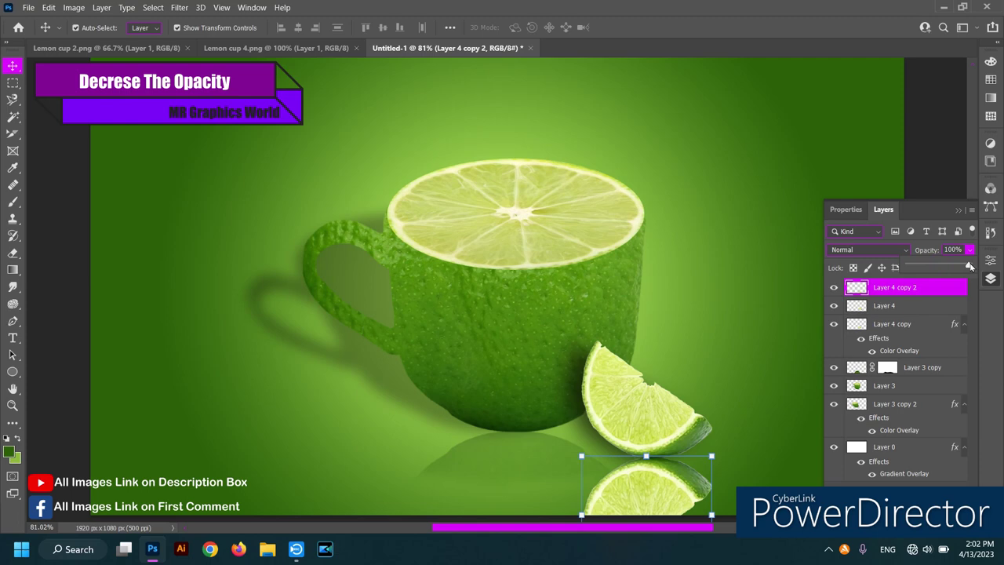
{"action": "left_click_drag", "start_coordinate": [941, 269], "coordinate": [940, 271]}
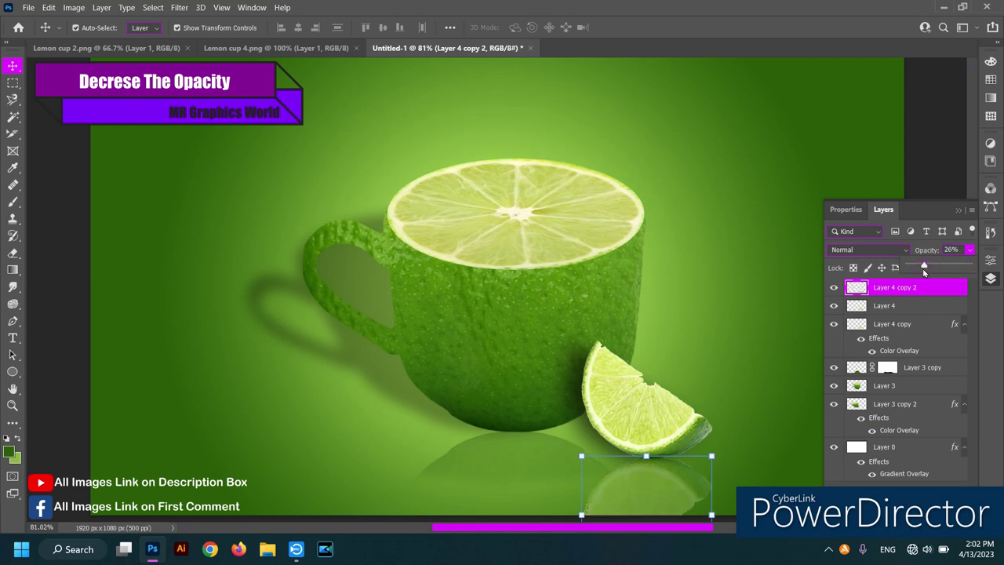
{"action": "left_click", "coordinate": [961, 213]}
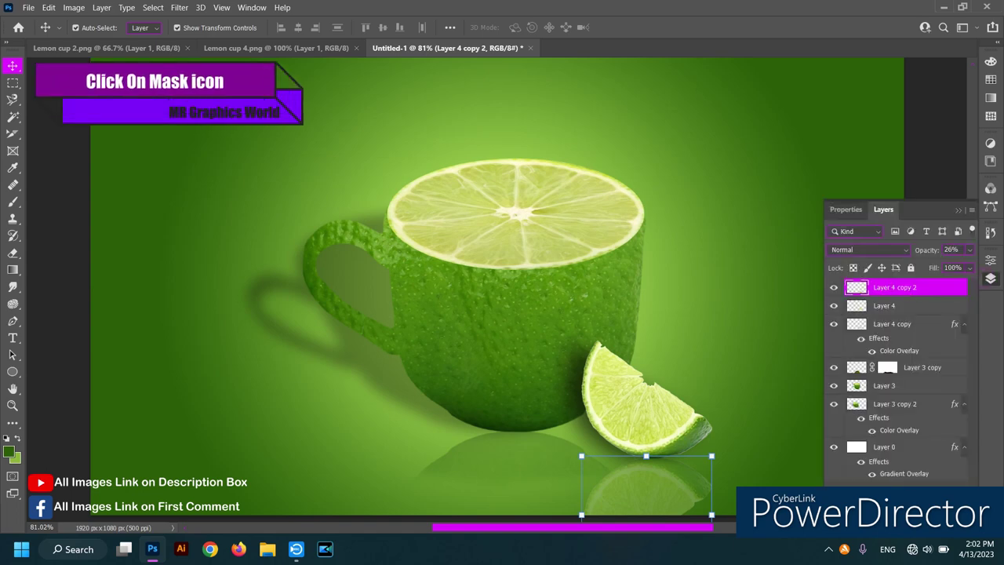
{"action": "left_click", "coordinate": [887, 510]}
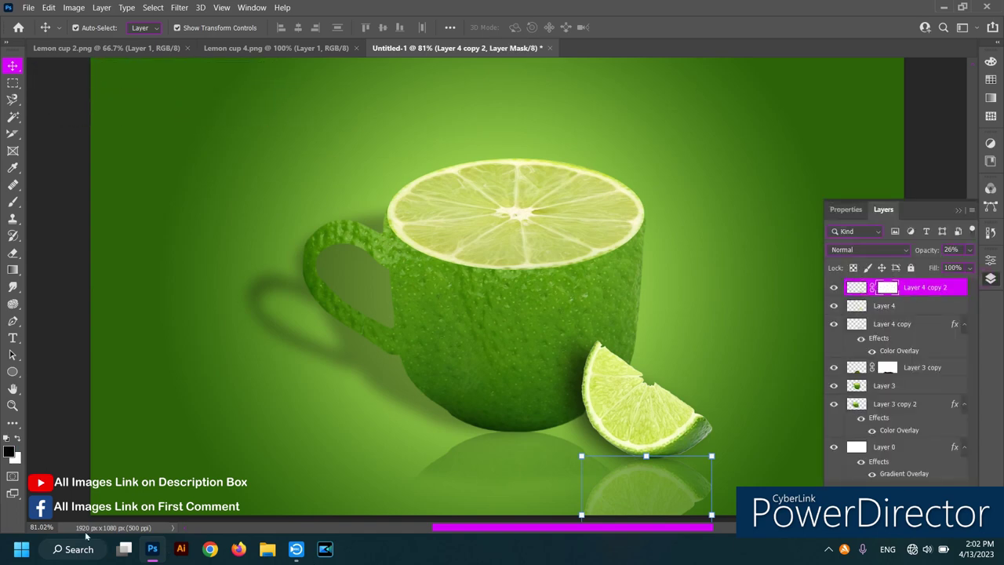
- Paint the reflection's mask with a 37%-opacity Soft Round brush to fade its lower part
{"action": "key", "text": "b"}
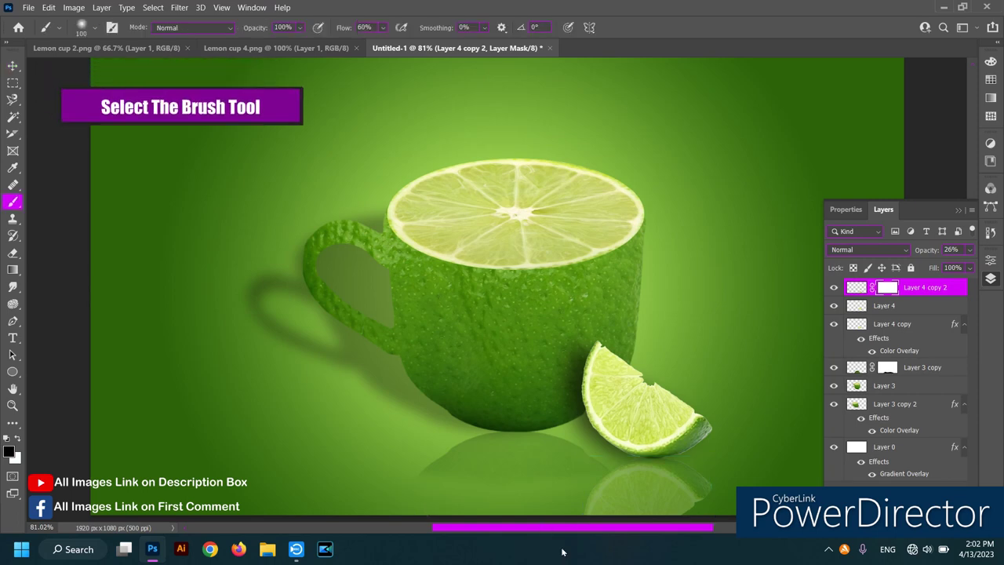
{"action": "left_click", "coordinate": [82, 29]}
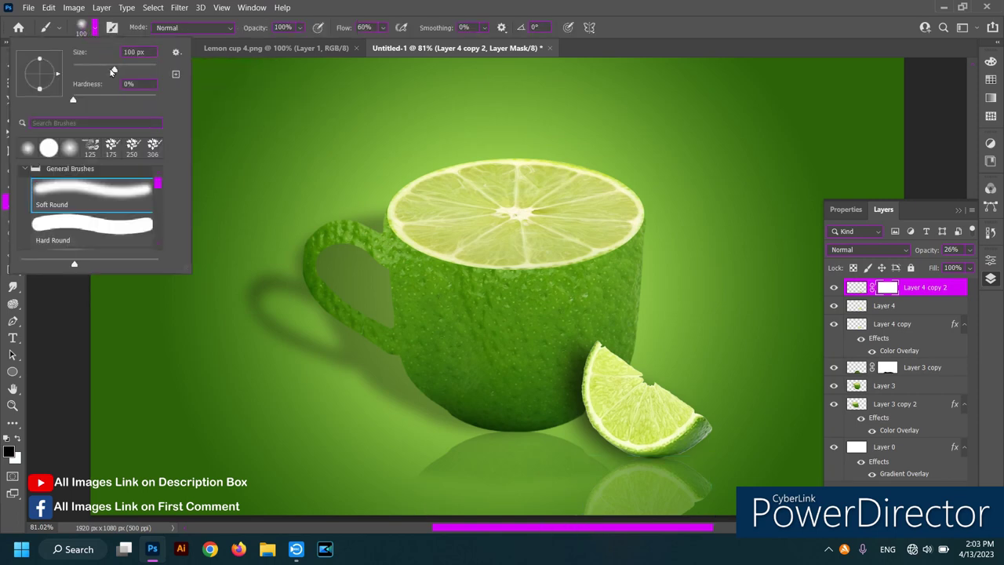
{"action": "left_click", "coordinate": [106, 187]}
{"action": "left_click", "coordinate": [299, 29]}
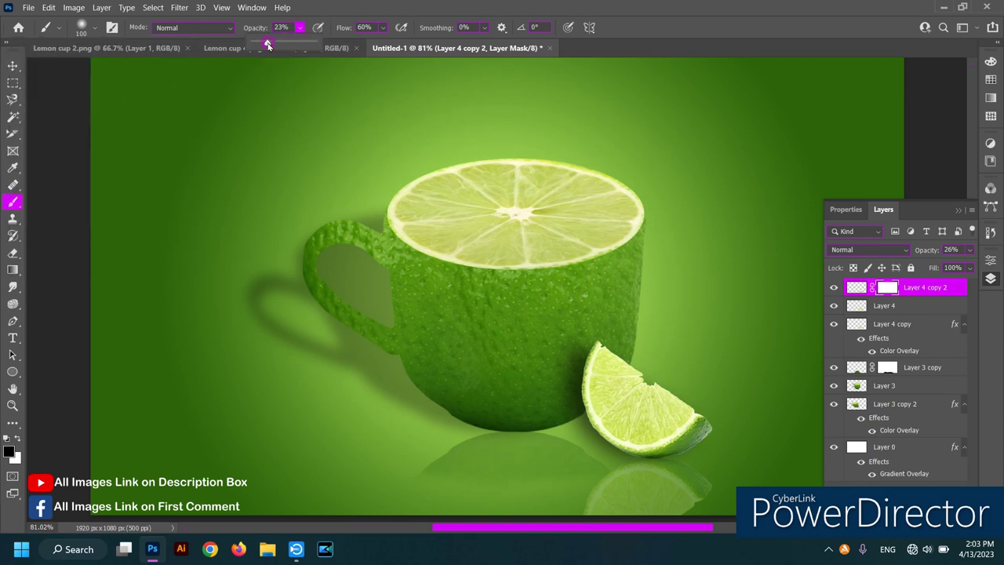
{"action": "left_click", "coordinate": [659, 506]}
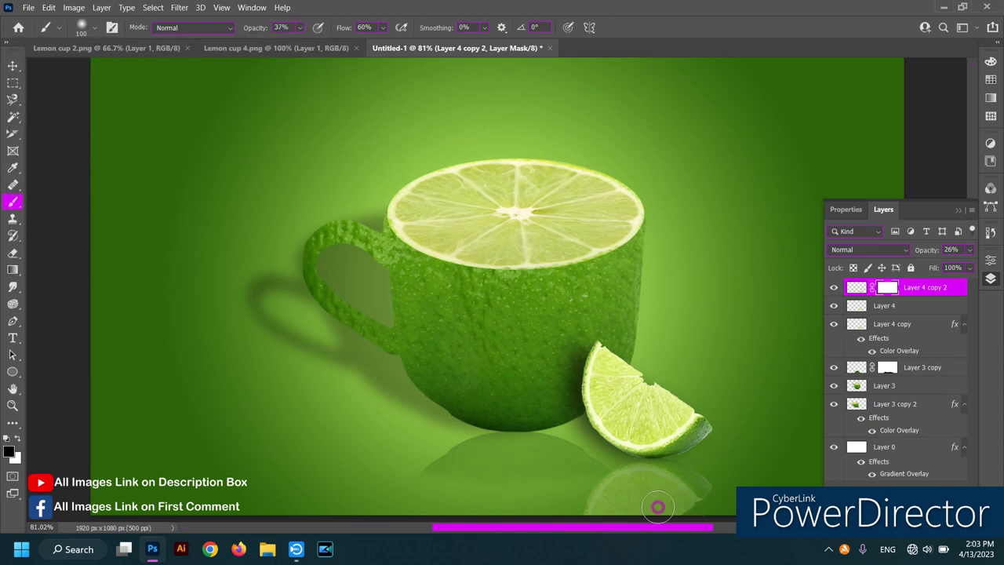
{"action": "mouse_move", "coordinate": [659, 514]}
{"action": "left_mouse_down"}
{"action": "mouse_move", "coordinate": [711, 507]}
{"action": "mouse_move", "coordinate": [594, 511]}
{"action": "mouse_move", "coordinate": [699, 510]}
{"action": "mouse_move", "coordinate": [693, 518]}
{"action": "mouse_move", "coordinate": [574, 509]}
{"action": "left_mouse_up"}
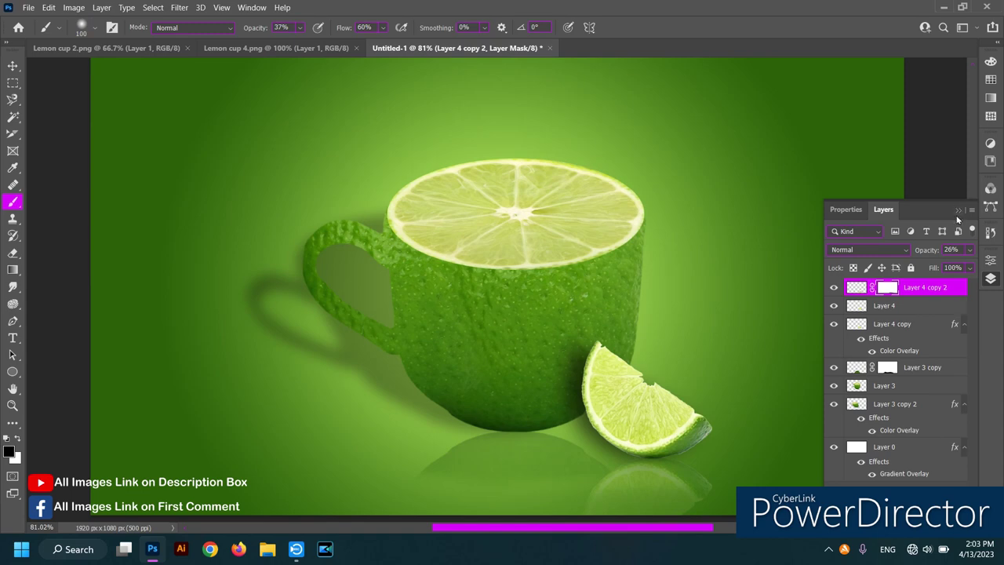
{"action": "left_click", "coordinate": [957, 214]}
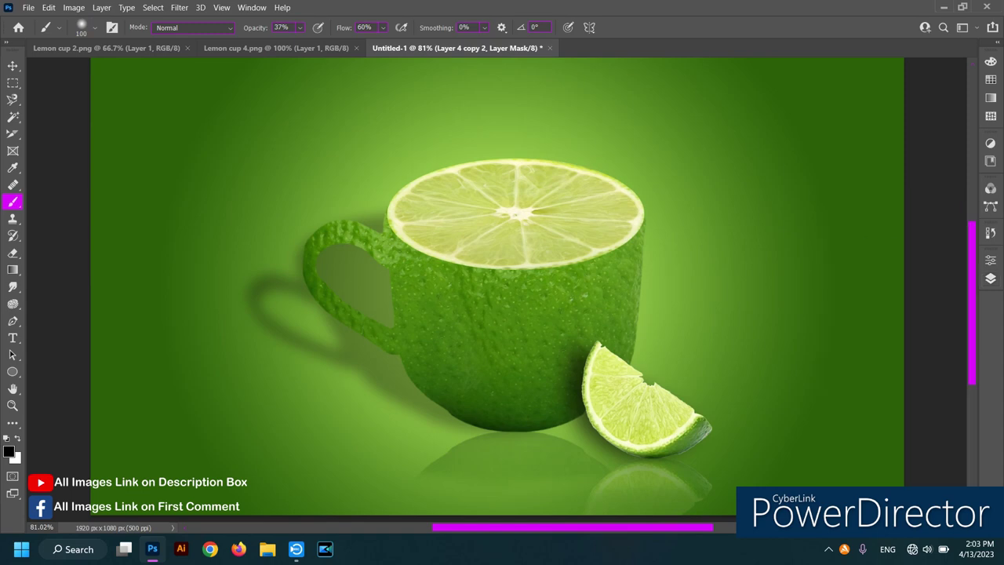